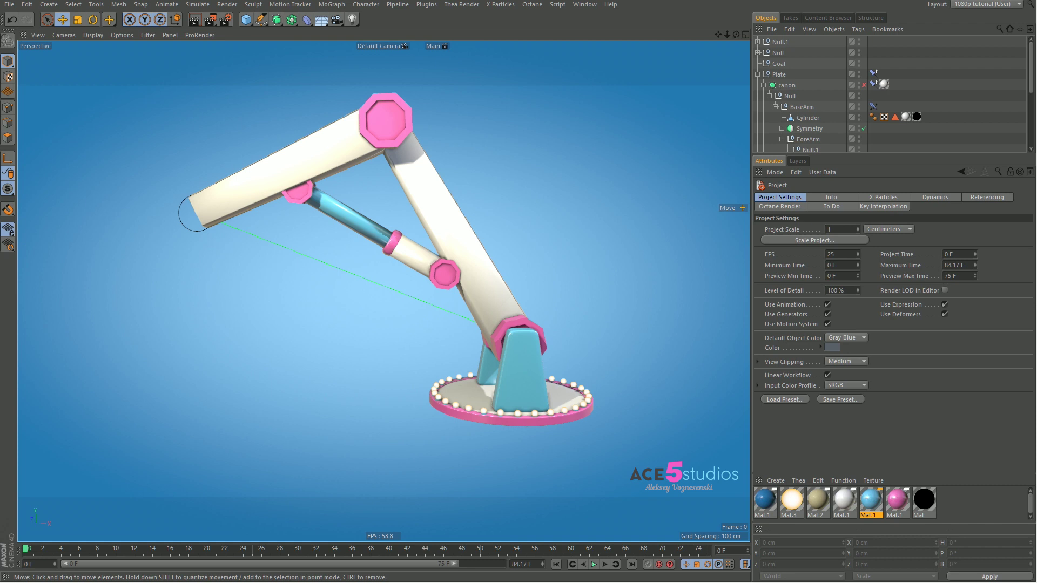
Step: Test the arm by moving the Goal null inward and down, and undo the move
{"action": "left_click_drag", "start_coordinate": [499, 262], "coordinate": [454, 286], "text": "alt"}
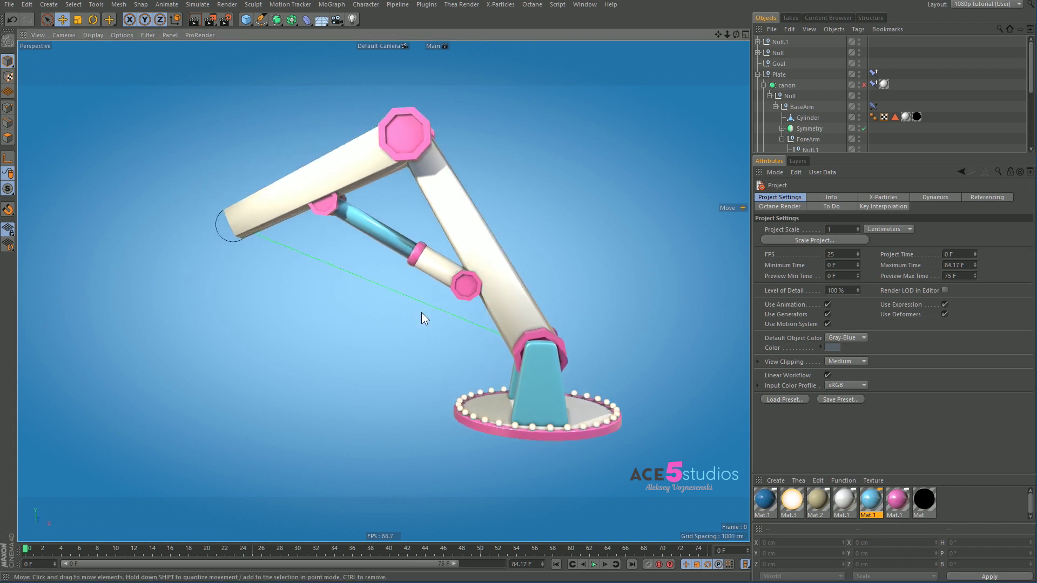
{"action": "left_click", "coordinate": [217, 240]}
{"action": "left_click_drag", "start_coordinate": [223, 282], "coordinate": [324, 354]}
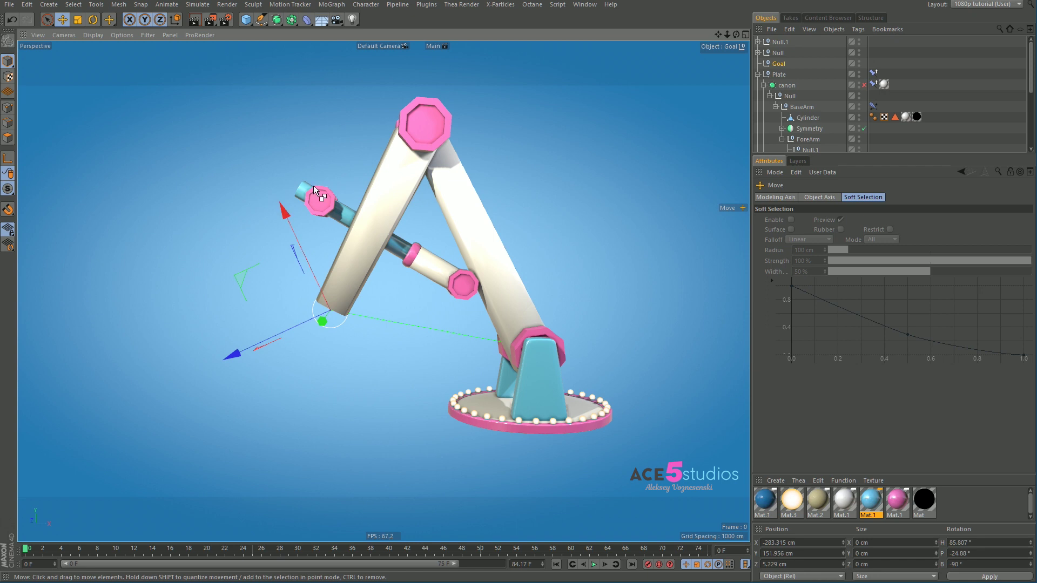
{"action": "key", "text": "ctrl+z"}
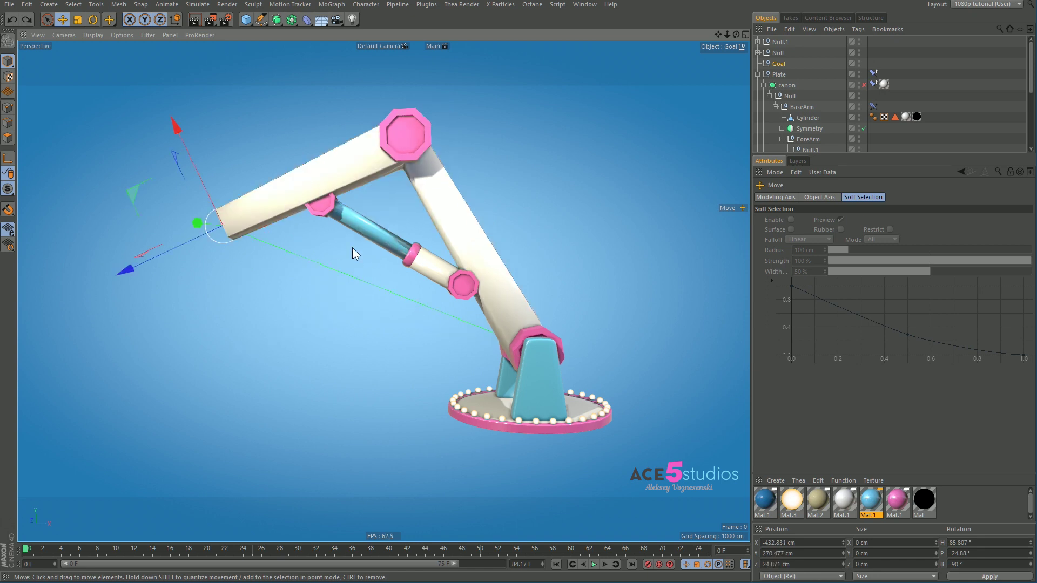
Step: Enlarge the object list, try moving the Null and Null.1 piston halves separately, and undo the moves
{"action": "left_click_drag", "start_coordinate": [875, 153], "coordinate": [888, 266]}
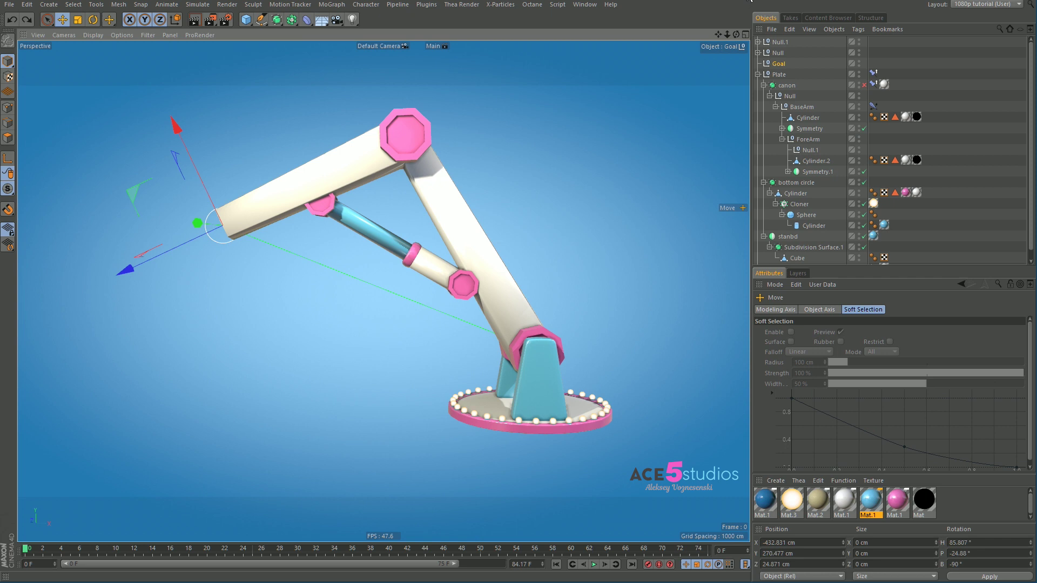
{"action": "left_click", "coordinate": [778, 52]}
{"action": "key", "text": "e"}
{"action": "mouse_move", "coordinate": [416, 358]}
{"action": "left_mouse_down"}
{"action": "mouse_move", "coordinate": [399, 378]}
{"action": "mouse_move", "coordinate": [402, 351]}
{"action": "left_mouse_up"}
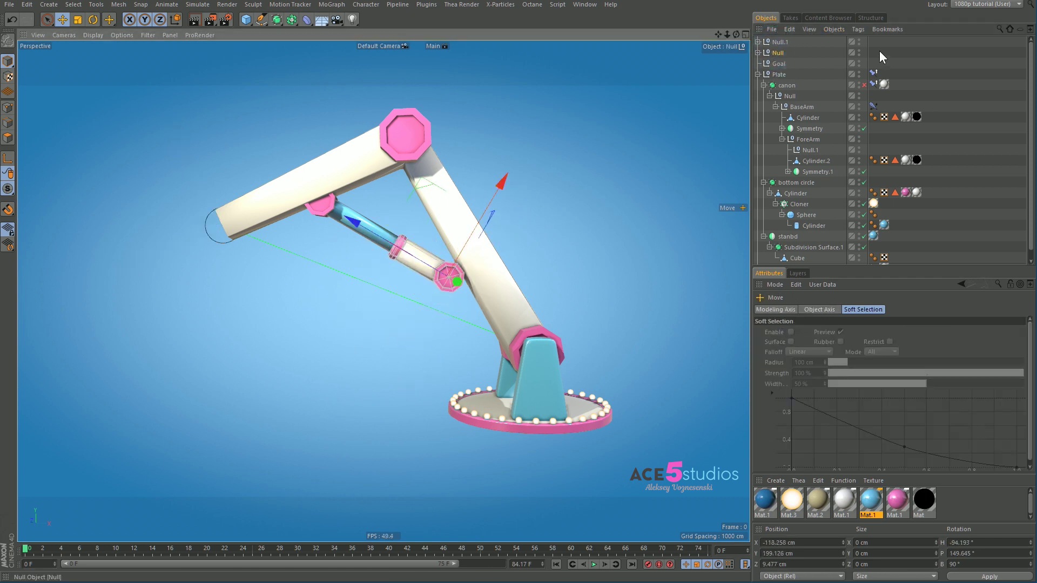
{"action": "key", "text": "ctrl+z"}
{"action": "left_click", "coordinate": [772, 41]}
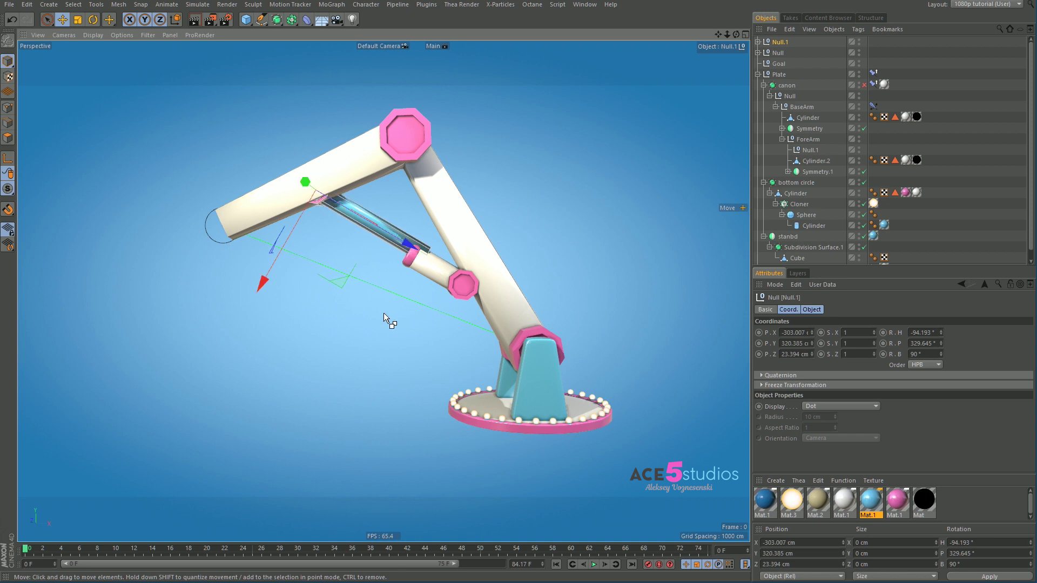
{"action": "left_click", "coordinate": [780, 53]}
{"action": "left_click", "coordinate": [782, 41]}
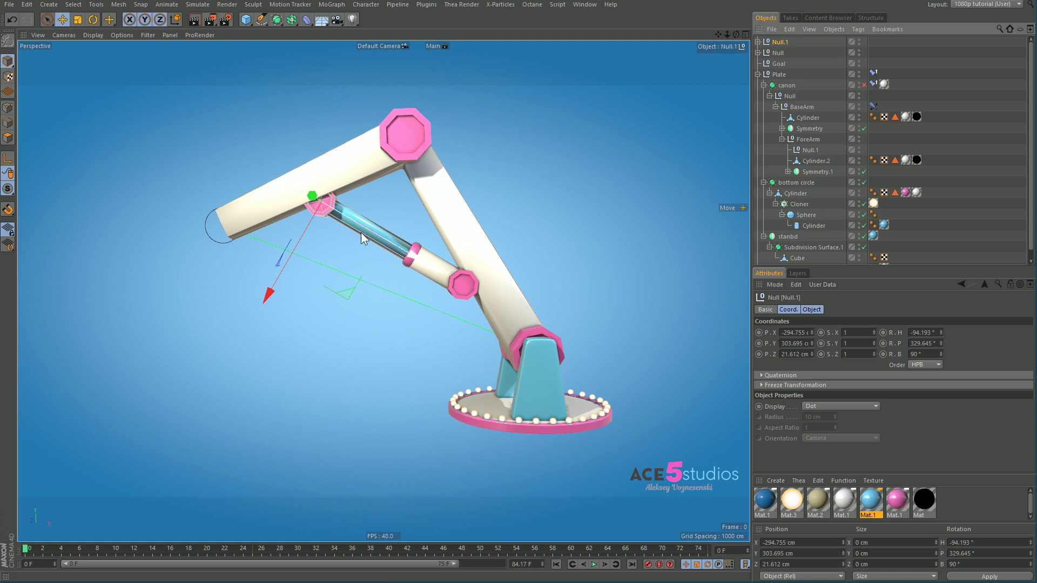
{"action": "mouse_move", "coordinate": [406, 263]}
{"action": "left_mouse_down", "text": "alt"}
{"action": "mouse_move", "coordinate": [394, 281]}
{"action": "mouse_move", "coordinate": [405, 261]}
{"action": "left_mouse_up", "text": "alt"}
Step: Add a Constraint tag to the Null holding the lower piston half and enable its Aim constraint
{"action": "right_click_drag", "start_coordinate": [372, 233], "coordinate": [437, 236], "text": "alt"}
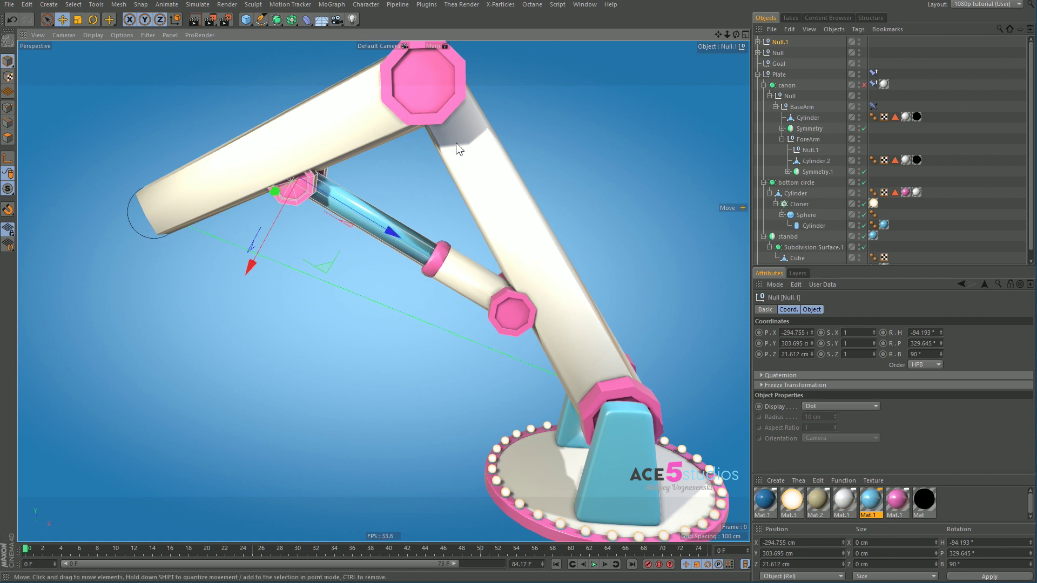
{"action": "left_click", "coordinate": [780, 52]}
{"action": "right_click", "coordinate": [779, 54]}
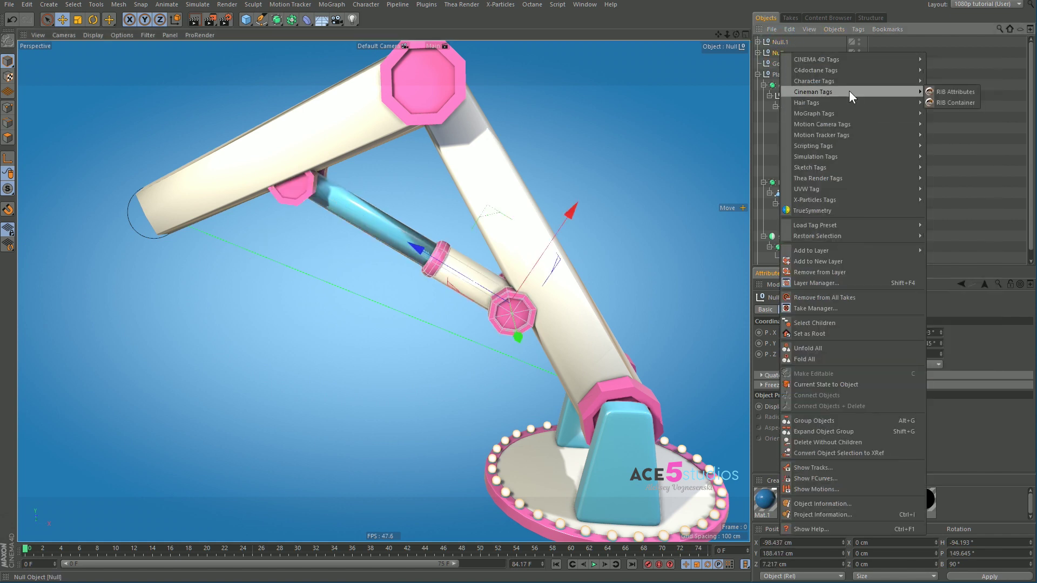
{"action": "mouse_move", "coordinate": [870, 80]}
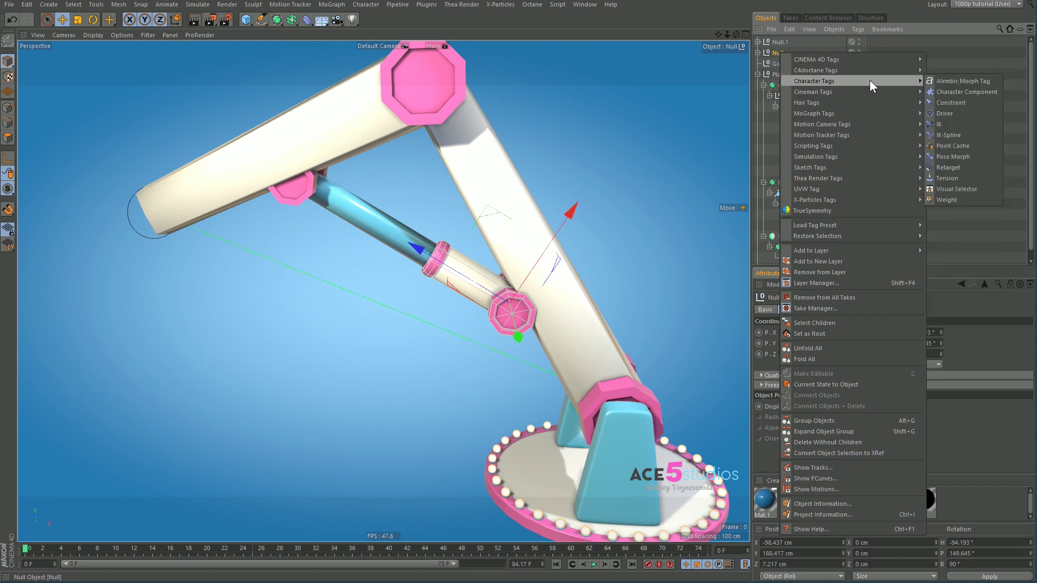
{"action": "left_click", "coordinate": [949, 102]}
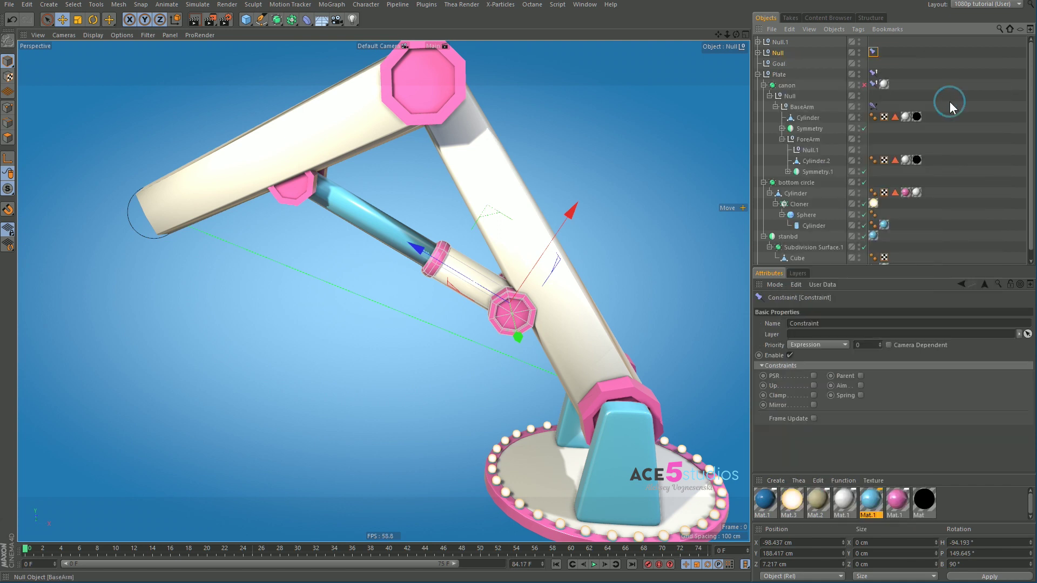
{"action": "left_click", "coordinate": [860, 386]}
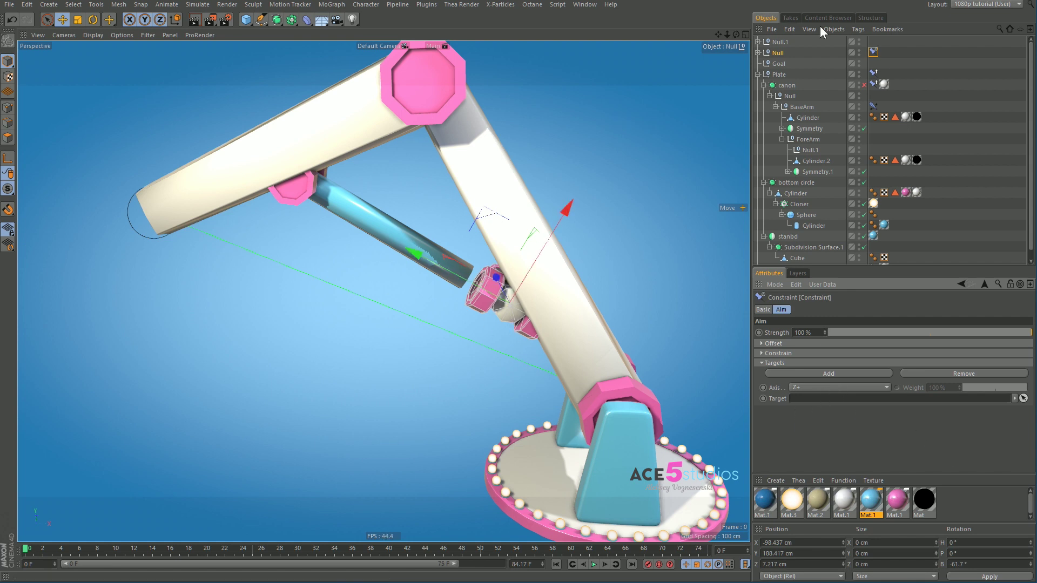
Step: Set Null.1 as the target of the Null's Aim constraint and test the aiming by moving Null.1
{"action": "left_click", "coordinate": [778, 42]}
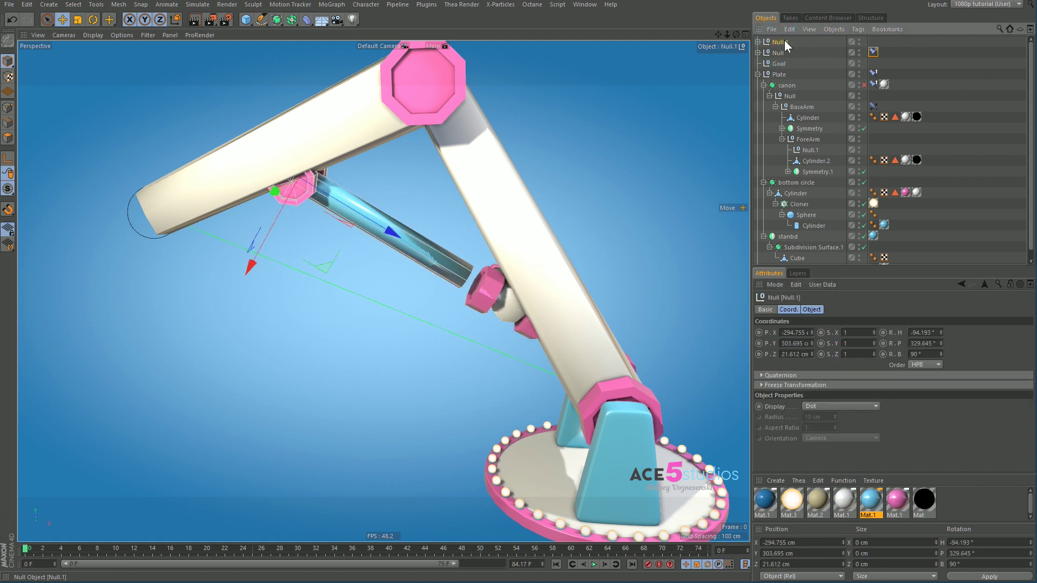
{"action": "left_click", "coordinate": [873, 53]}
{"action": "left_click_drag", "start_coordinate": [794, 45], "coordinate": [824, 399]}
{"action": "left_click", "coordinate": [777, 43]}
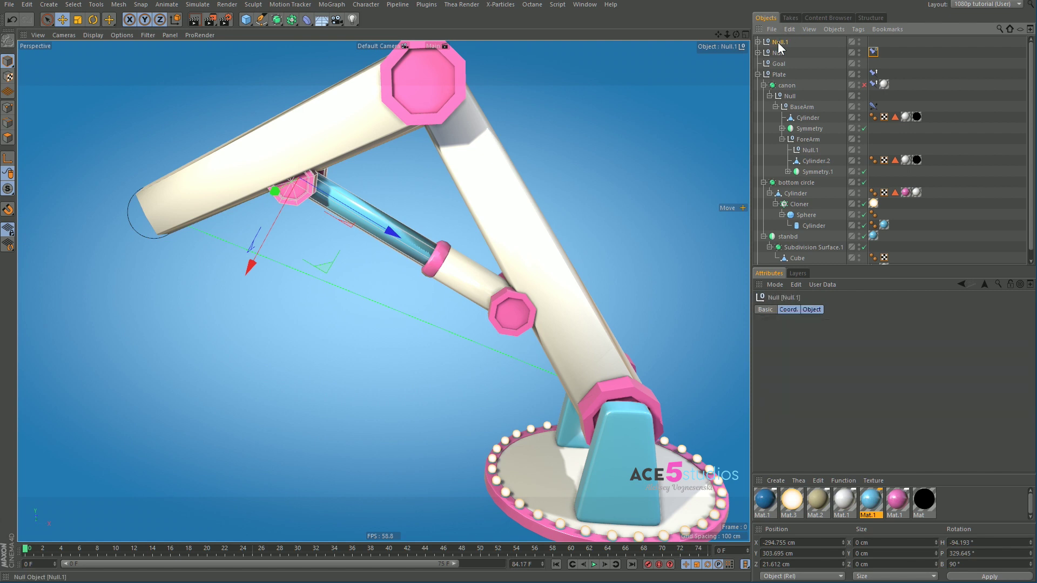
{"action": "left_click_drag", "start_coordinate": [364, 274], "coordinate": [365, 304]}
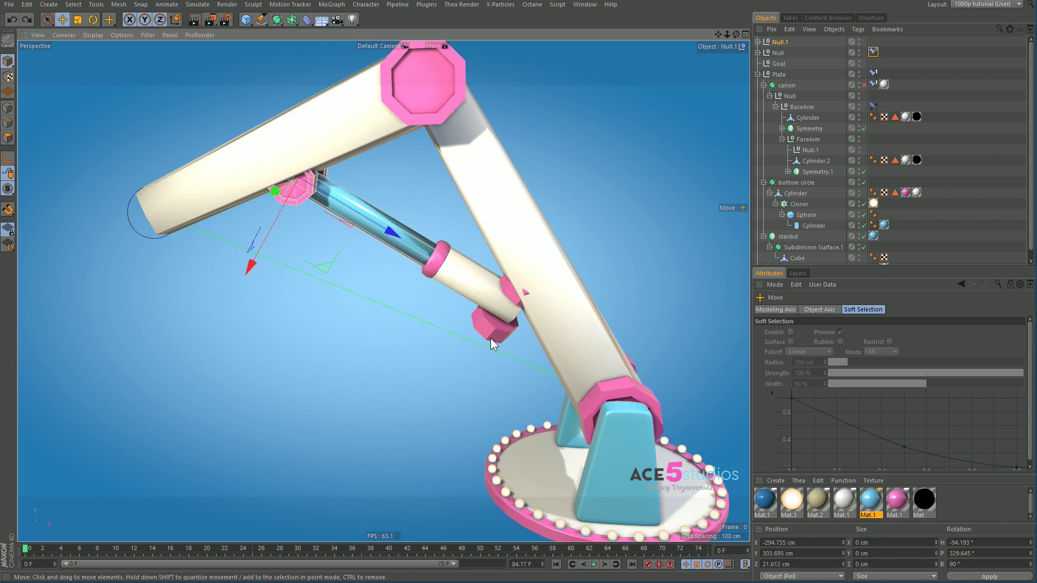
Step: Try to straighten the Null by setting its rotation to H 90°, P 0° and B 0°
{"action": "left_click", "coordinate": [778, 53]}
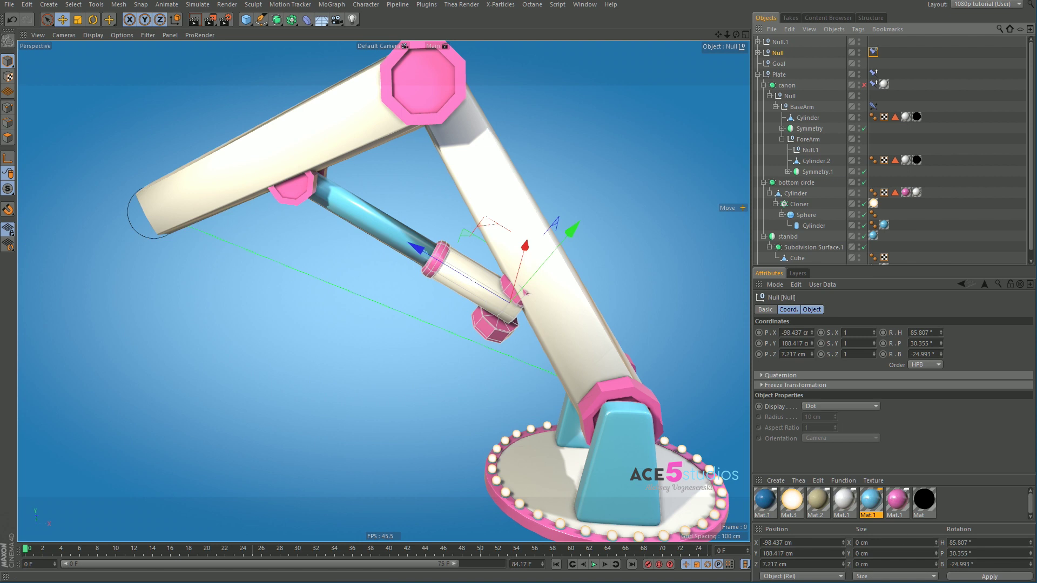
{"action": "double_click", "coordinate": [973, 542]}
{"action": "type", "text": "90"}
{"action": "double_click", "coordinate": [972, 552]}
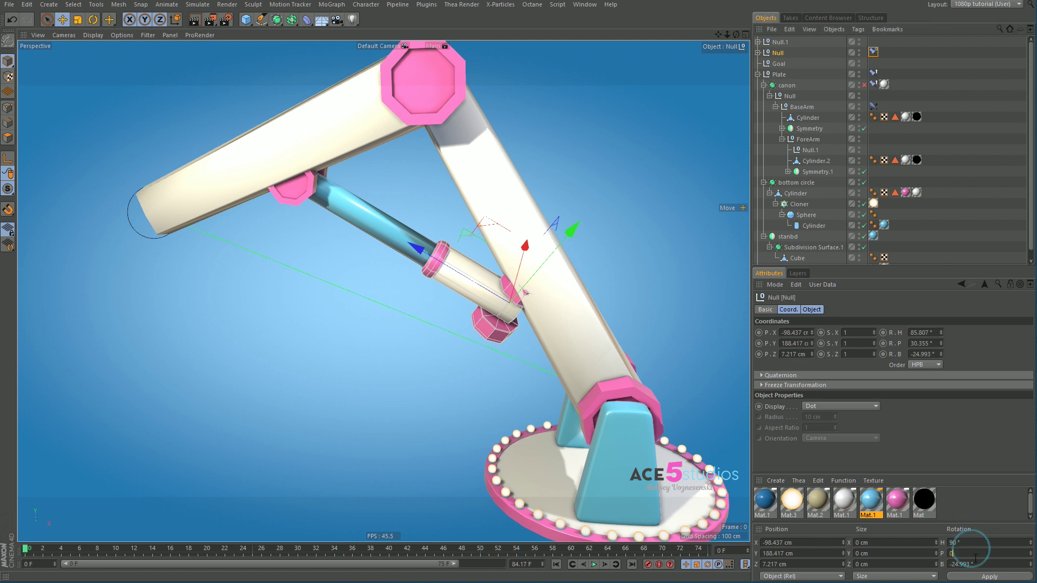
{"action": "type", "text": "0"}
{"action": "double_click", "coordinate": [974, 562]}
{"action": "type", "text": "0"}
{"action": "key", "text": "Return"}
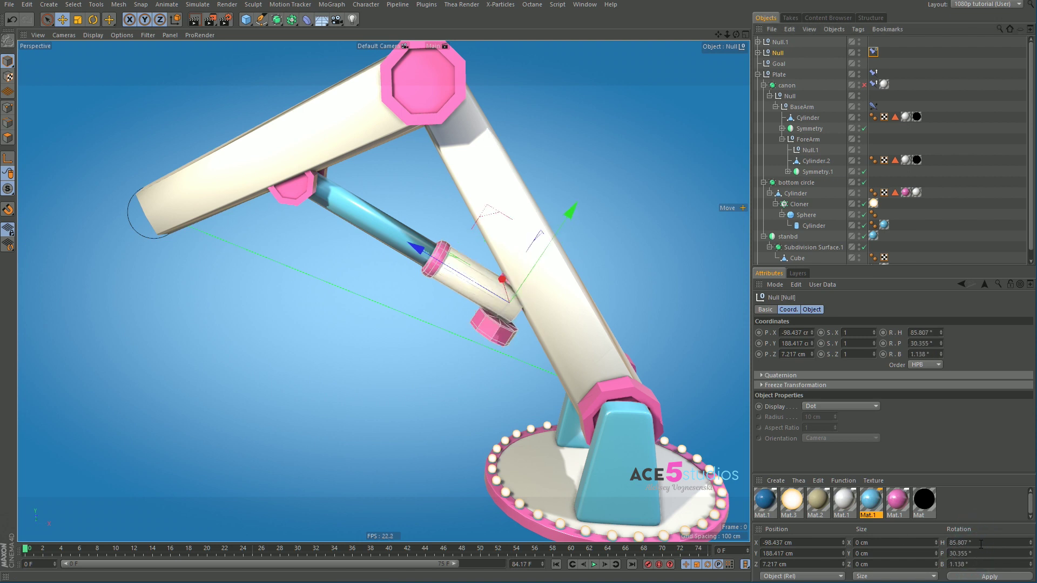
{"action": "double_click", "coordinate": [972, 563]}
{"action": "type", "text": "0"}
{"action": "key", "text": "Return"}
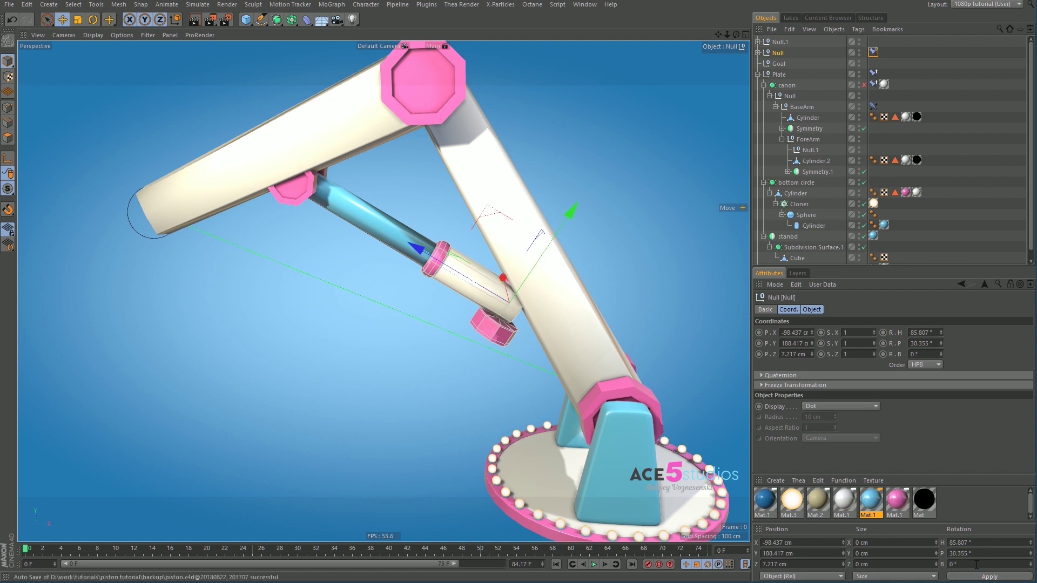
Step: Rotate the Null around its aiming axis to a bank of about -91.4° and deselect it
{"action": "key", "text": "r"}
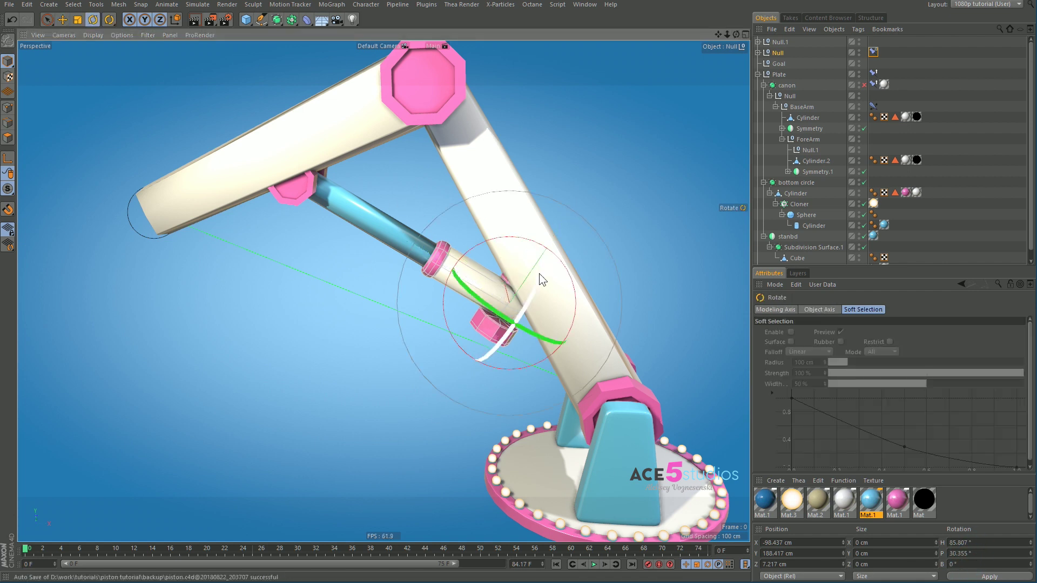
{"action": "left_click_drag", "start_coordinate": [539, 273], "coordinate": [492, 346]}
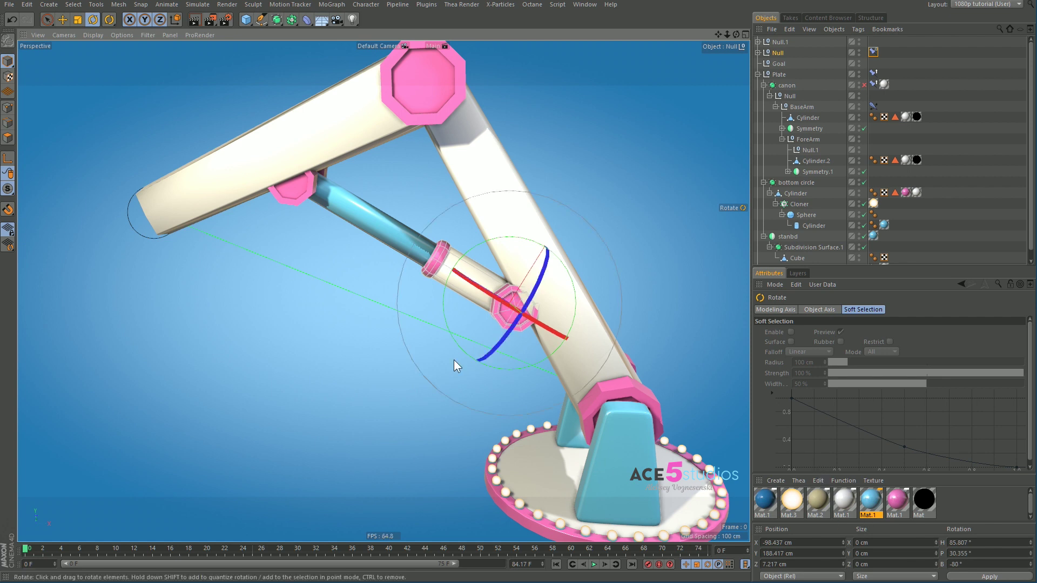
{"action": "left_click_drag", "start_coordinate": [456, 292], "coordinate": [264, 319], "text": "alt"}
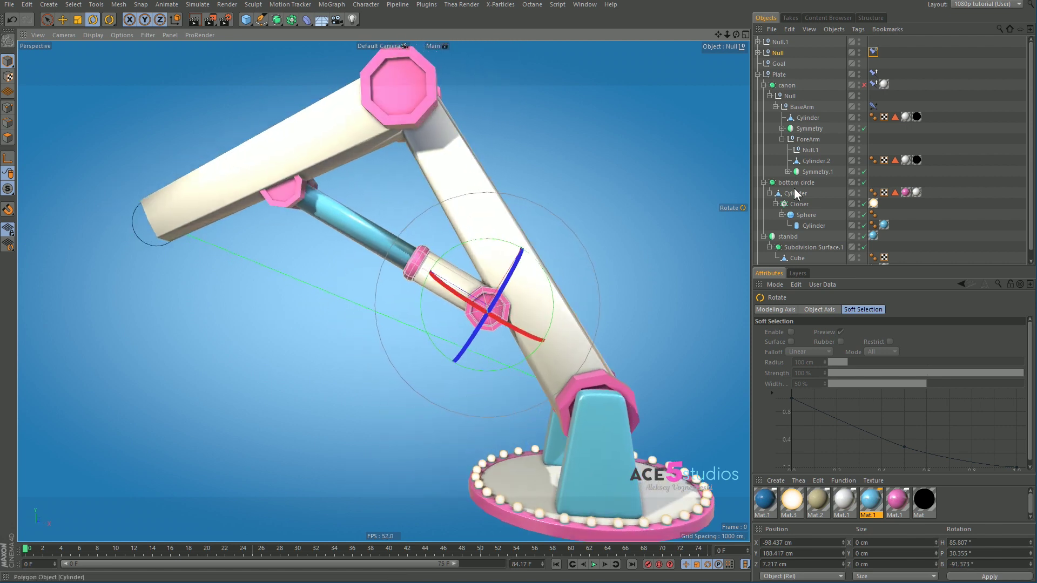
{"action": "left_click", "coordinate": [808, 53]}
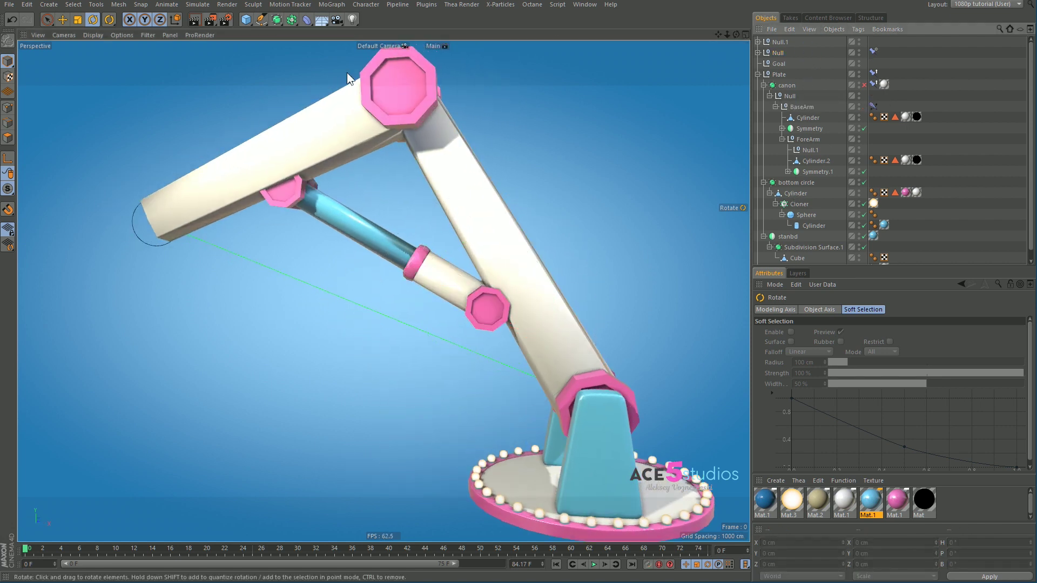
Step: Create a null named "up vector 1" and make it a child of the Null with the Aim constraint
{"action": "left_click_drag", "start_coordinate": [244, 20], "coordinate": [331, 41]}
{"action": "double_click", "coordinate": [781, 42]}
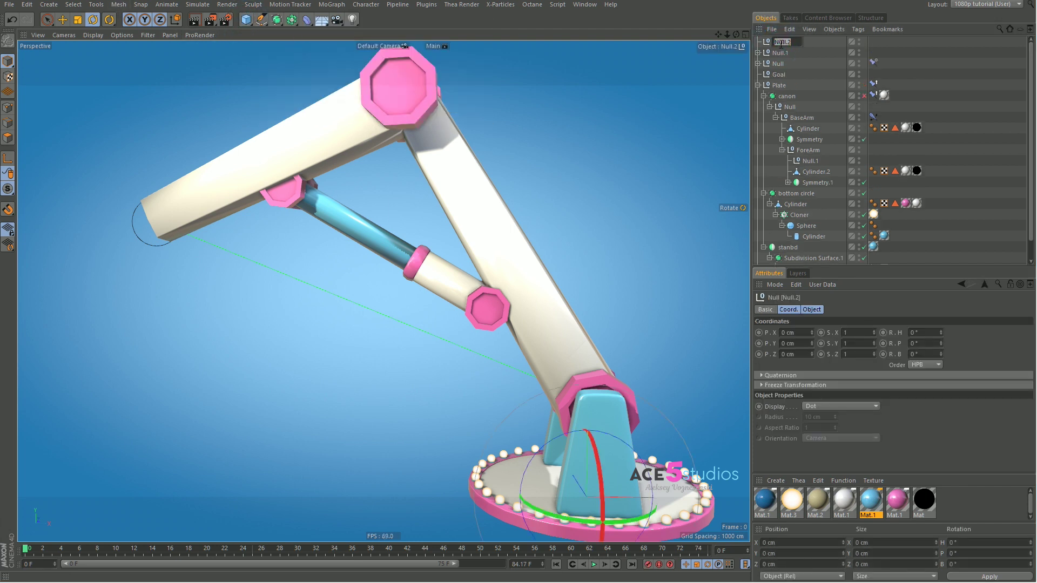
{"action": "type", "text": "up vector 1"}
{"action": "key", "text": "Return"}
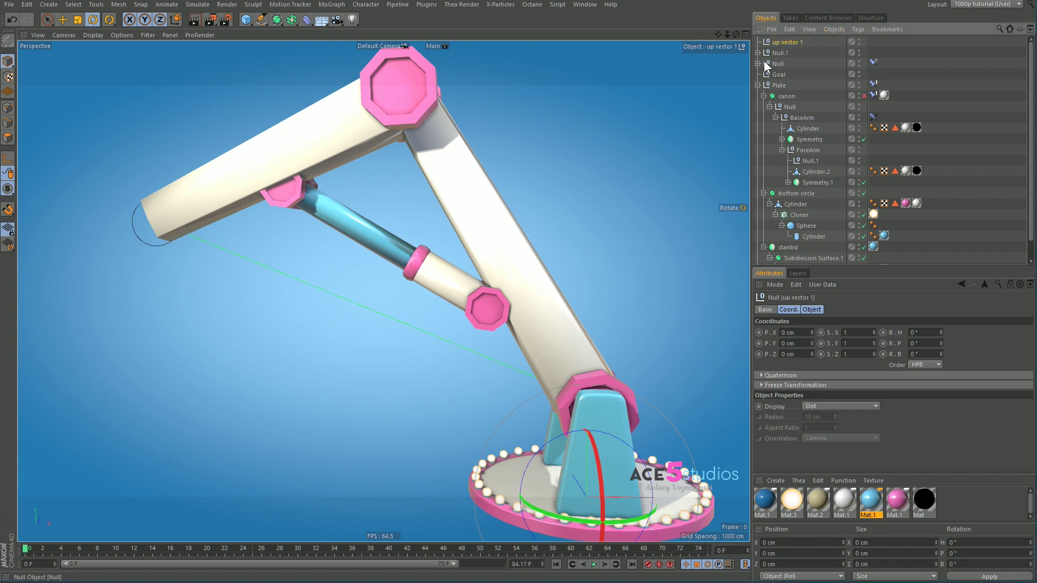
{"action": "left_click_drag", "start_coordinate": [785, 39], "coordinate": [776, 61]}
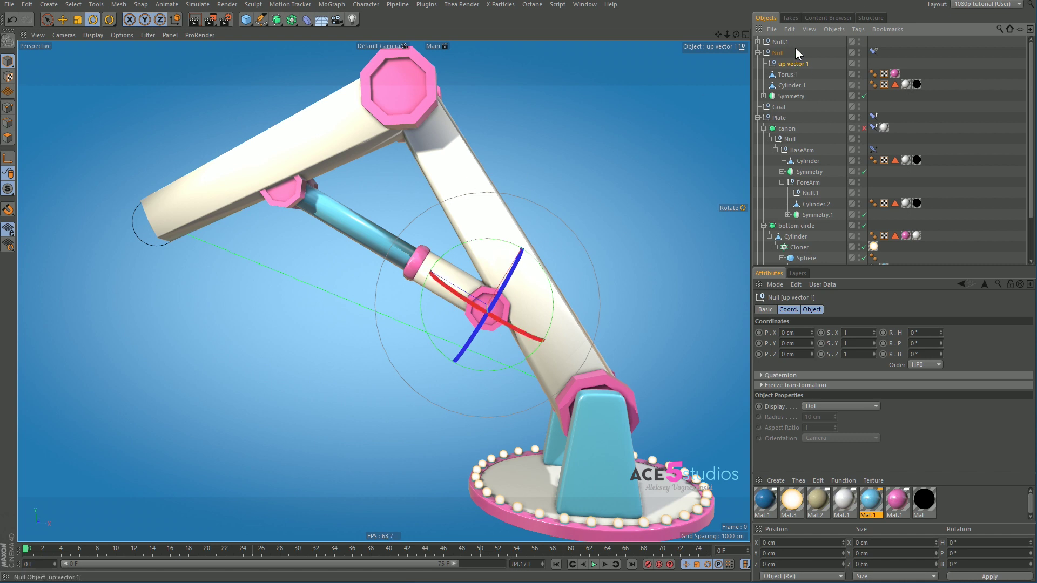
Step: Run Reset PSR on up vector 1 and move it about 56.6 cm along its X axis
{"action": "key", "text": "shift+c"}
{"action": "type", "text": "reset"}
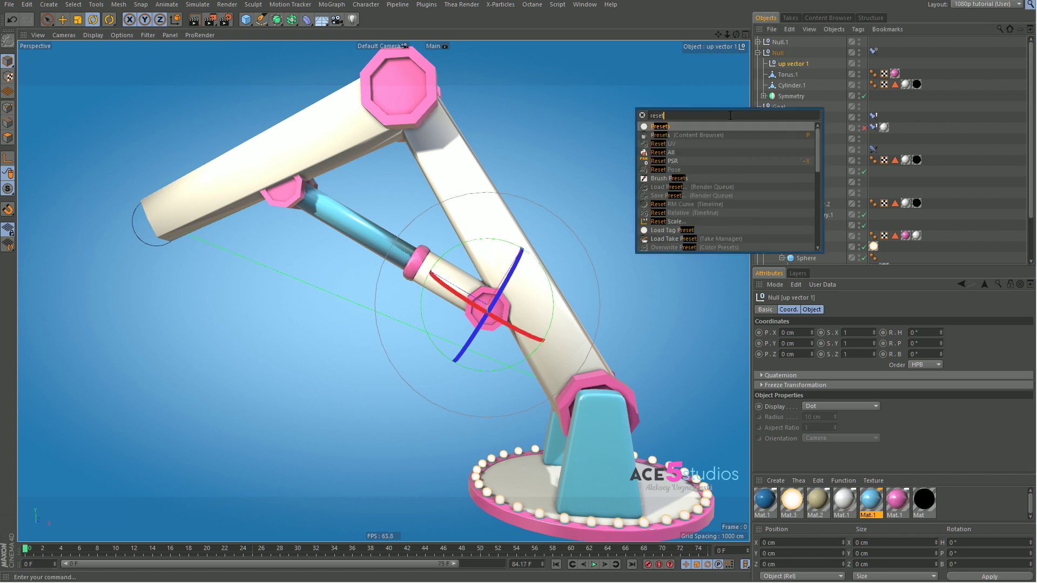
{"action": "type", "text": " psr"}
{"action": "key", "text": "Return"}
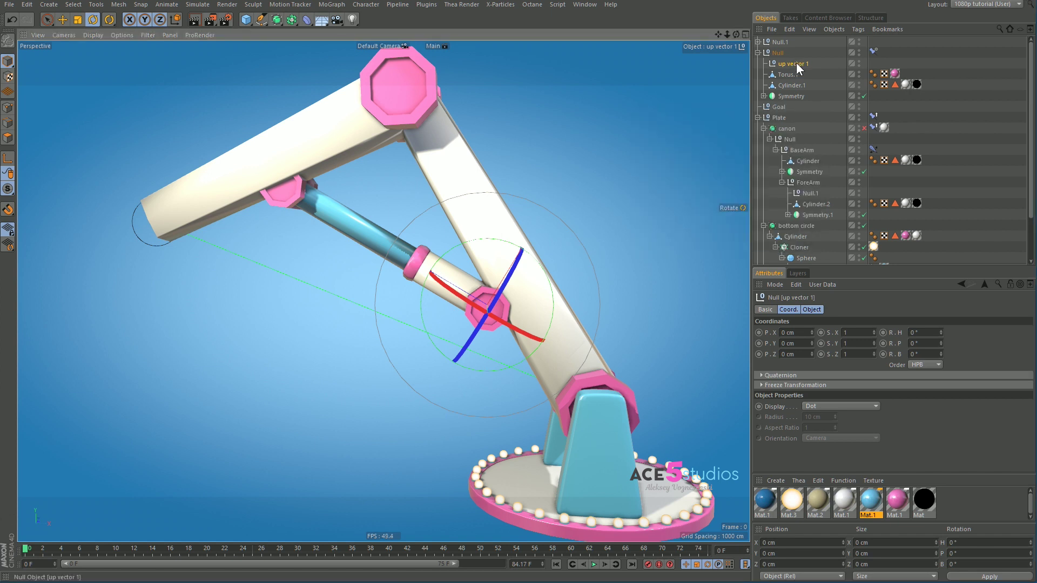
{"action": "key", "text": "e"}
{"action": "mouse_move", "coordinate": [510, 259]}
{"action": "left_mouse_down"}
{"action": "mouse_move", "coordinate": [547, 212]}
{"action": "mouse_move", "coordinate": [557, 269]}
{"action": "mouse_move", "coordinate": [520, 273]}
{"action": "left_mouse_up"}
Step: Enable the Up constraint in the Null's Constraint tag
{"action": "left_click", "coordinate": [873, 52]}
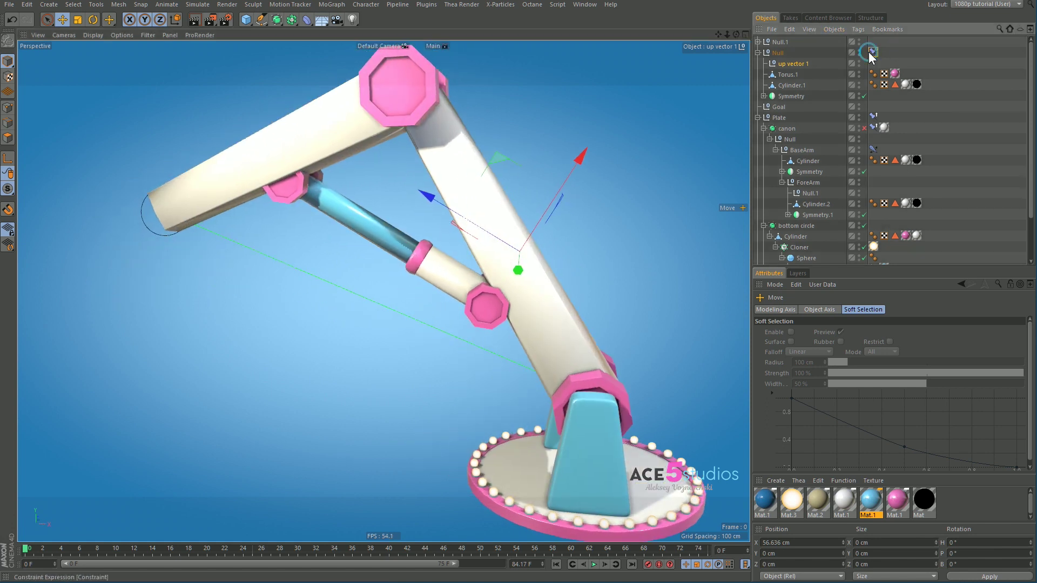
{"action": "left_click", "coordinate": [762, 309]}
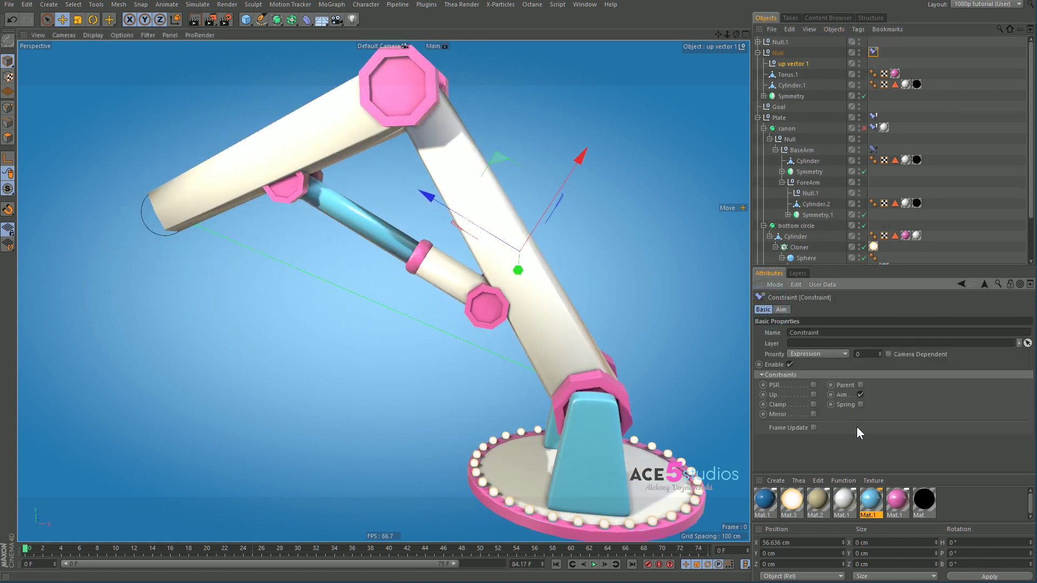
{"action": "left_click", "coordinate": [813, 395]}
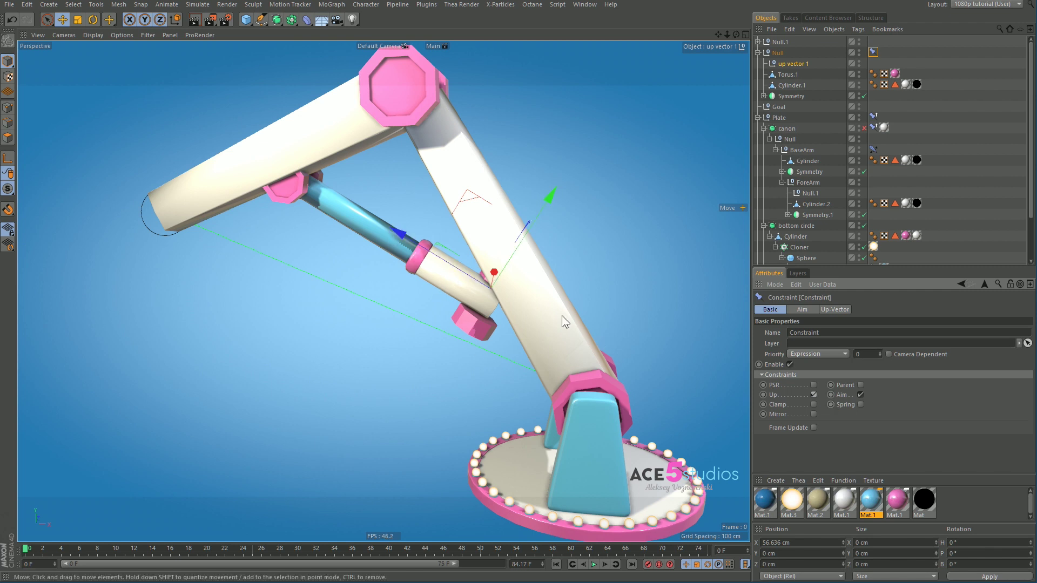
Step: Set the Up-Vector constraint's up vector to X+, assign up vector 1 as its target, and select that null
{"action": "left_click", "coordinate": [834, 309]}
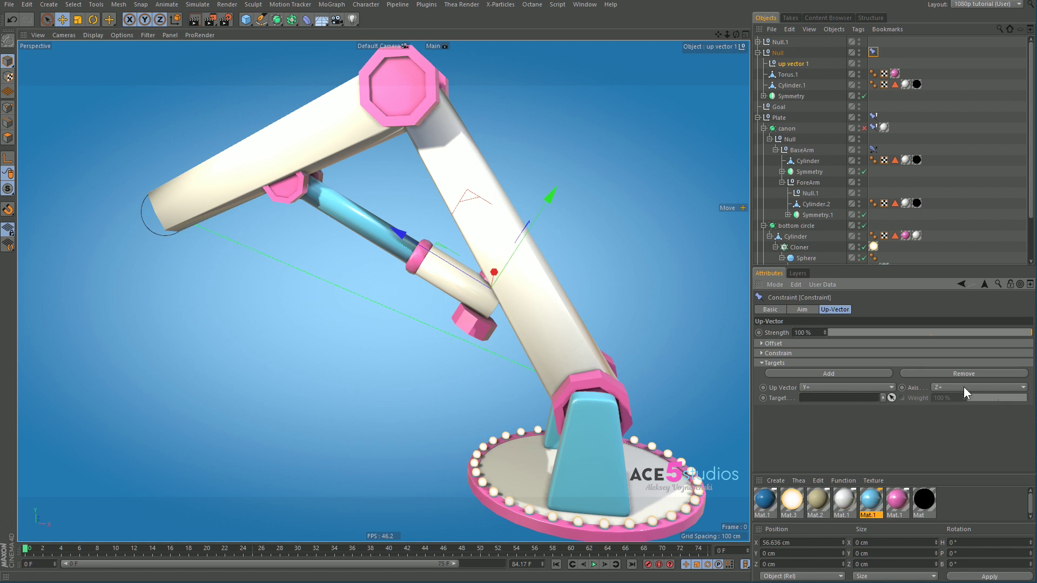
{"action": "left_click", "coordinate": [857, 384]}
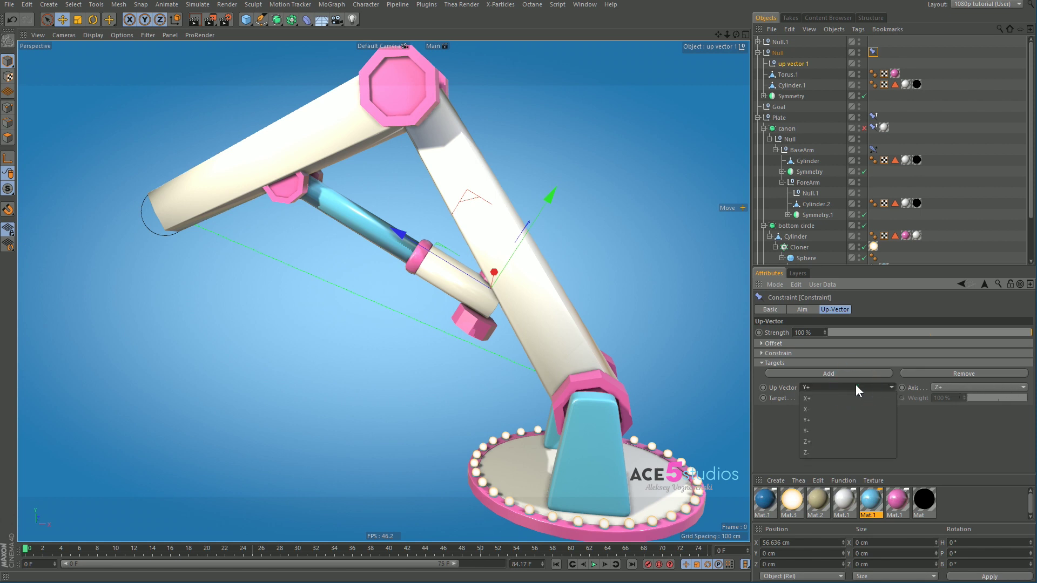
{"action": "left_click", "coordinate": [851, 397]}
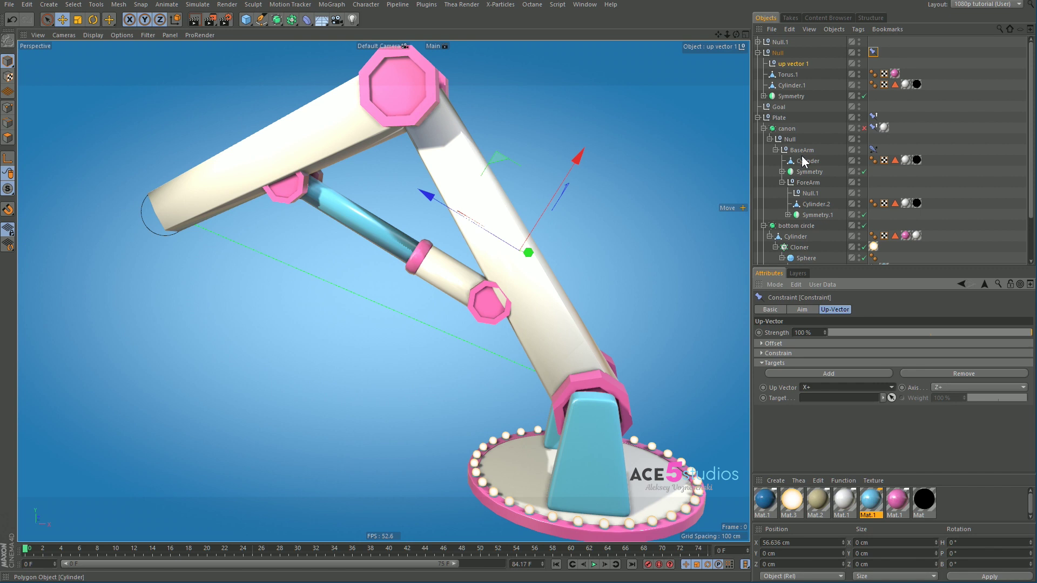
{"action": "left_click_drag", "start_coordinate": [791, 63], "coordinate": [825, 396]}
{"action": "left_click", "coordinate": [792, 63]}
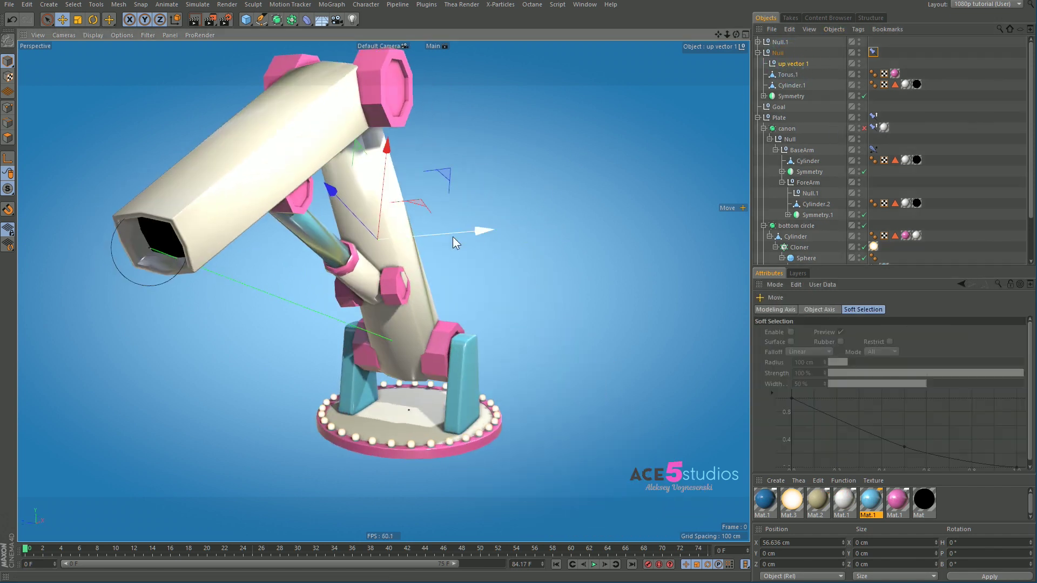
Step: Move up vector 1 to about X 48 cm and Z 5.7 cm to test how it rolls the piston's lower half
{"action": "left_click_drag", "start_coordinate": [453, 237], "coordinate": [486, 238]}
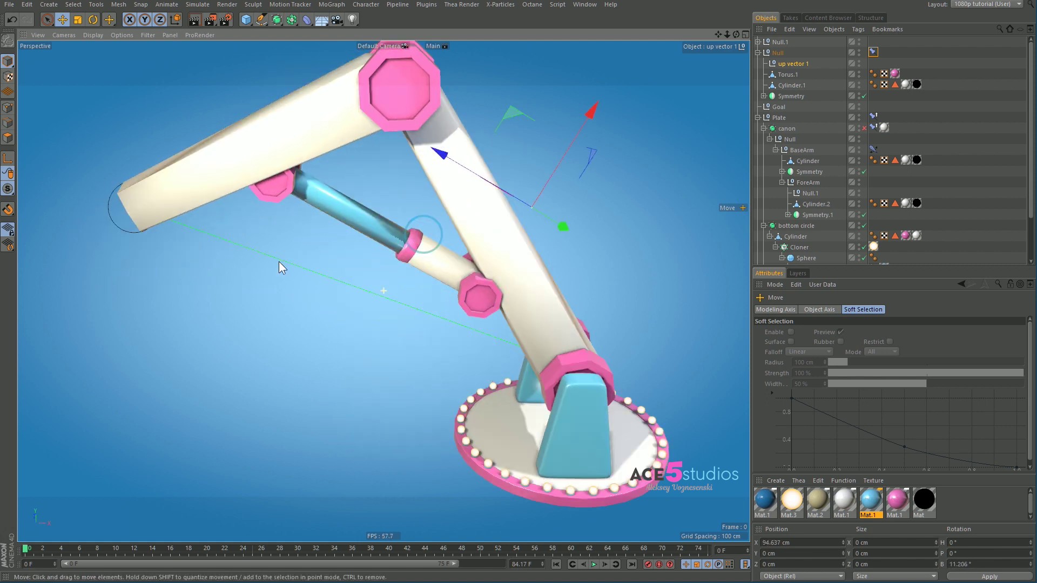
{"action": "scroll", "coordinate": [281, 260], "scroll_direction": "up", "scroll_amount": 3}
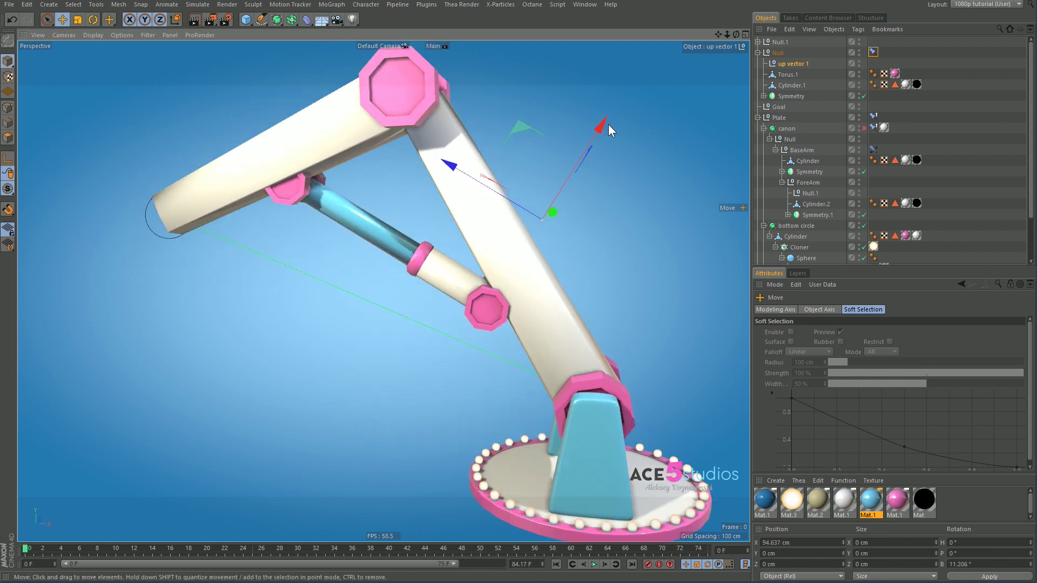
{"action": "left_click_drag", "start_coordinate": [517, 132], "coordinate": [490, 172]}
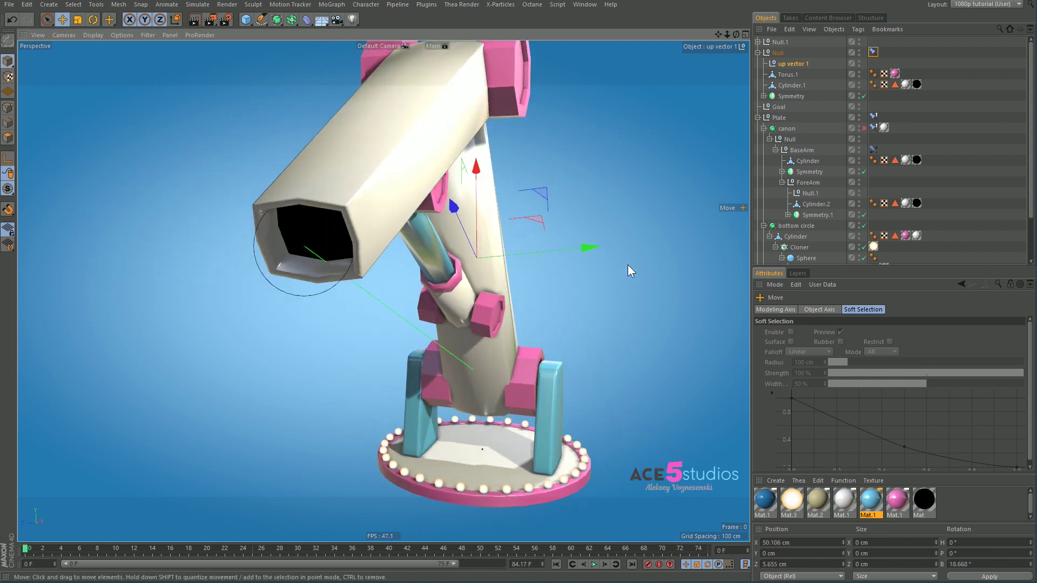
{"action": "left_click_drag", "start_coordinate": [628, 266], "coordinate": [585, 251]}
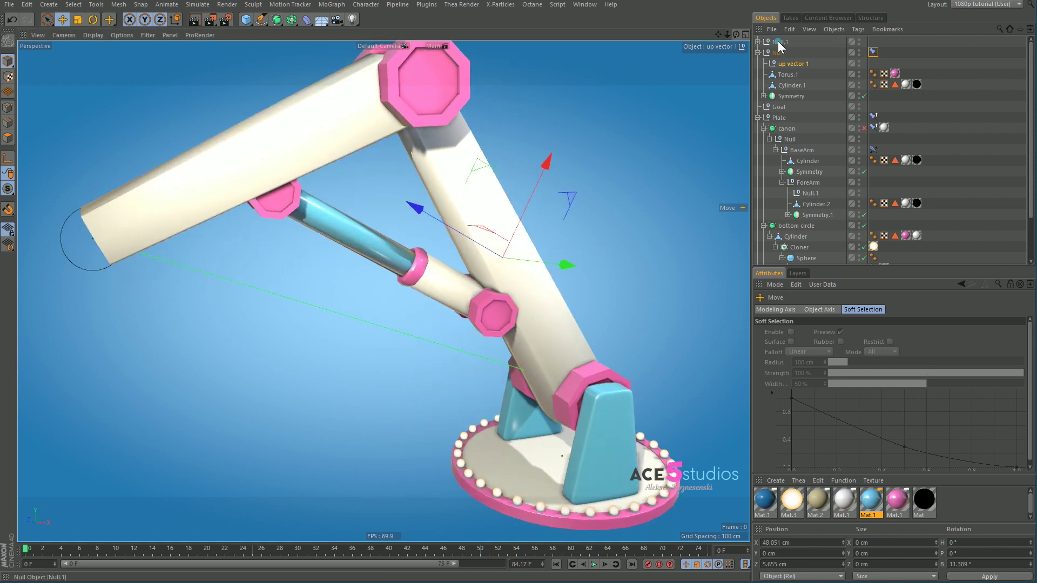
Step: Add a new null as a child of Null.1 and run Reset PSR on it
{"action": "left_click", "coordinate": [778, 42]}
{"action": "left_click_drag", "start_coordinate": [306, 255], "coordinate": [315, 305], "text": "alt"}
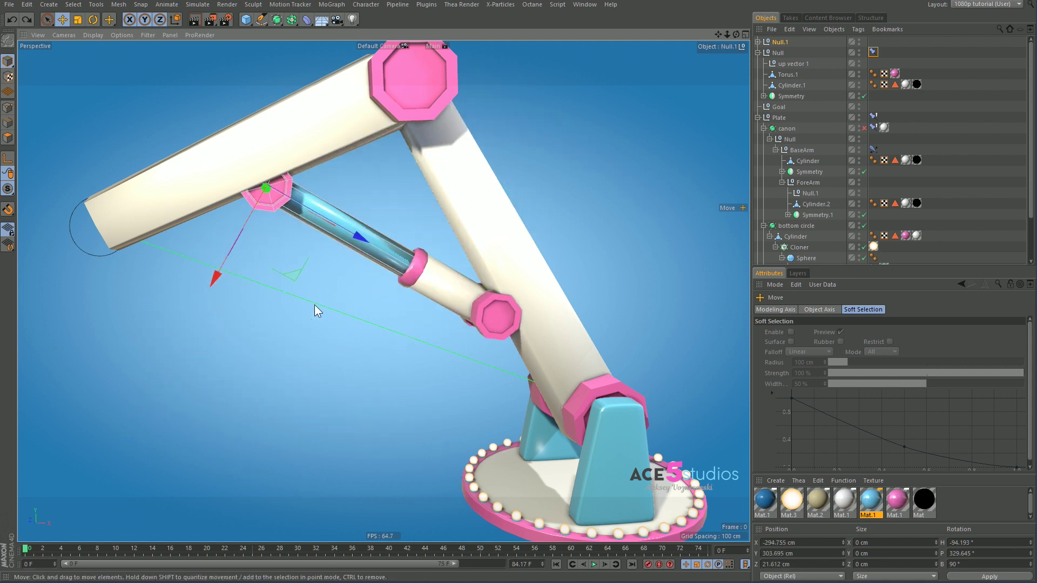
{"action": "left_click", "coordinate": [757, 41]}
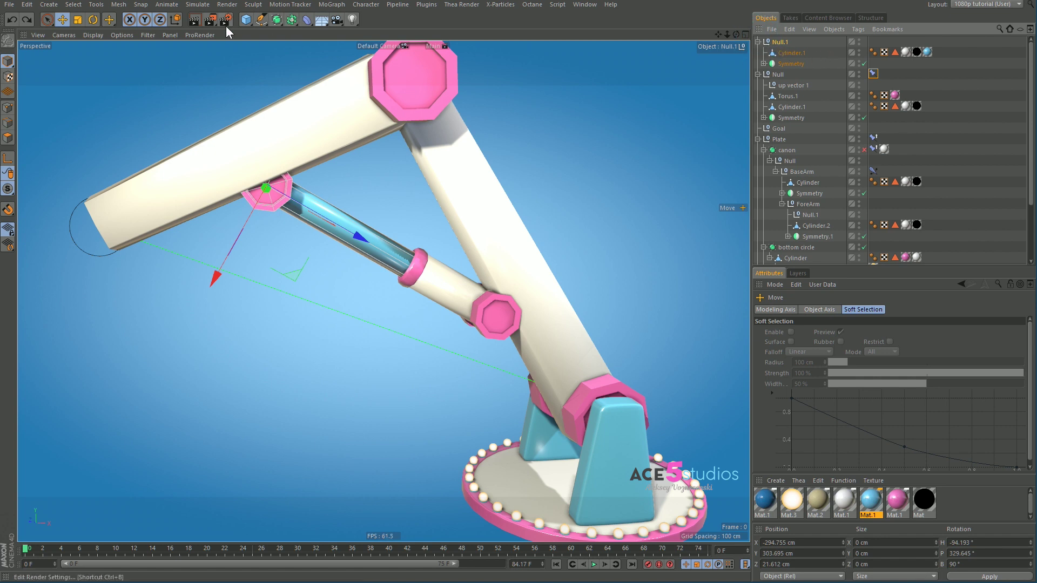
{"action": "left_click_drag", "start_coordinate": [246, 19], "coordinate": [296, 40]}
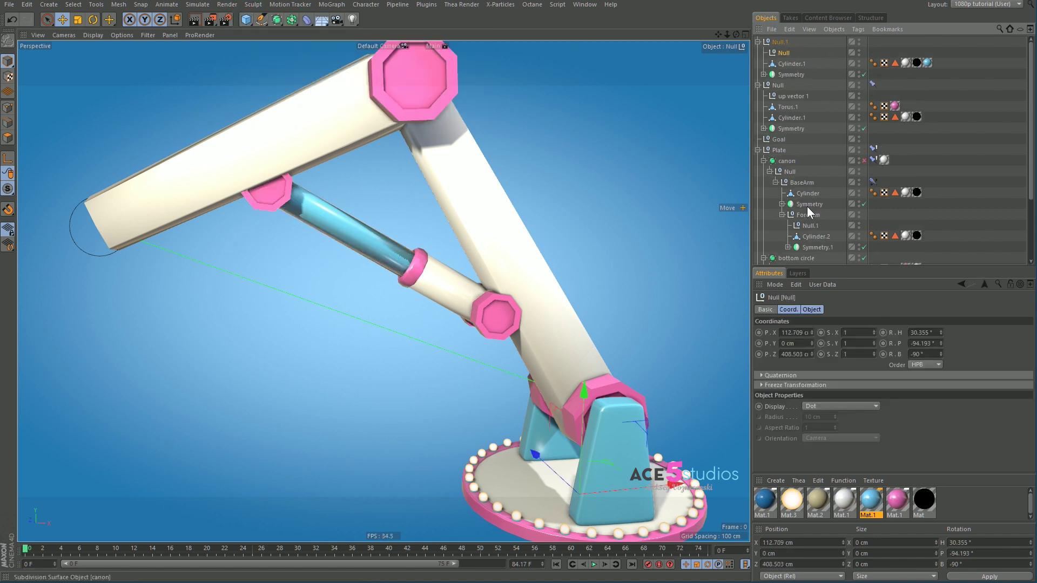
{"action": "key", "text": "grave"}
{"action": "key", "text": "x"}
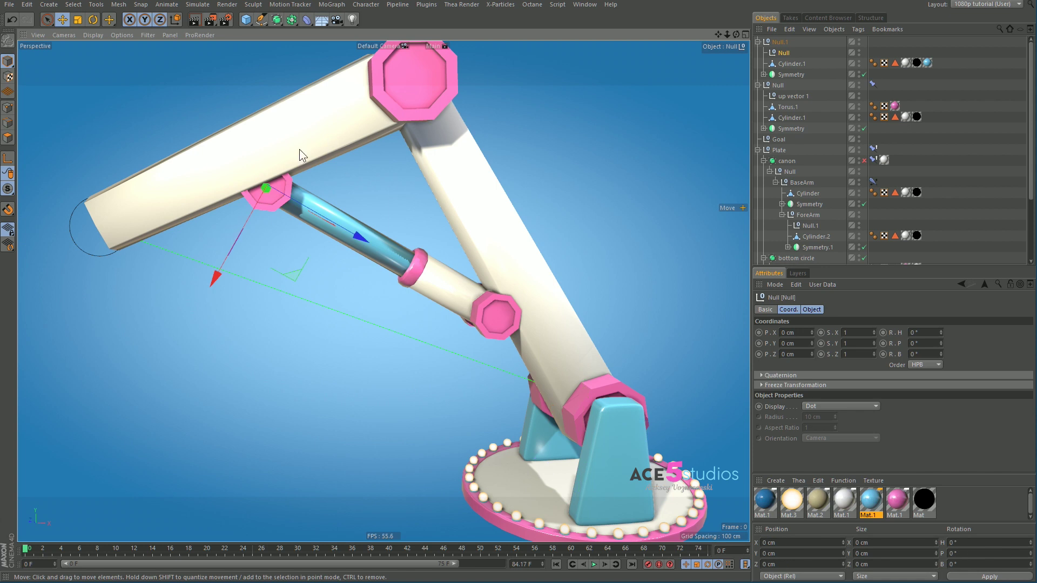
Step: Move the new null about -60.2 cm along its X axis, away from the piston's upper joint
{"action": "left_click_drag", "start_coordinate": [236, 252], "coordinate": [290, 189]}
{"action": "key", "text": "ctrl+z"}
{"action": "left_click_drag", "start_coordinate": [221, 273], "coordinate": [252, 218]}
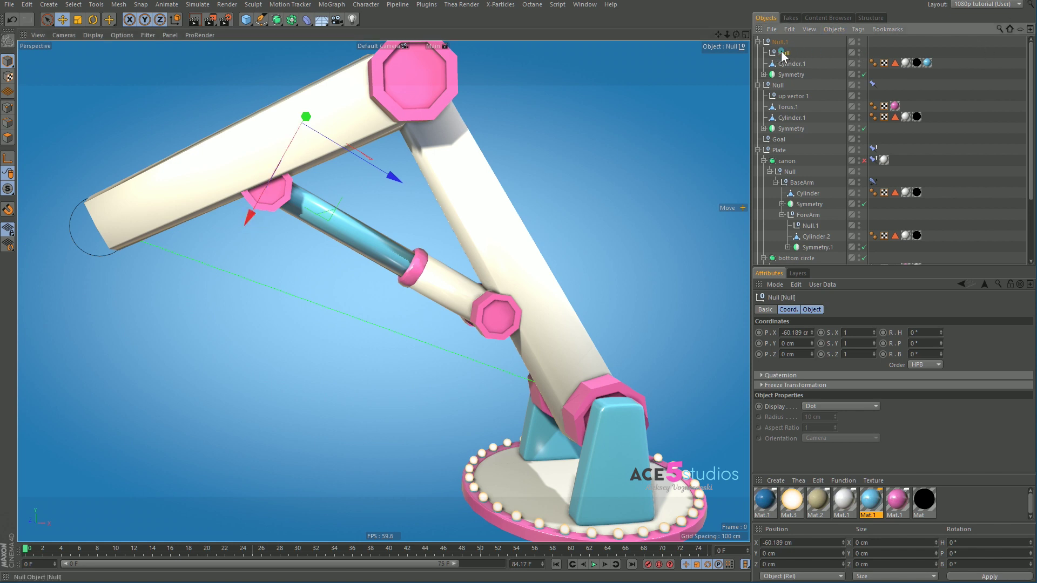
Step: Move the new null and up vector 1 out of their parent nulls, and rename the new null "up vector 2"
{"action": "left_click_drag", "start_coordinate": [780, 37], "coordinate": [781, 39]}
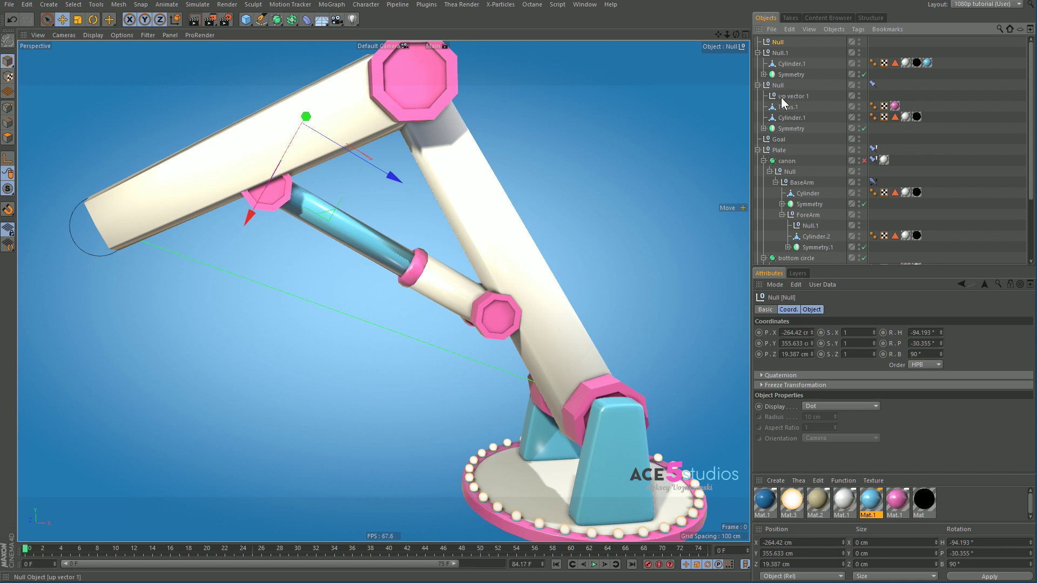
{"action": "left_click_drag", "start_coordinate": [783, 96], "coordinate": [778, 81]}
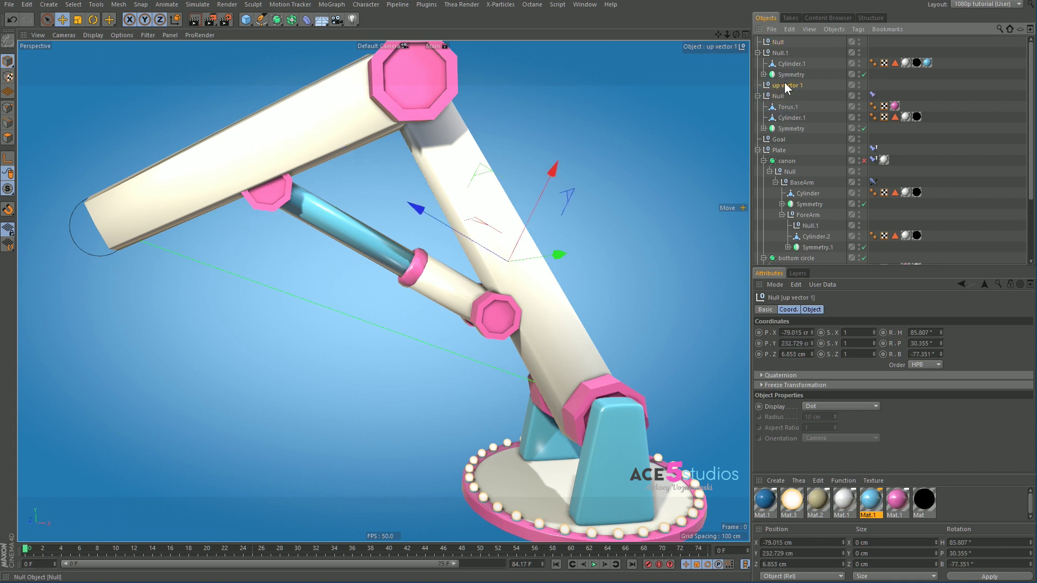
{"action": "double_click", "coordinate": [778, 42]}
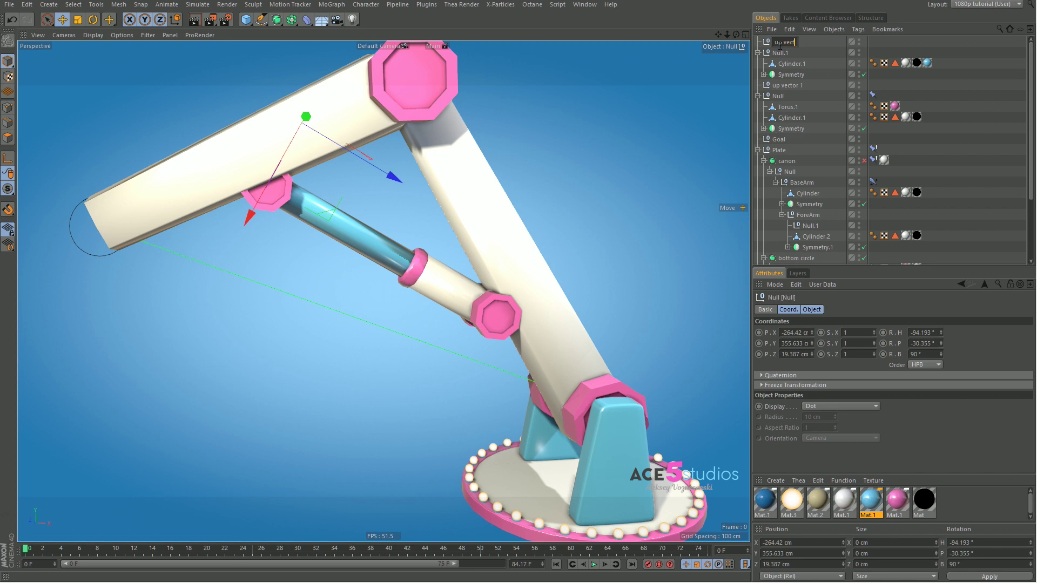
{"action": "type", "text": "up vector 2"}
{"action": "key", "text": "Return"}
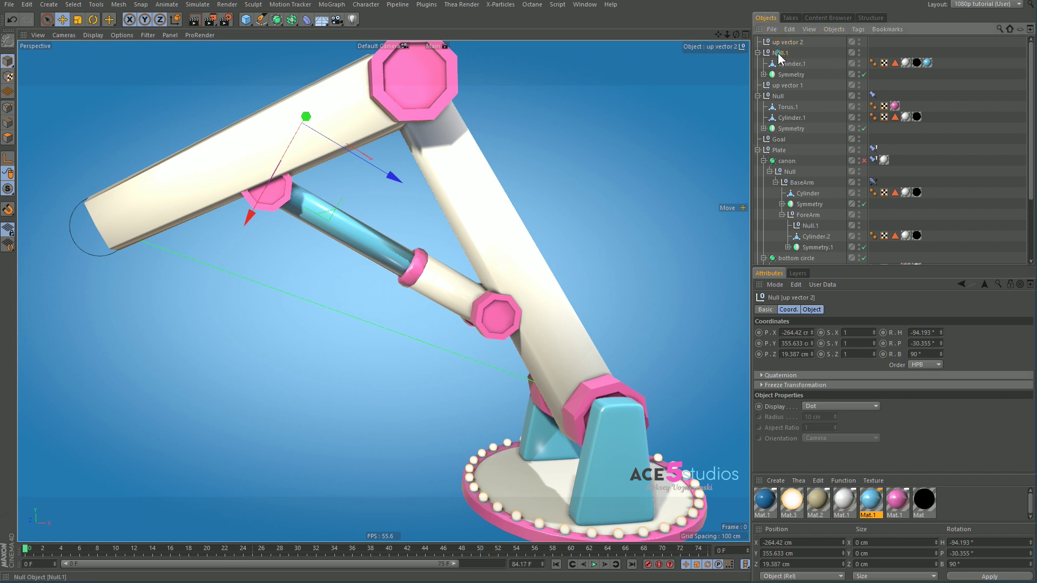
Step: Add a Constraint tag to Null.1 and enable its Aim and Up constraints
{"action": "left_click", "coordinate": [779, 53]}
{"action": "right_click", "coordinate": [777, 53]}
{"action": "mouse_move", "coordinate": [811, 60]}
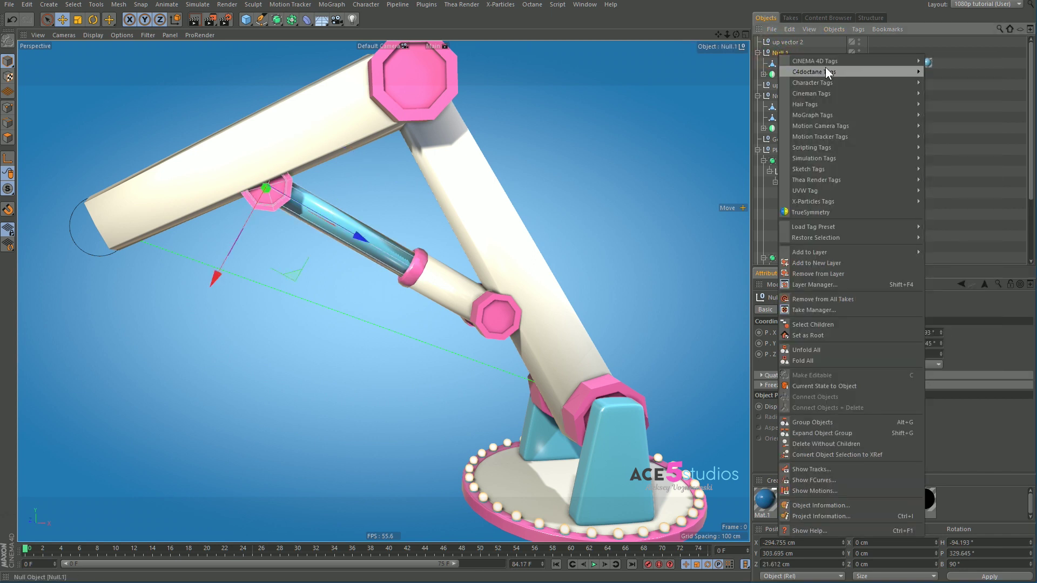
{"action": "mouse_move", "coordinate": [830, 81]}
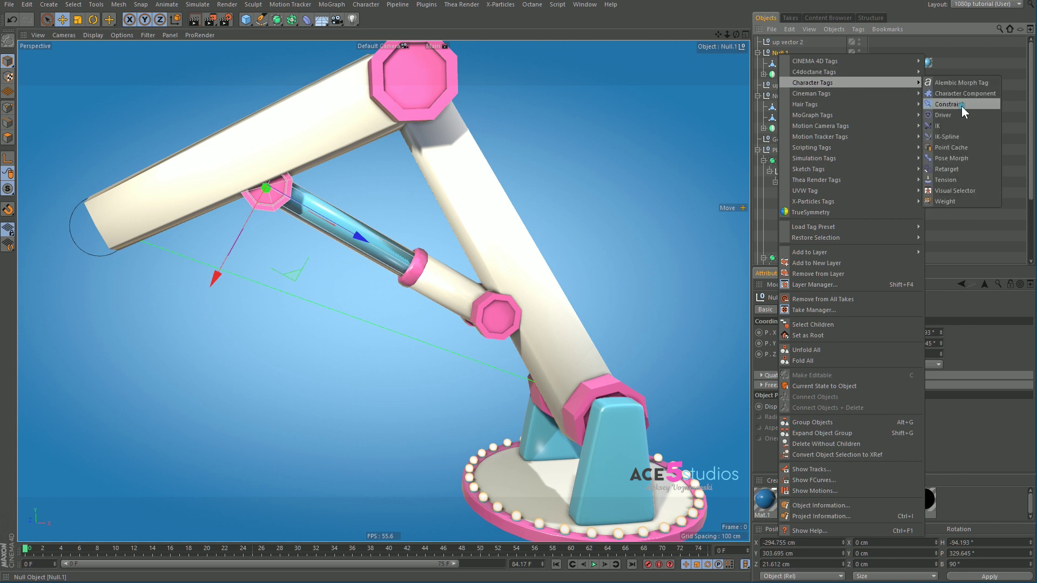
{"action": "left_click", "coordinate": [961, 106]}
{"action": "left_click", "coordinate": [859, 385]}
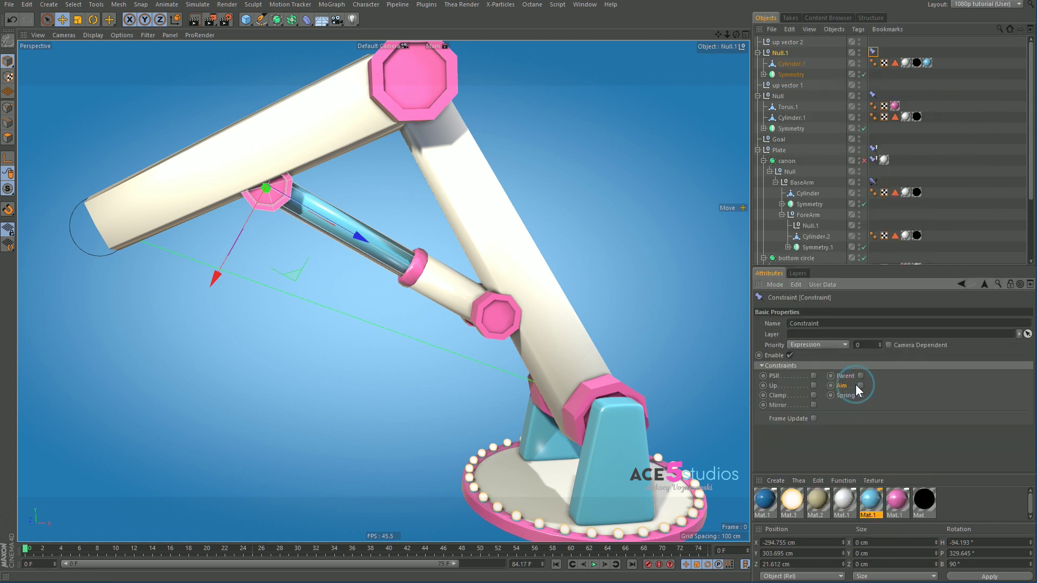
{"action": "left_click", "coordinate": [813, 394]}
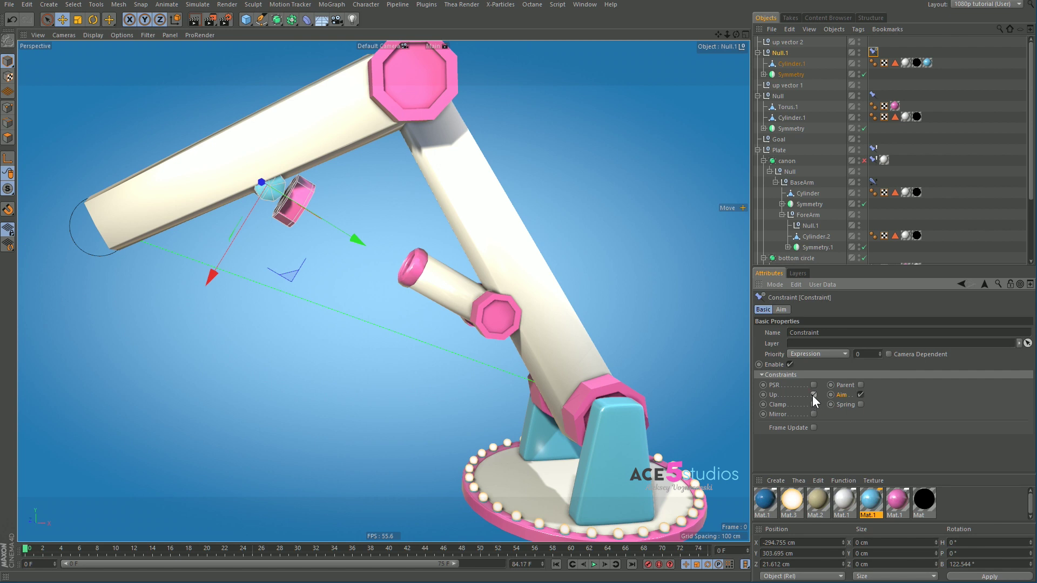
Step: Set Null.1's Up-Vector to X+ with up vector 2 as its target, and assign the piston's lower Null as its Aim target
{"action": "left_click", "coordinate": [832, 309]}
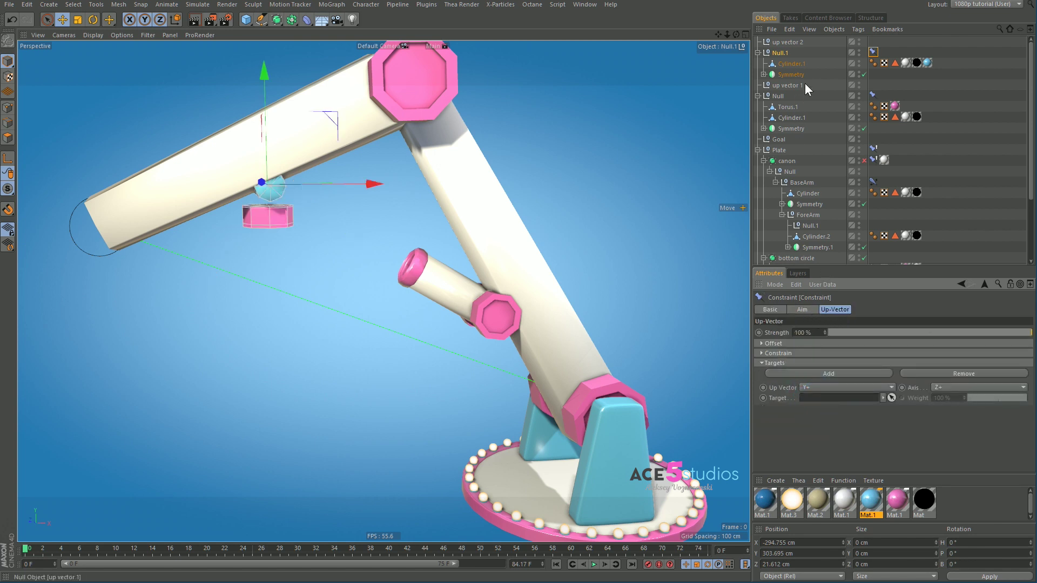
{"action": "left_click_drag", "start_coordinate": [785, 42], "coordinate": [819, 401]}
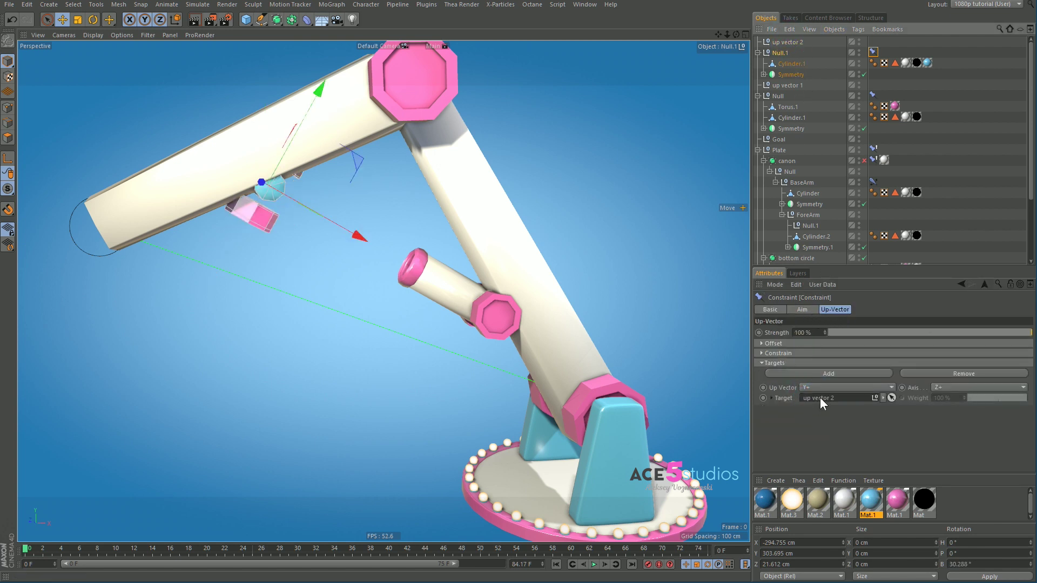
{"action": "left_click", "coordinate": [832, 387]}
{"action": "left_click", "coordinate": [825, 441]}
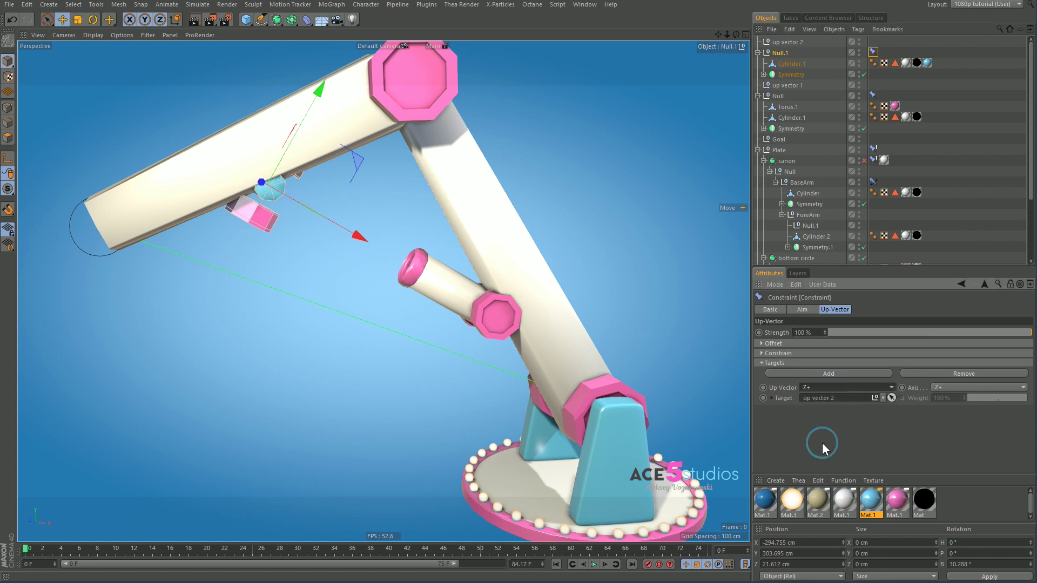
{"action": "left_click", "coordinate": [953, 390]}
{"action": "left_click", "coordinate": [954, 390]}
{"action": "left_click", "coordinate": [857, 387]}
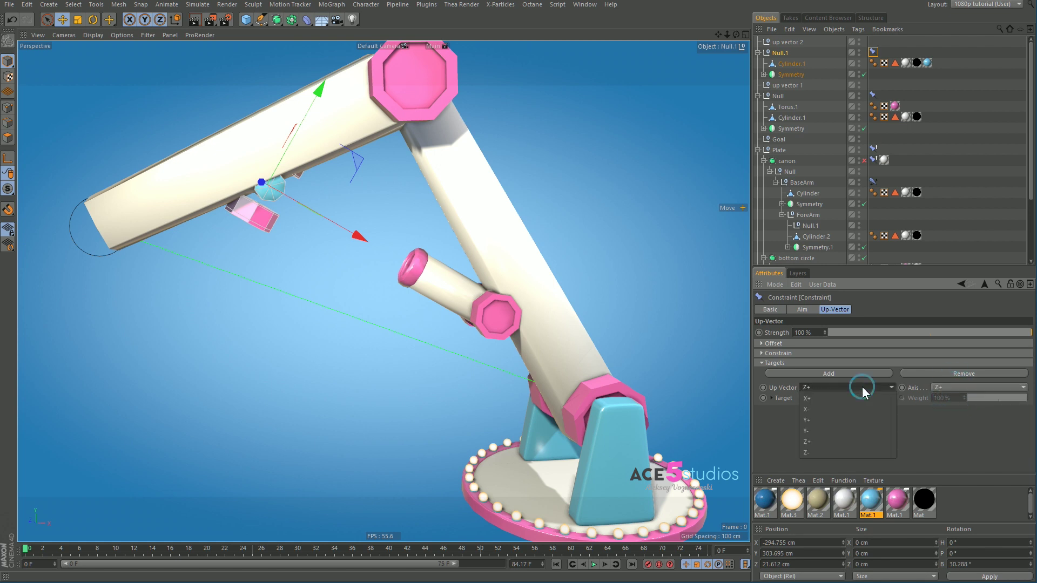
{"action": "left_click", "coordinate": [830, 397]}
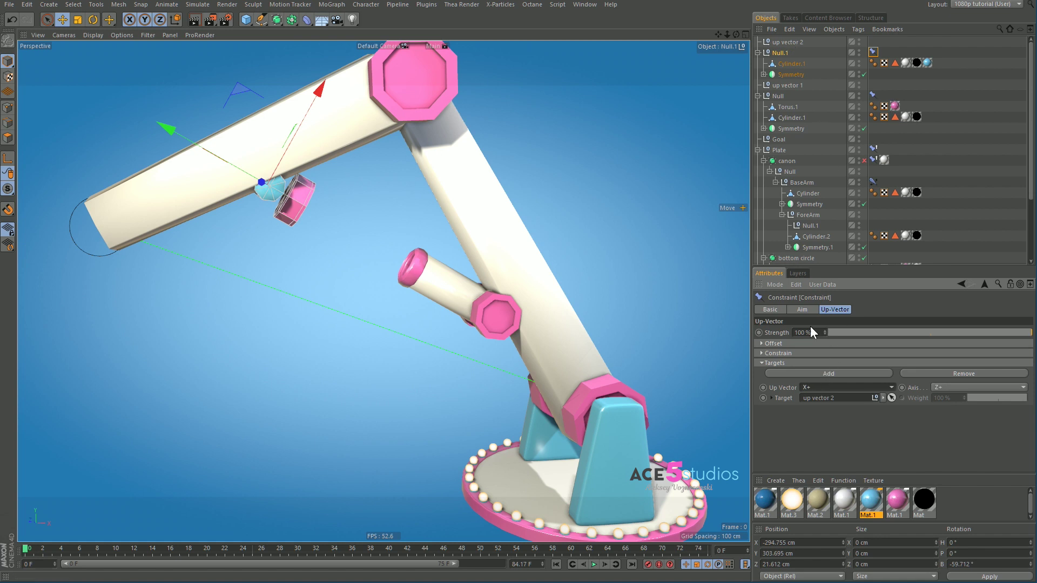
{"action": "left_click", "coordinate": [801, 310]}
{"action": "left_click_drag", "start_coordinate": [776, 101], "coordinate": [833, 399]}
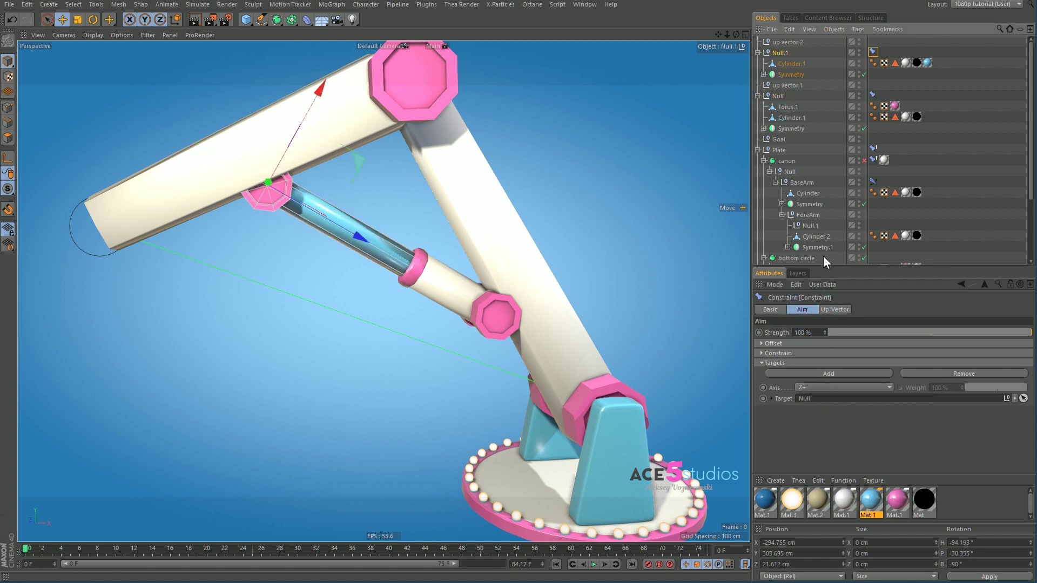
Step: Rename the lower piston's Null "bottom piston" and Null.1 "top piston"
{"action": "double_click", "coordinate": [778, 96]}
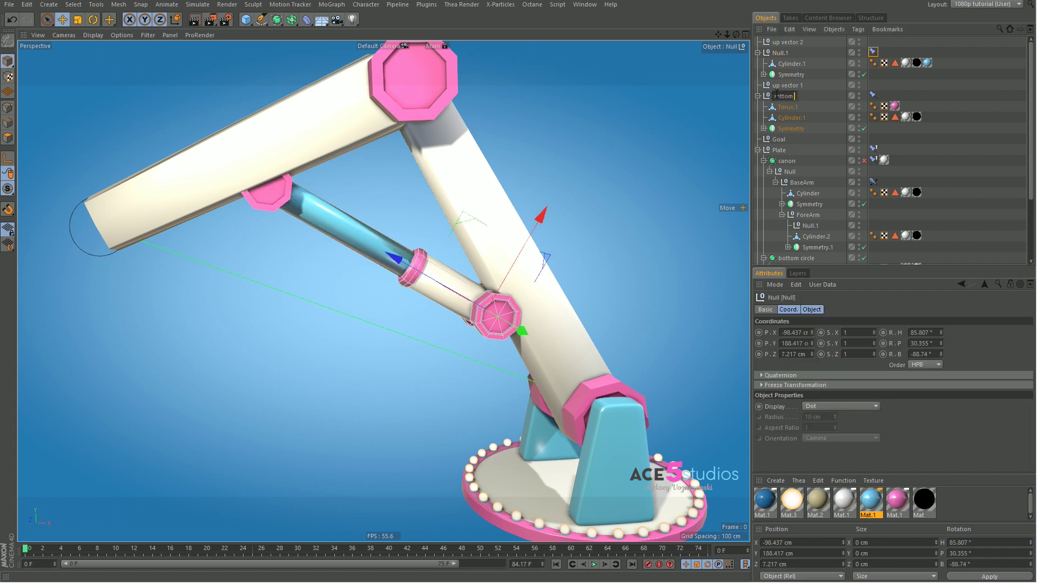
{"action": "type", "text": "bottom piston"}
{"action": "key", "text": "Return"}
{"action": "double_click", "coordinate": [779, 53]}
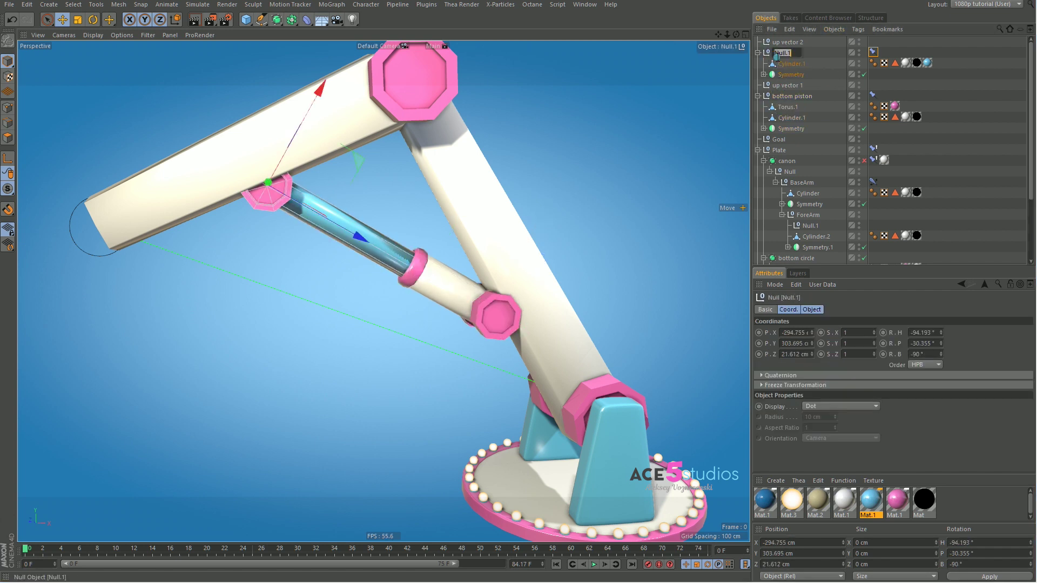
{"action": "type", "text": "top piston"}
{"action": "key", "text": "Return"}
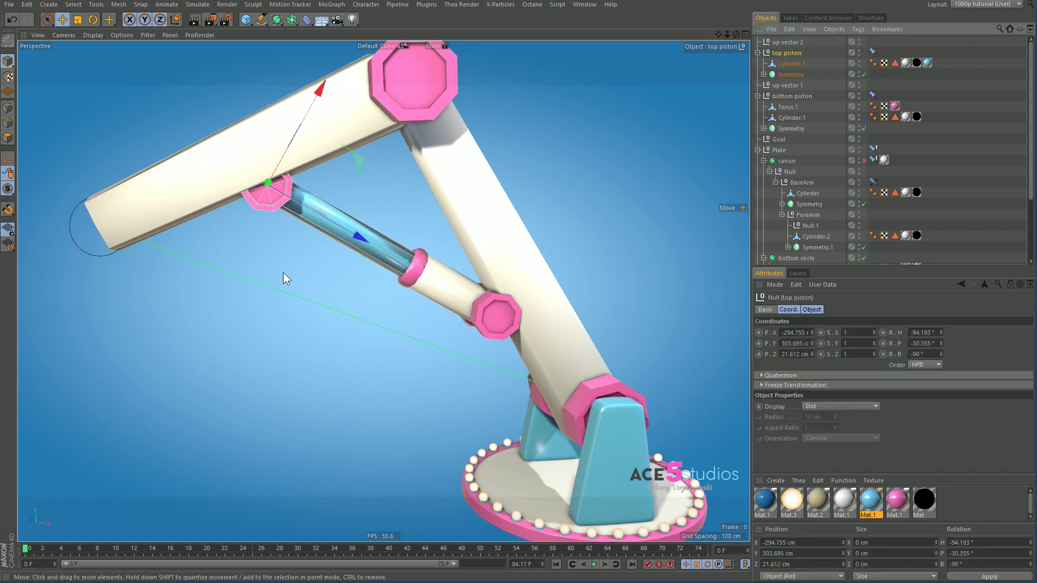
Step: Move the top piston to about X -301.4 cm, Y 295.5 cm to test the aiming, and undo its last change
{"action": "left_click_drag", "start_coordinate": [283, 274], "coordinate": [249, 295]}
{"action": "key", "text": "ctrl+z"}
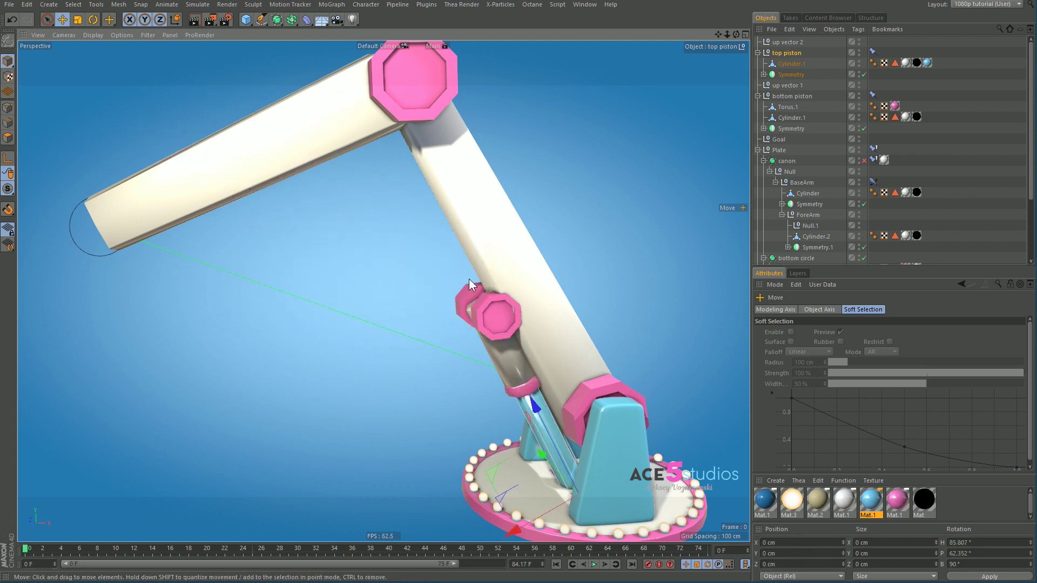
{"action": "left_click", "coordinate": [12, 20]}
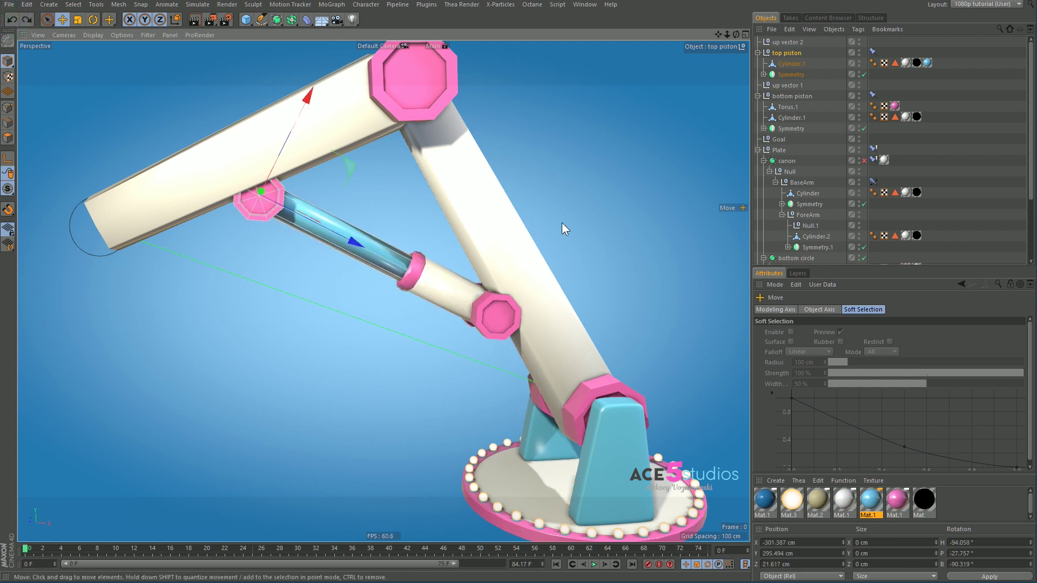
Step: Collapse both piston hierarchies and make up vector 2 and top piston children of ForeArm
{"action": "left_click", "coordinate": [757, 53]}
{"action": "left_click", "coordinate": [757, 74]}
{"action": "left_click", "coordinate": [346, 102]}
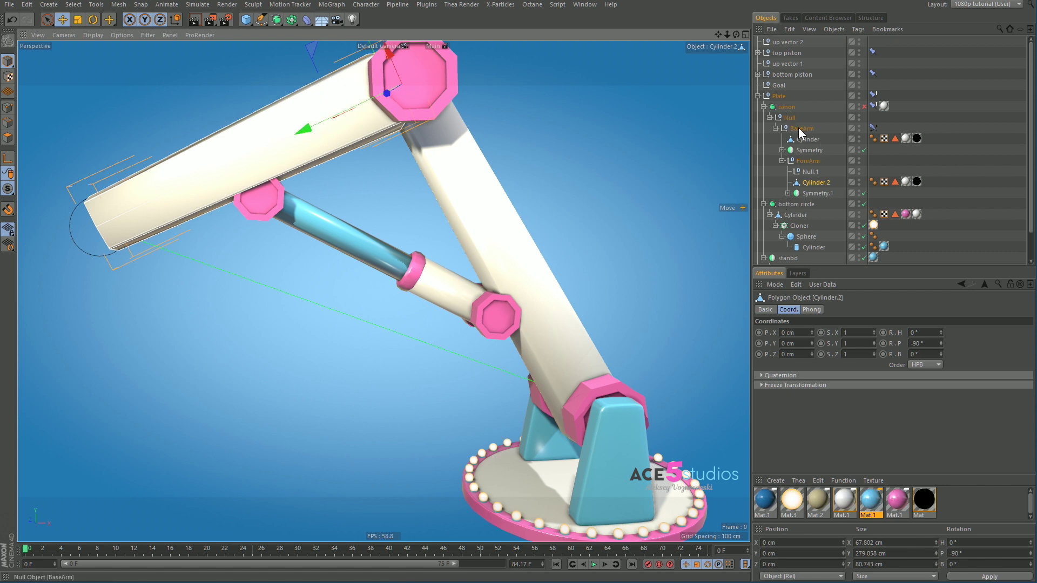
{"action": "left_click", "coordinate": [786, 53]}
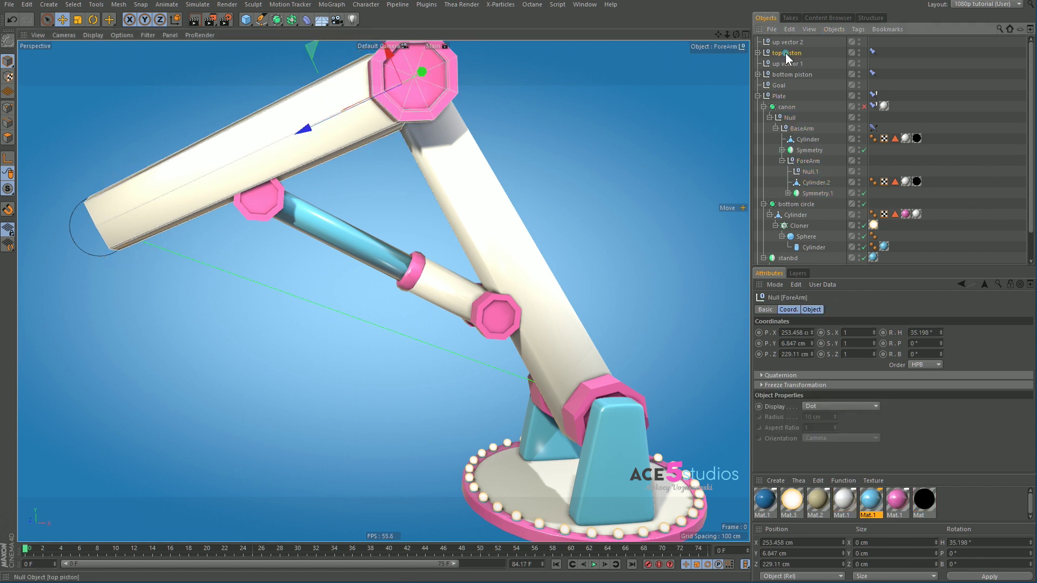
{"action": "left_click", "coordinate": [783, 42], "text": "ctrl"}
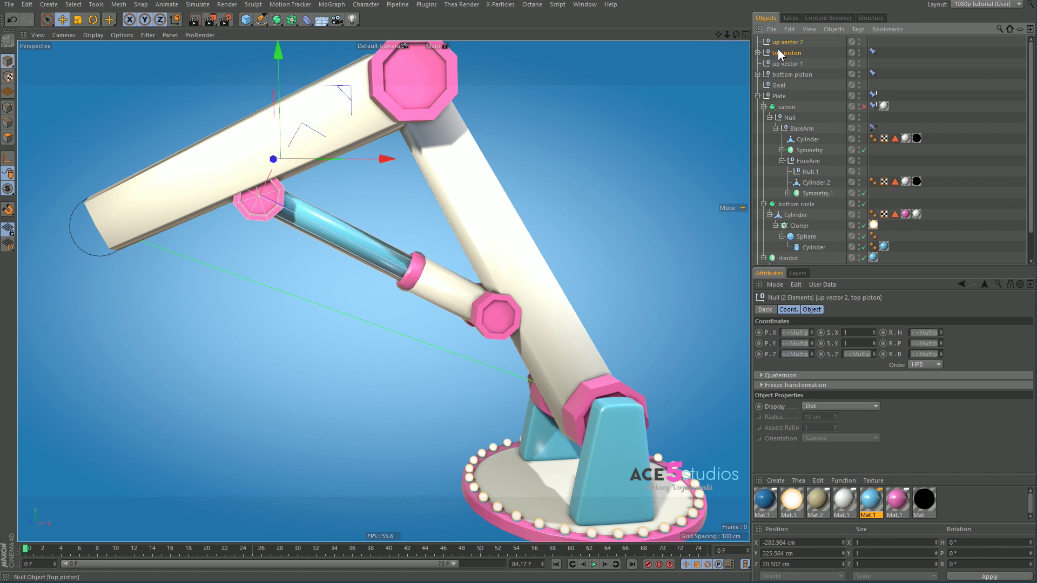
{"action": "left_click_drag", "start_coordinate": [778, 49], "coordinate": [803, 170]}
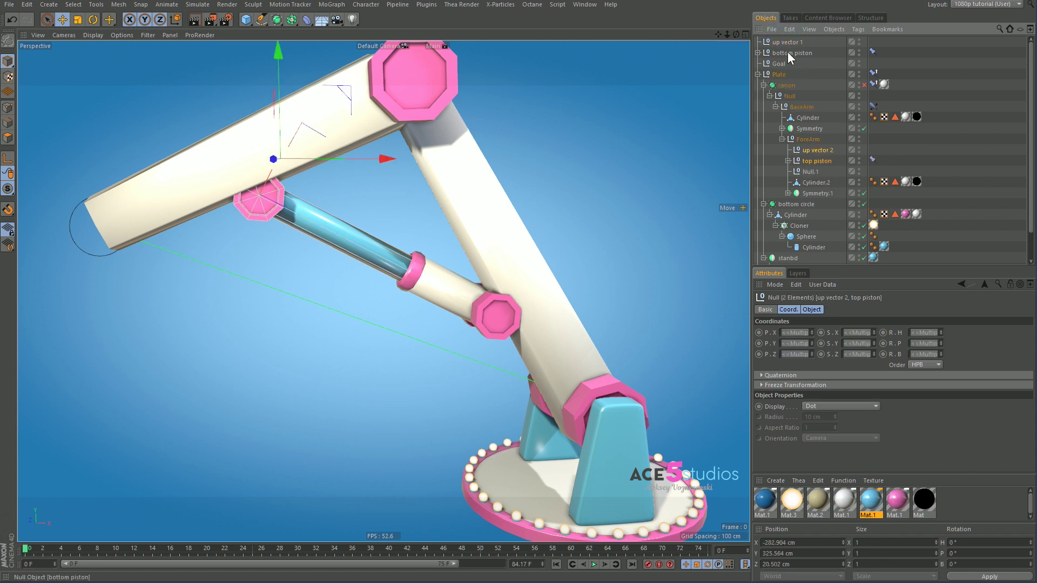
Step: Make up vector 1 and bottom piston children of BaseArm, and select BaseArm
{"action": "left_click", "coordinate": [787, 52]}
{"action": "left_click", "coordinate": [791, 41], "text": "ctrl"}
{"action": "left_click_drag", "start_coordinate": [779, 45], "coordinate": [804, 110]}
{"action": "left_click", "coordinate": [804, 87]}
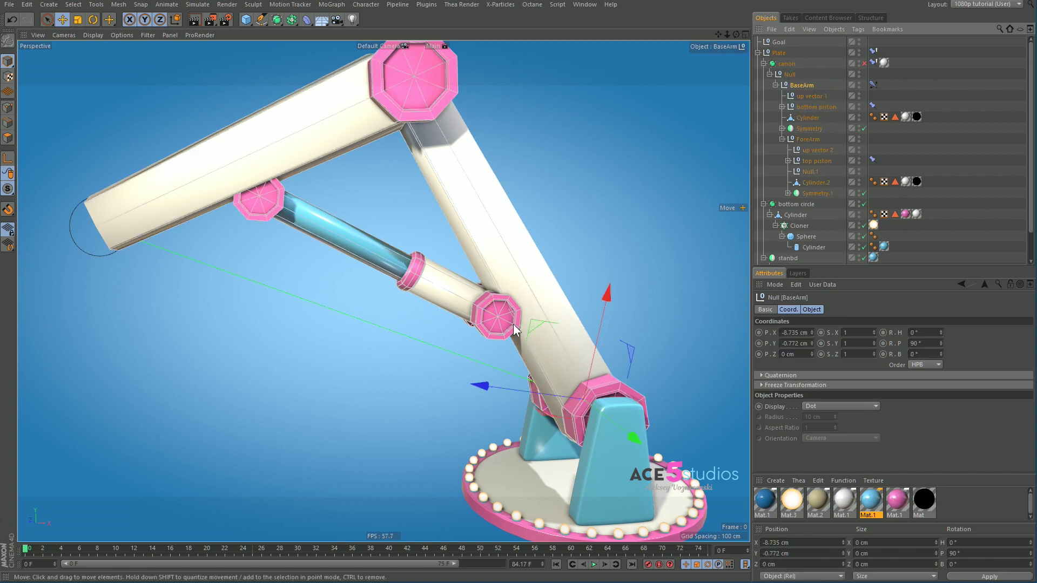
Step: Try extending the arm by moving the Goal null, undo that move, and move Goal inward to about X -276 cm, Y 210 cm
{"action": "left_click", "coordinate": [641, 164]}
{"action": "scroll", "coordinate": [151, 181], "scroll_direction": "down", "scroll_amount": 2}
{"action": "left_click", "coordinate": [91, 226]}
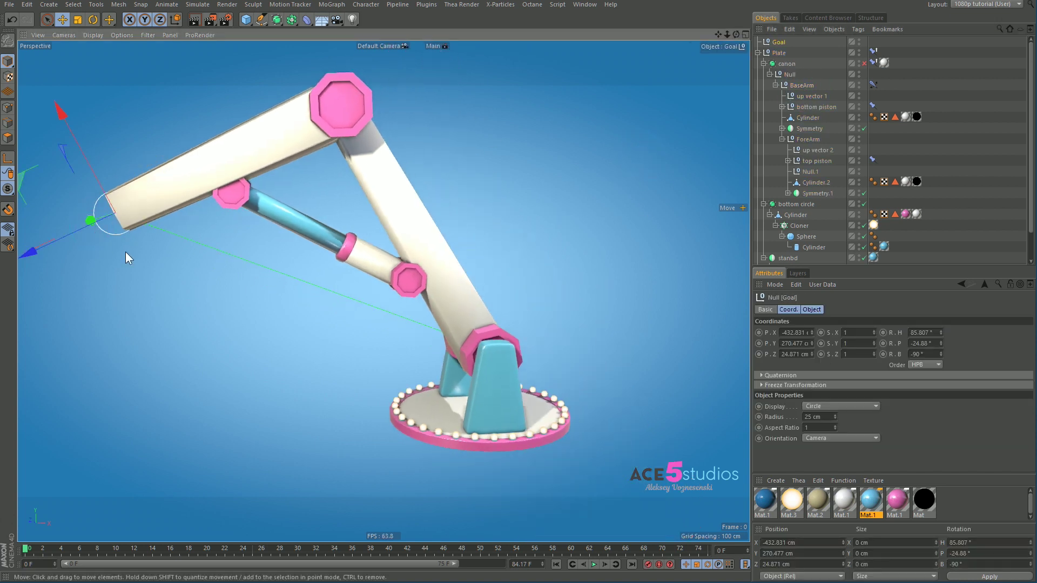
{"action": "left_click_drag", "start_coordinate": [145, 282], "coordinate": [85, 203]}
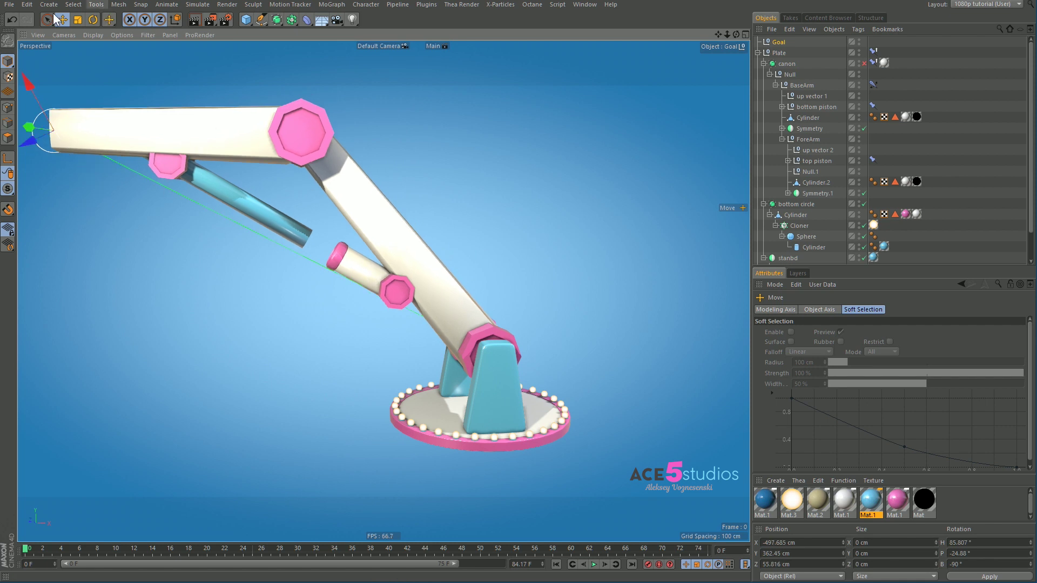
{"action": "left_click", "coordinate": [10, 19]}
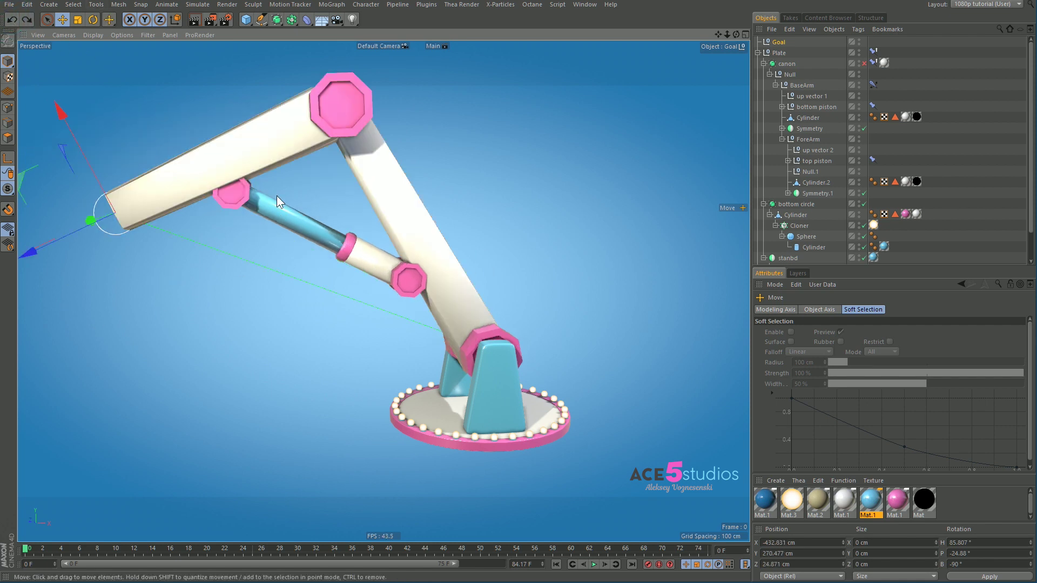
{"action": "left_click_drag", "start_coordinate": [102, 267], "coordinate": [247, 288]}
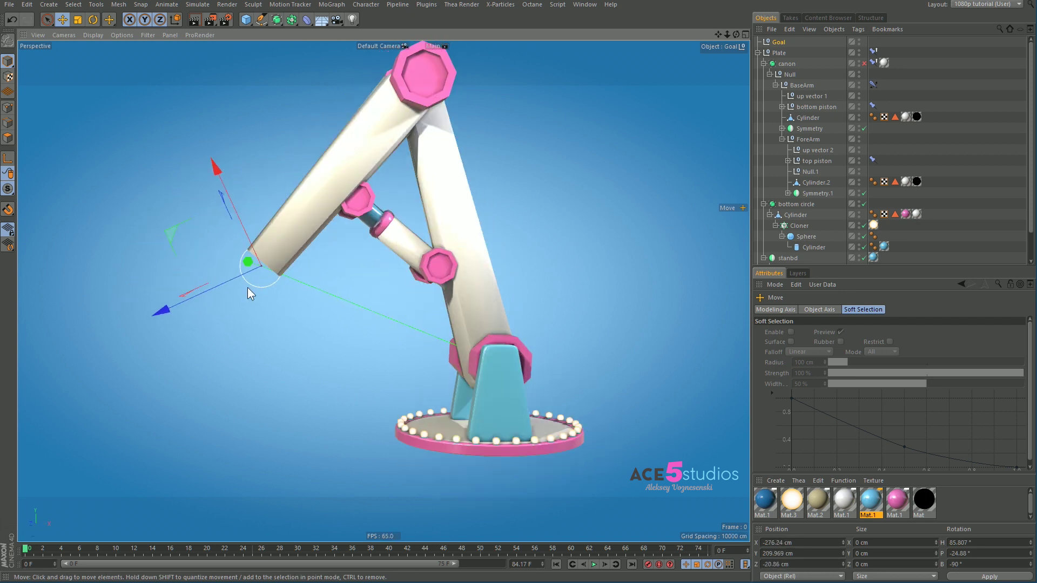
Step: Extend the arm by moving Goal outward, and shorten the top piston's Cylinder.1 to about 114.4 cm along Y
{"action": "left_click_drag", "start_coordinate": [165, 234], "coordinate": [19, 174]}
{"action": "middle_click_drag", "start_coordinate": [318, 241], "coordinate": [341, 276], "text": "alt"}
{"action": "left_click", "coordinate": [347, 271]}
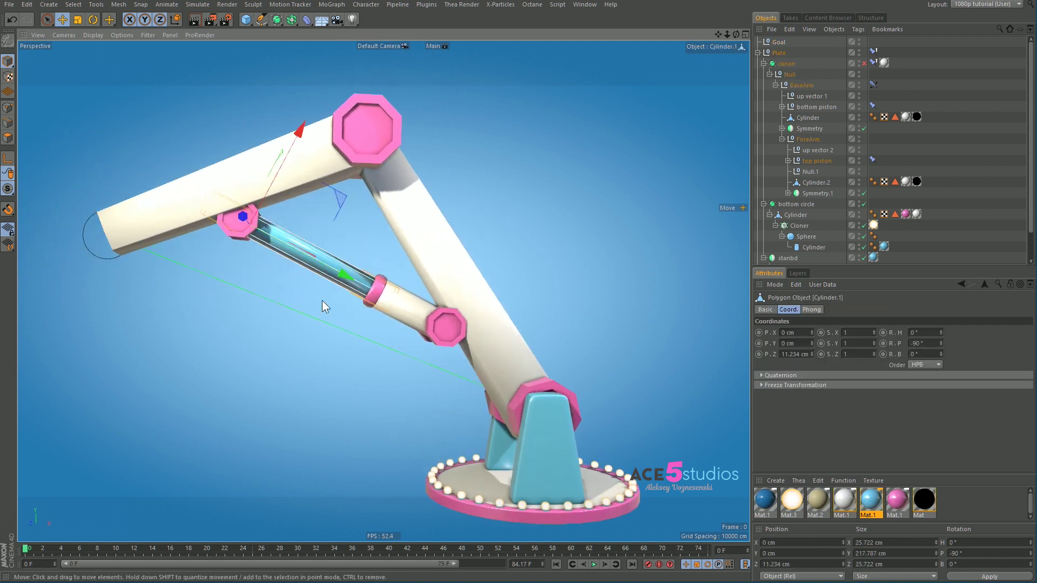
{"action": "left_click_drag", "start_coordinate": [322, 300], "coordinate": [288, 253], "text": "alt"}
{"action": "key", "text": "t"}
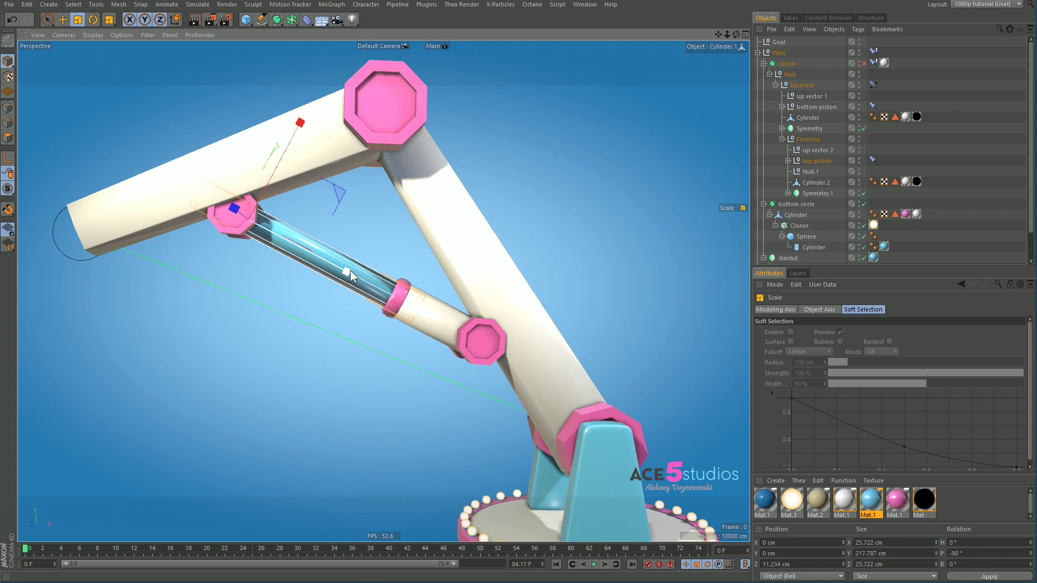
{"action": "left_click_drag", "start_coordinate": [350, 270], "coordinate": [296, 255]}
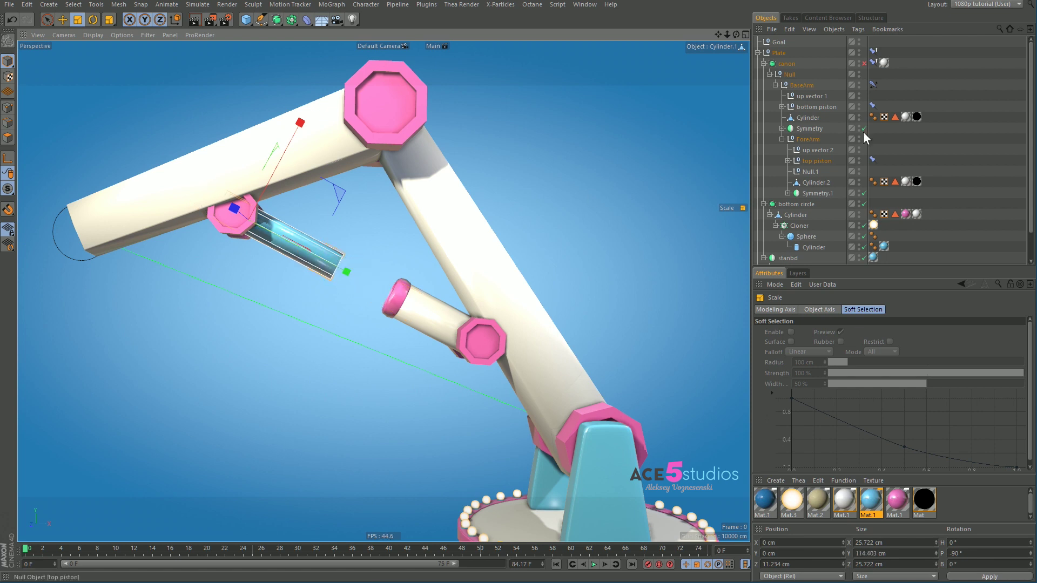
Step: Duplicate Cylinder.1 inside top piston, offset the copy to about Z 80.7 cm and scale it to about 20.9 cm wide and 162.8 cm long
{"action": "left_click", "coordinate": [788, 161]}
{"action": "left_click_drag", "start_coordinate": [824, 170], "coordinate": [822, 177], "text": "ctrl"}
{"action": "key", "text": "e"}
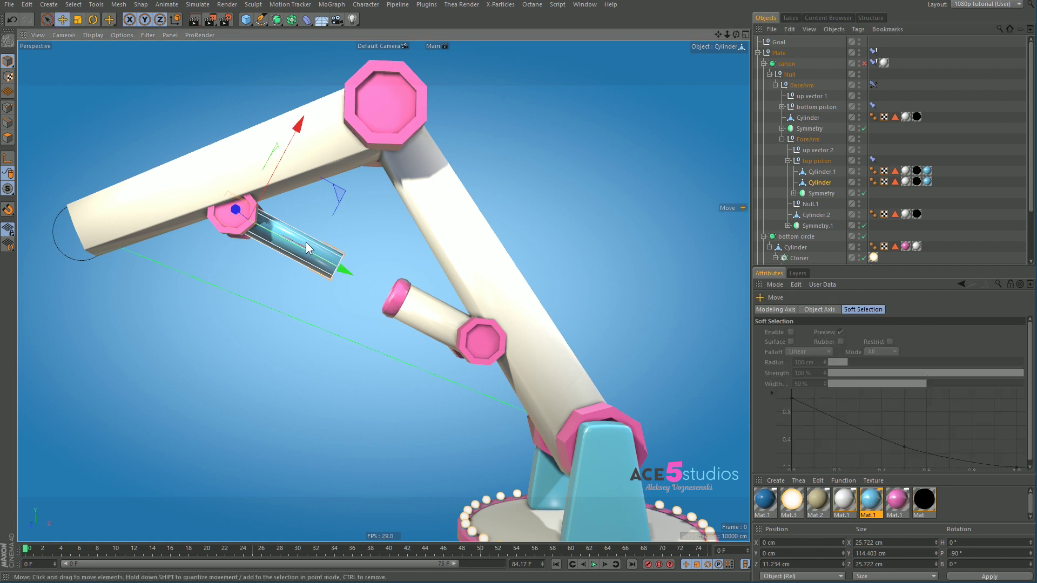
{"action": "left_click_drag", "start_coordinate": [342, 271], "coordinate": [385, 290]}
{"action": "key", "text": "t"}
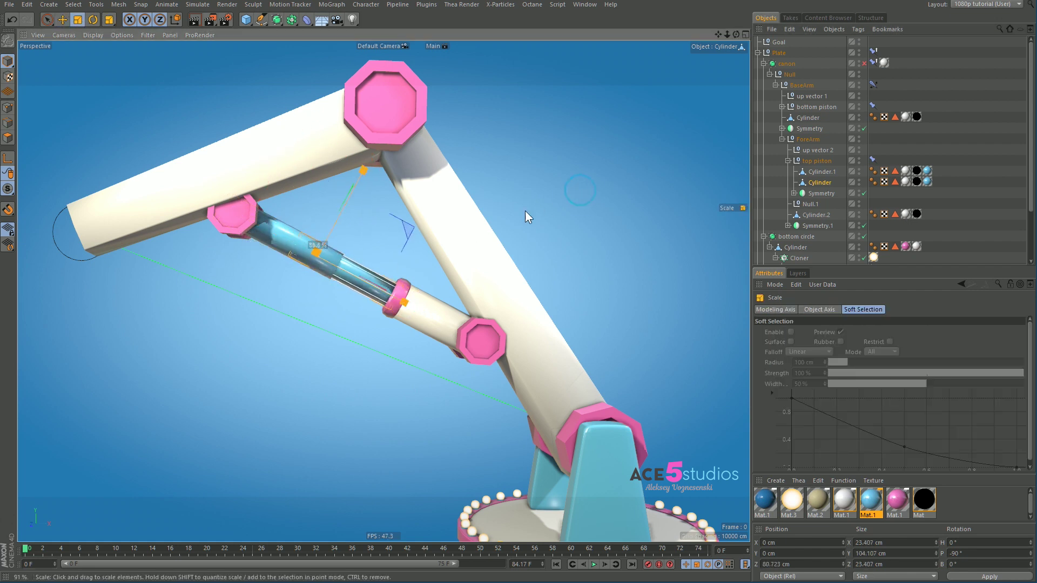
{"action": "left_click_drag", "start_coordinate": [525, 211], "coordinate": [266, 261]}
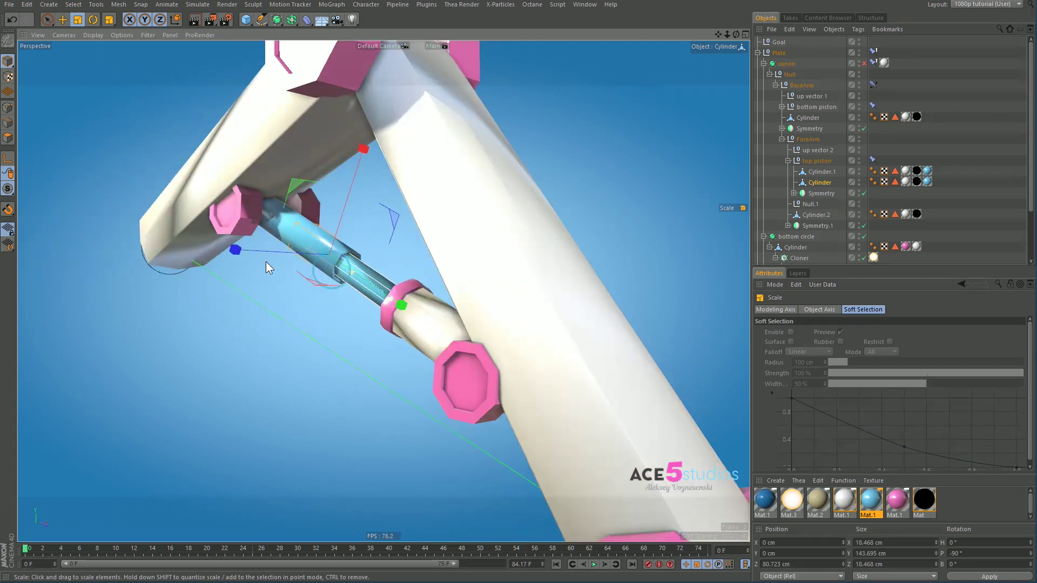
{"action": "left_click_drag", "start_coordinate": [239, 307], "coordinate": [357, 273]}
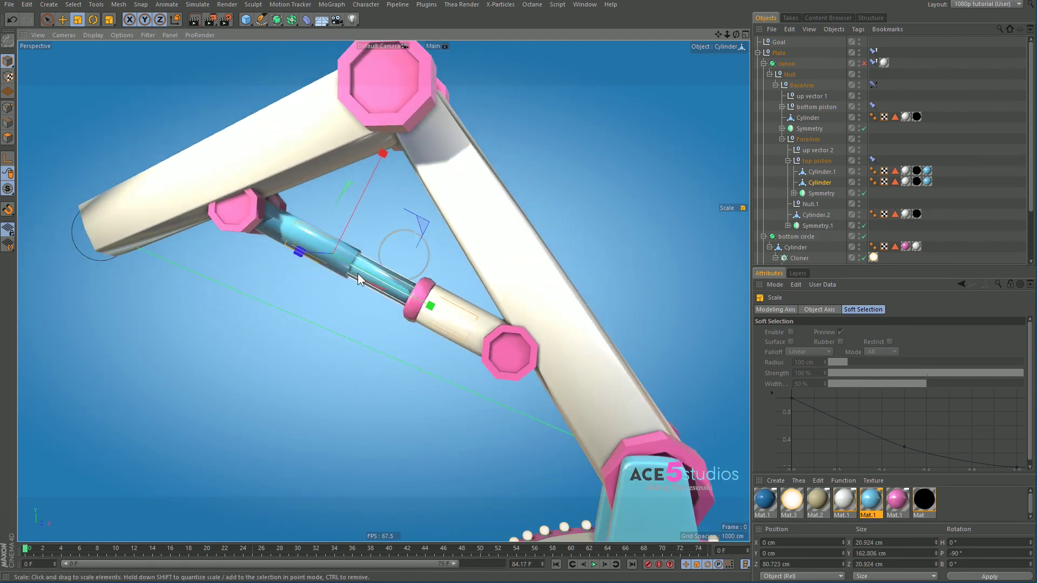
Step: Add a Character Constraint tag to the duplicated middle Cylinder and enable its PSR constraint
{"action": "right_click", "coordinate": [817, 186]}
{"action": "mouse_move", "coordinate": [851, 193]}
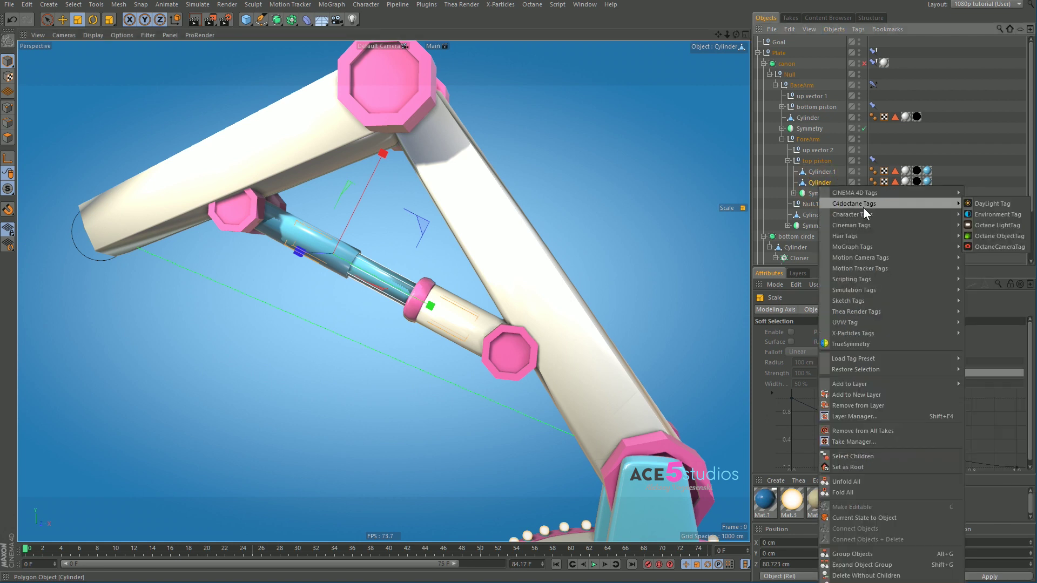
{"action": "mouse_move", "coordinate": [864, 215]}
{"action": "left_click", "coordinate": [999, 236]}
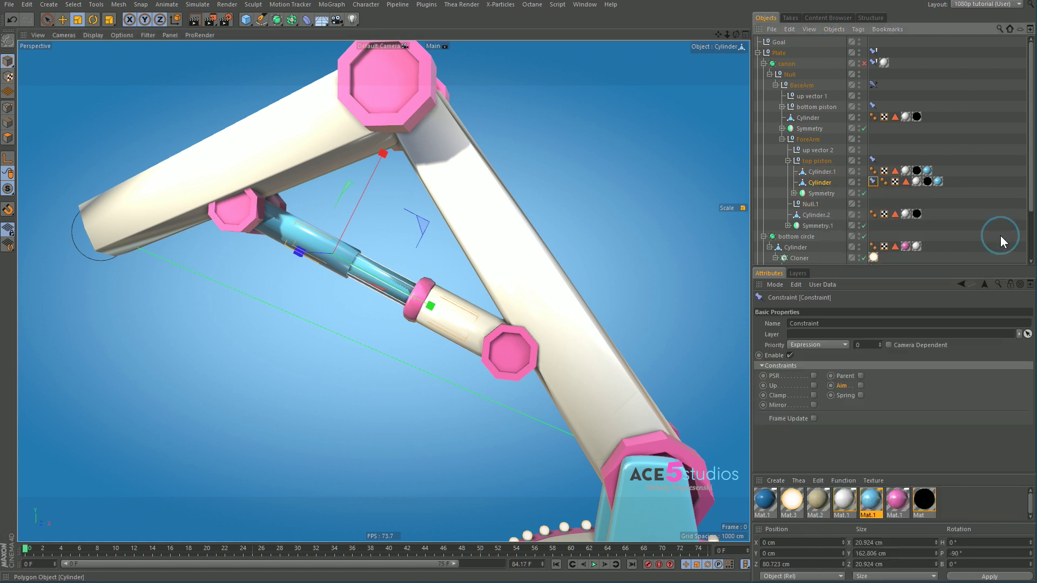
{"action": "left_click", "coordinate": [813, 375]}
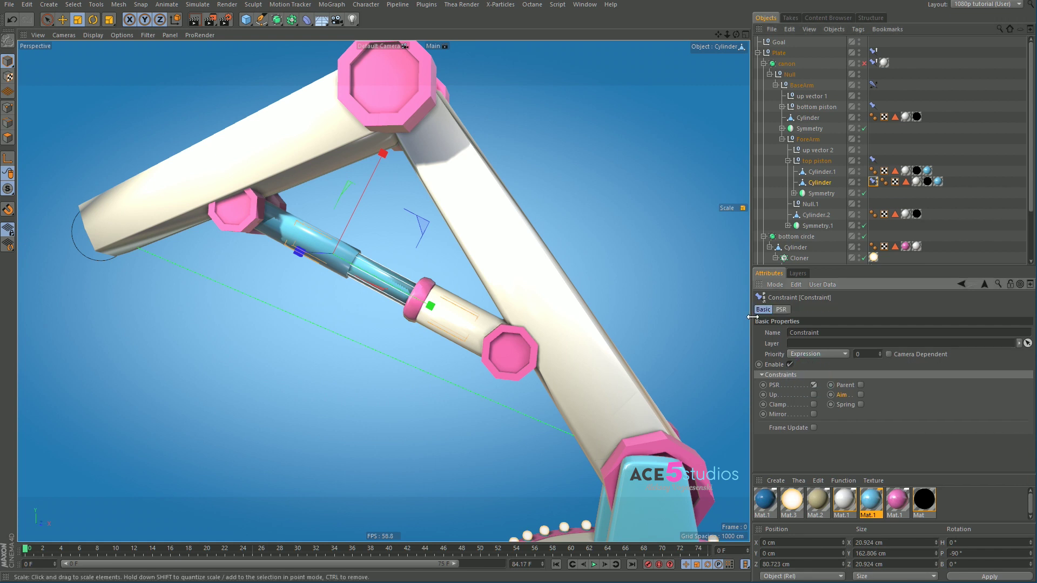
Step: Add a second PSR target and assign top piston and bottom piston as the two targets
{"action": "left_click", "coordinate": [781, 310]}
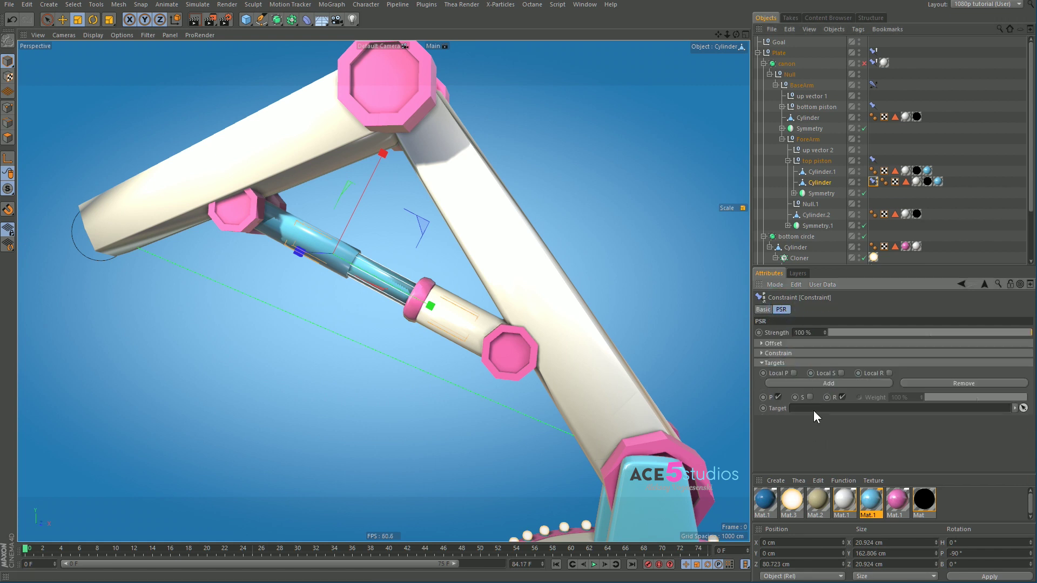
{"action": "left_click", "coordinate": [795, 382]}
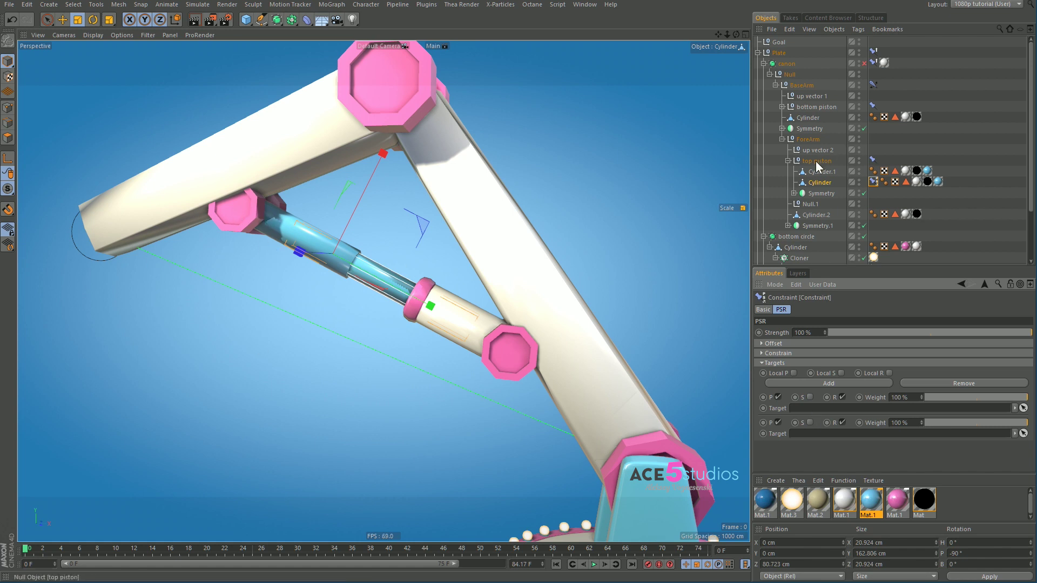
{"action": "left_click_drag", "start_coordinate": [815, 161], "coordinate": [813, 406]}
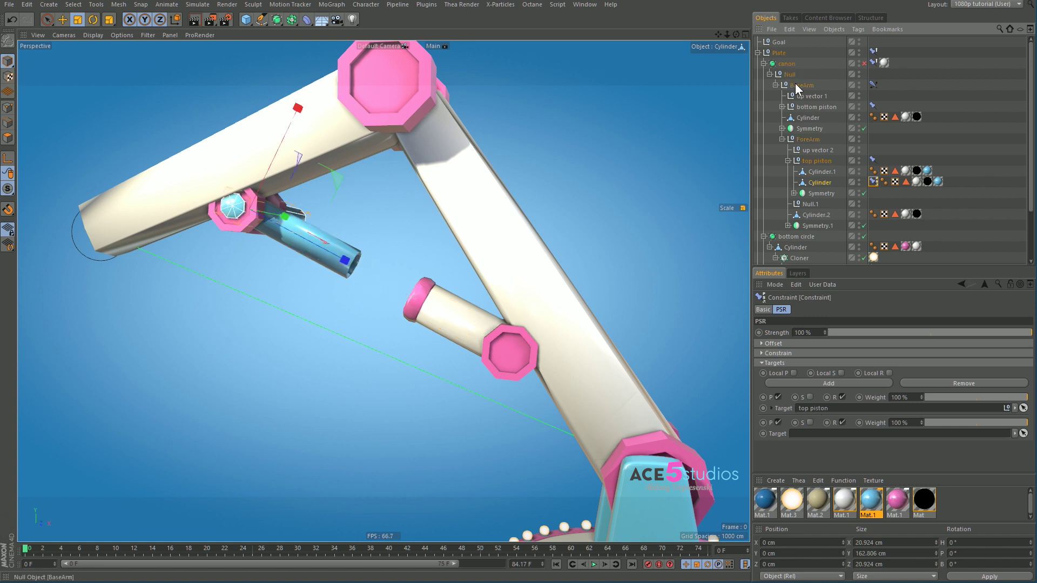
{"action": "left_click_drag", "start_coordinate": [813, 107], "coordinate": [823, 433]}
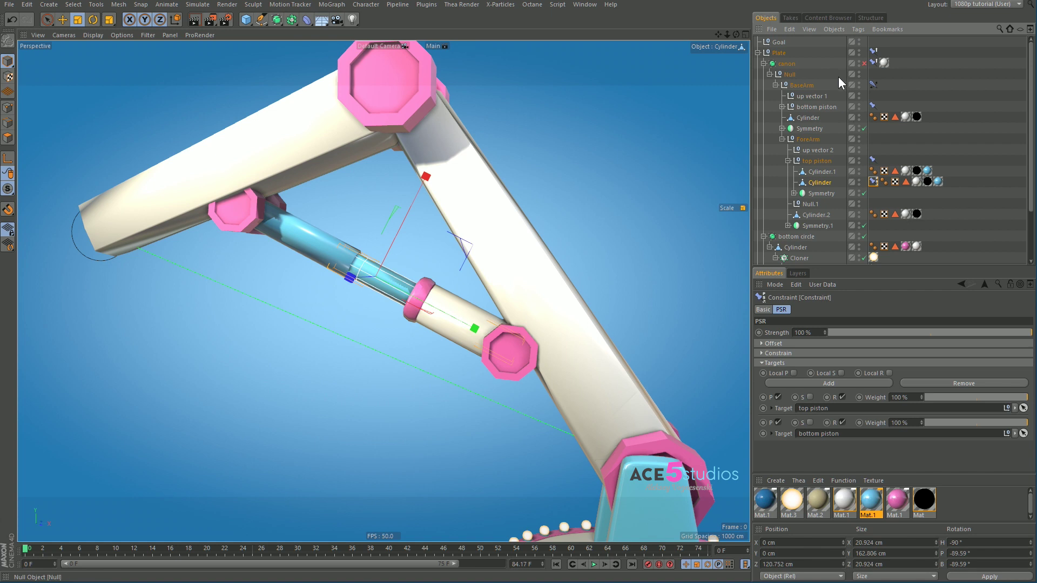
Step: Select the Goal null and move it outward to test how the middle cylinder follows the piston halves
{"action": "left_click", "coordinate": [585, 212]}
{"action": "right_click_drag", "start_coordinate": [204, 276], "coordinate": [179, 282], "text": "alt"}
{"action": "left_click_drag", "start_coordinate": [178, 282], "coordinate": [147, 274], "text": "alt"}
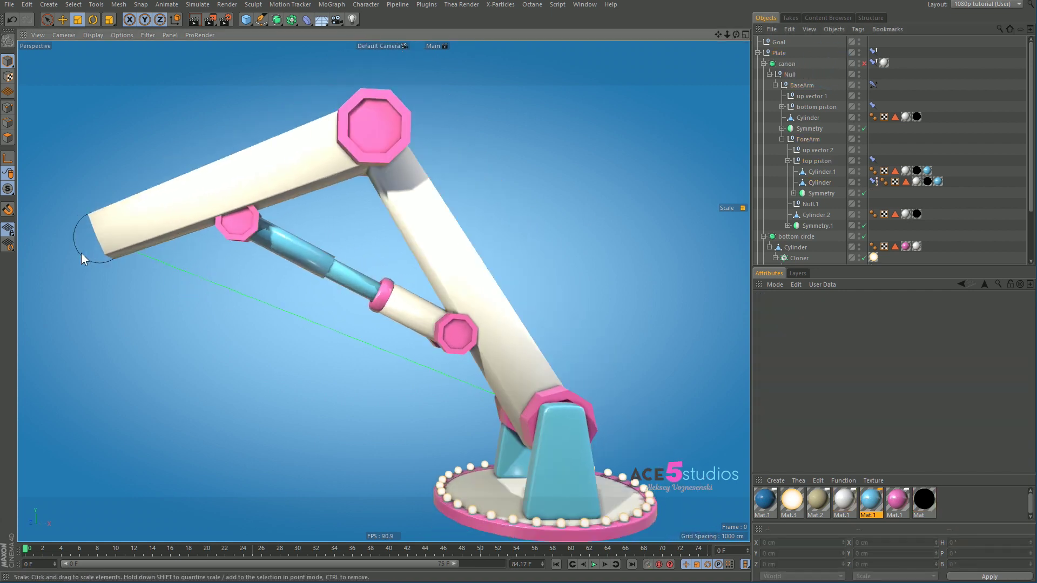
{"action": "left_click", "coordinate": [81, 253]}
{"action": "key", "text": "e"}
{"action": "left_click_drag", "start_coordinate": [200, 358], "coordinate": [169, 318]}
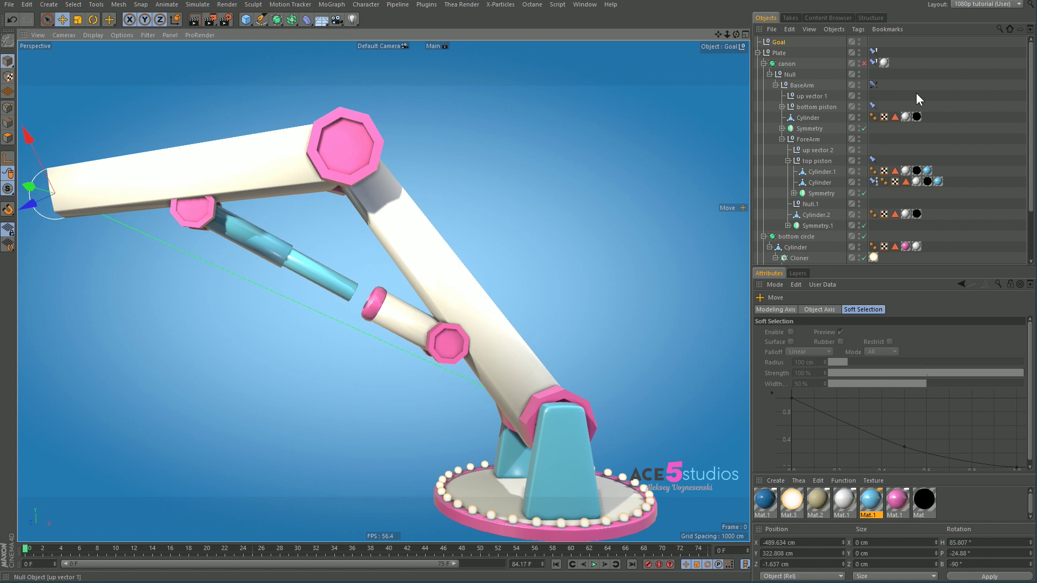
Step: Move the constrained Cylinder out of top piston to directly under Plate, and move Goal to about X -412.8 cm, Y 315.5 cm
{"action": "left_click", "coordinate": [826, 180]}
{"action": "left_click_drag", "start_coordinate": [818, 182], "coordinate": [784, 58]}
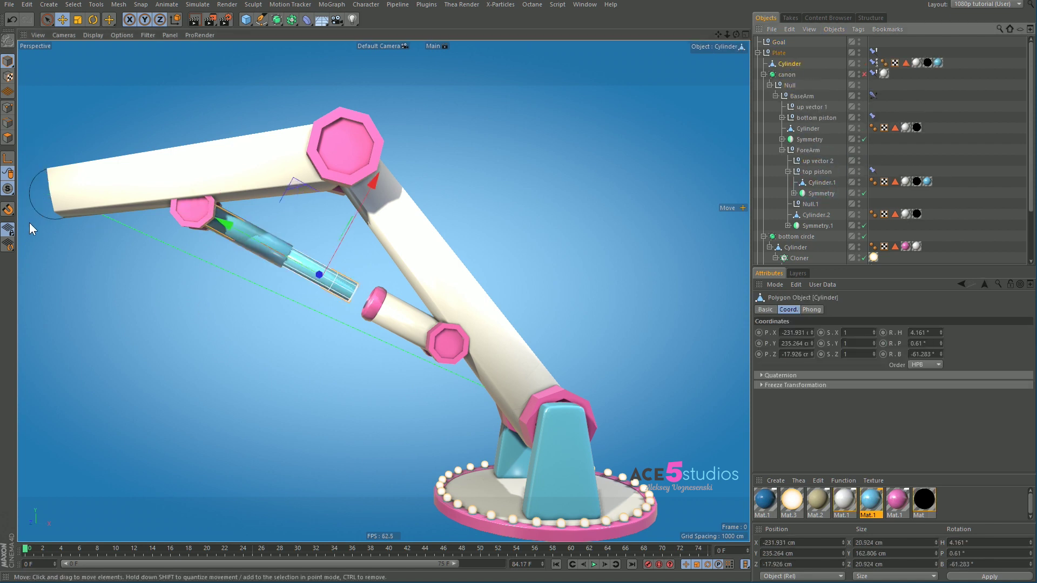
{"action": "left_click_drag", "start_coordinate": [34, 211], "coordinate": [147, 280]}
Step: Collapse the canon hierarchy, make Goal a child of Plate, and move it outward to about X -480.9 cm, Y 358.7 cm
{"action": "left_click", "coordinate": [761, 75]}
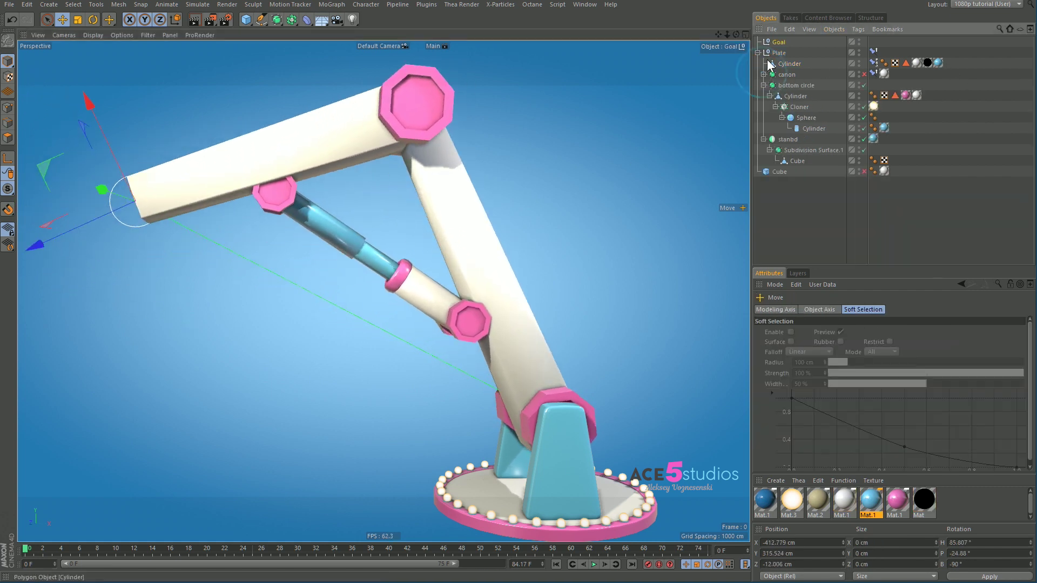
{"action": "left_click_drag", "start_coordinate": [780, 43], "coordinate": [786, 78]}
{"action": "left_click_drag", "start_coordinate": [139, 294], "coordinate": [70, 238]}
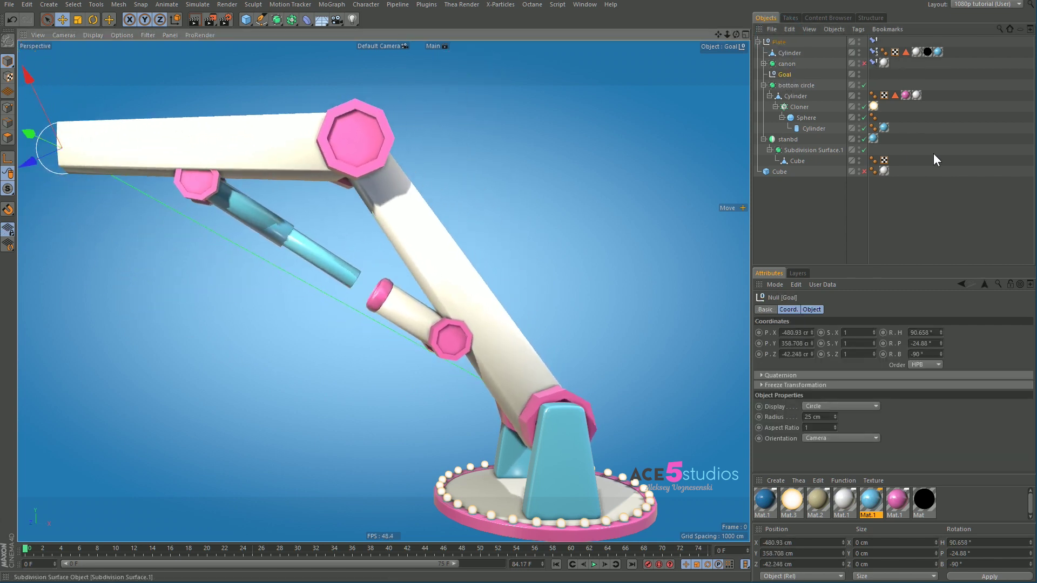
Step: Move the constrained Cylinder out of Plate to the hierarchy's root, and move Goal inward to about X -431.6 cm, Y 330.6 cm
{"action": "left_click", "coordinate": [306, 244]}
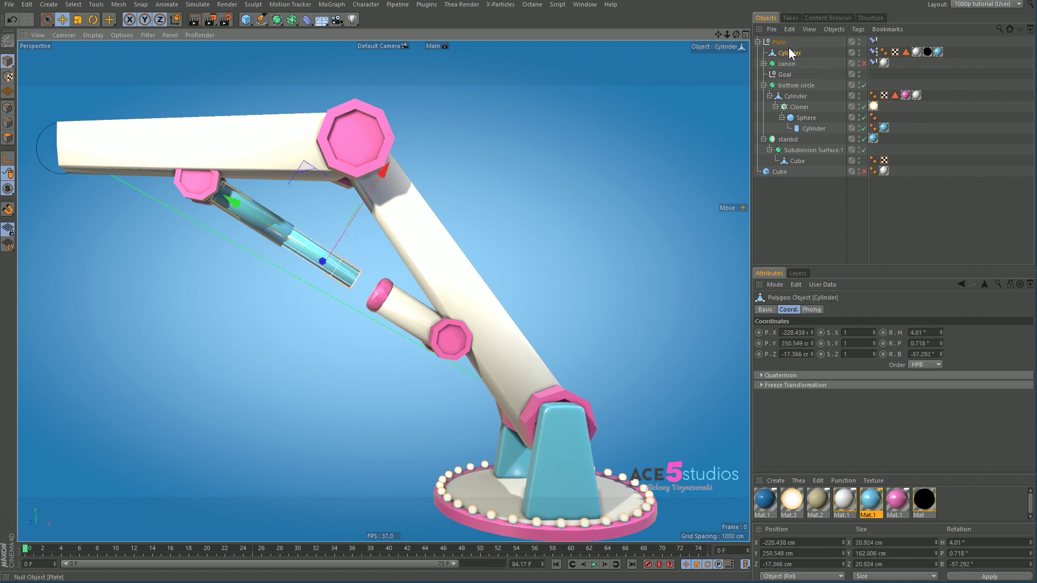
{"action": "left_click", "coordinate": [873, 52]}
{"action": "left_click_drag", "start_coordinate": [775, 52], "coordinate": [780, 37]}
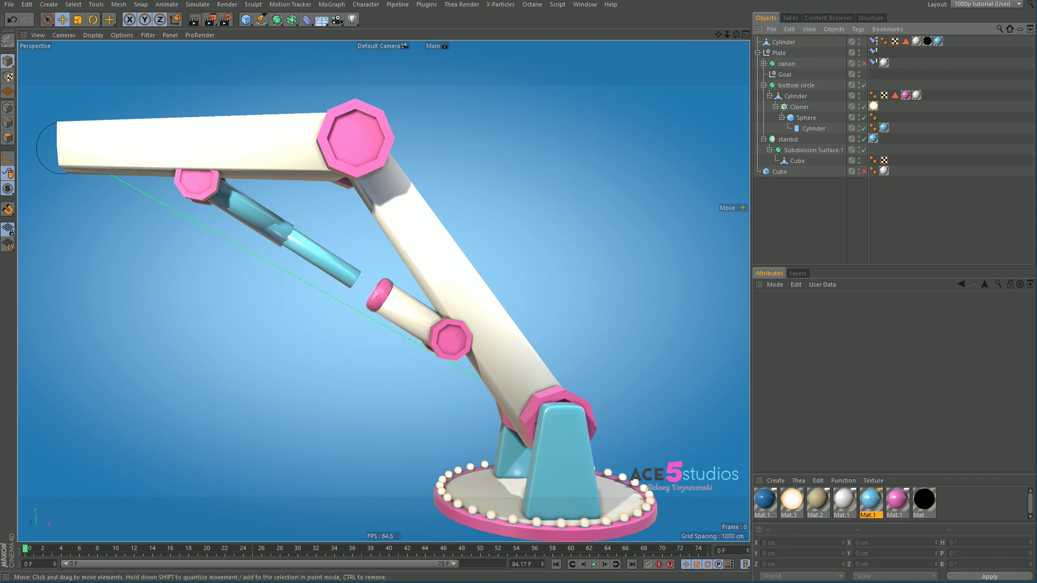
{"action": "left_click", "coordinate": [36, 172]}
{"action": "left_click_drag", "start_coordinate": [128, 239], "coordinate": [169, 263]}
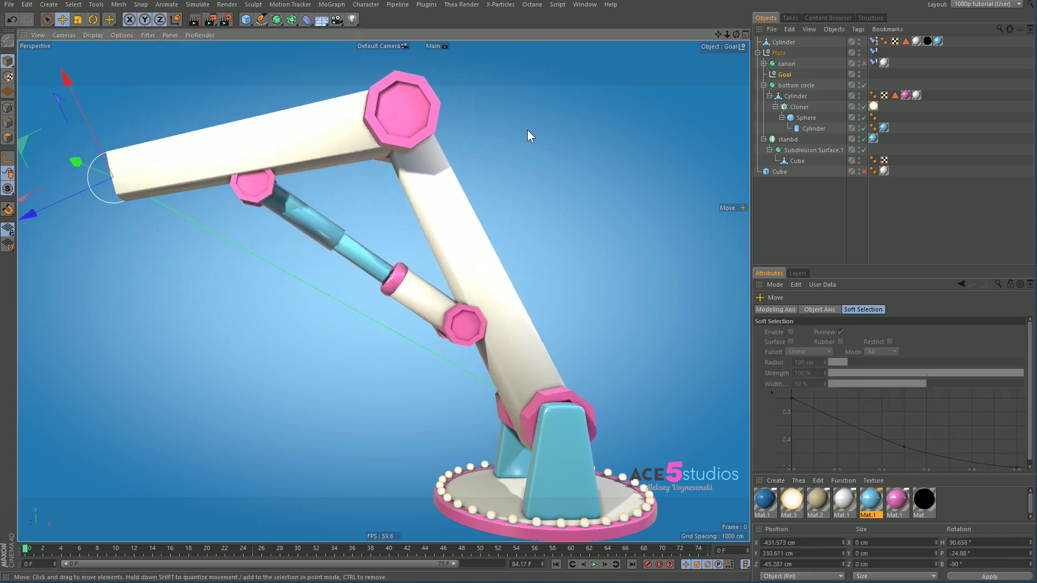
Step: Replace the PSR targets with the bottom and top pistons' Cylinder.1 meshes, and move Goal inward to about X -374.2 cm, Y 314 cm
{"action": "left_click", "coordinate": [873, 41]}
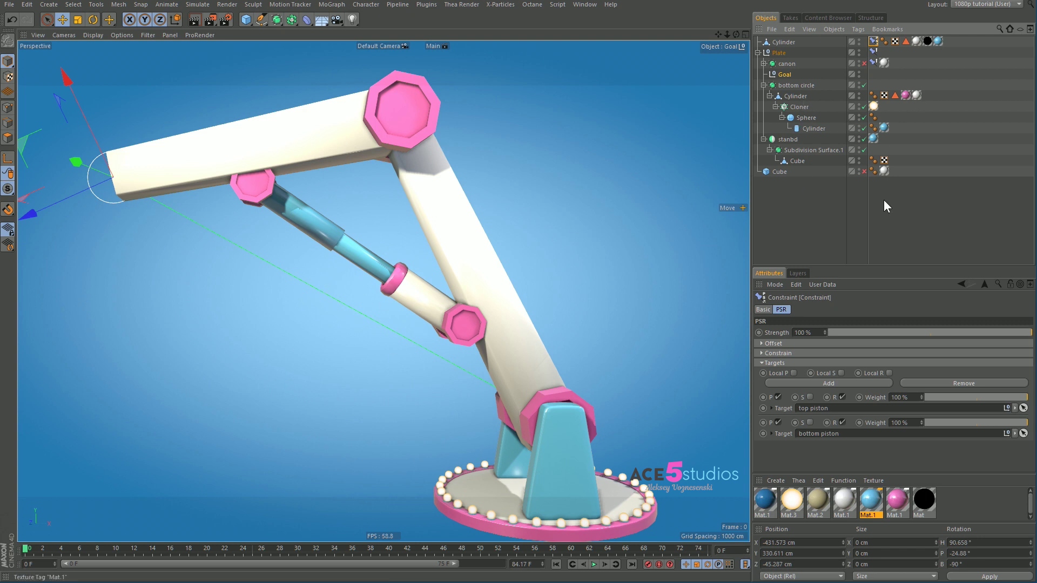
{"action": "left_click", "coordinate": [1023, 408]}
{"action": "left_click", "coordinate": [416, 295]}
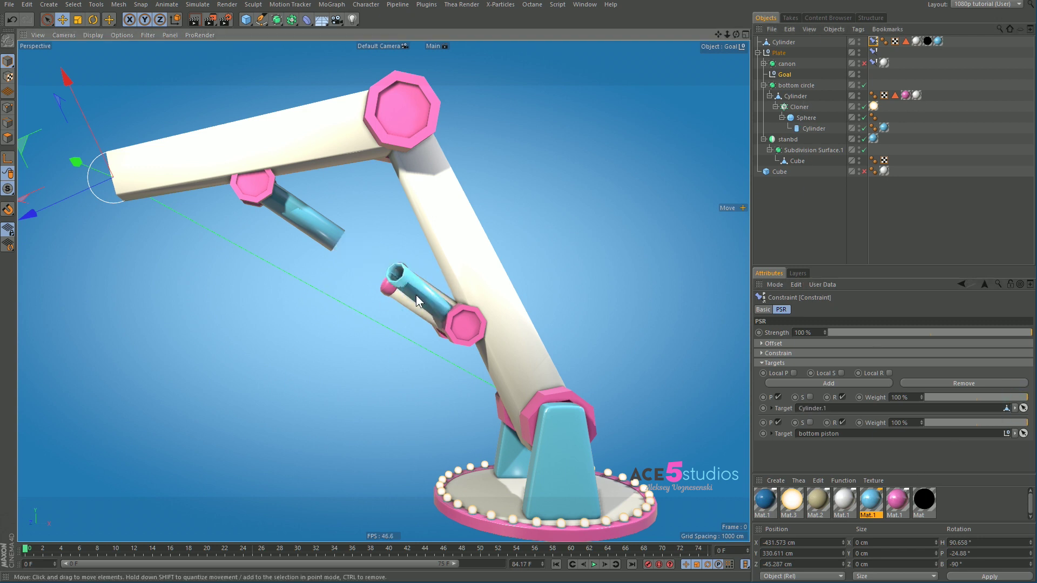
{"action": "left_click", "coordinate": [1023, 433]}
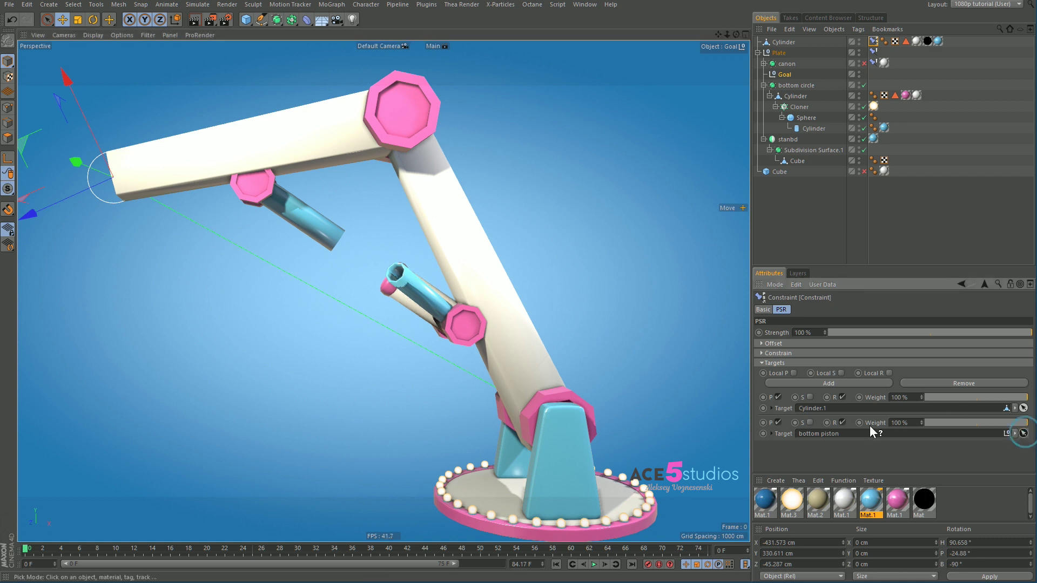
{"action": "left_click", "coordinate": [307, 222]}
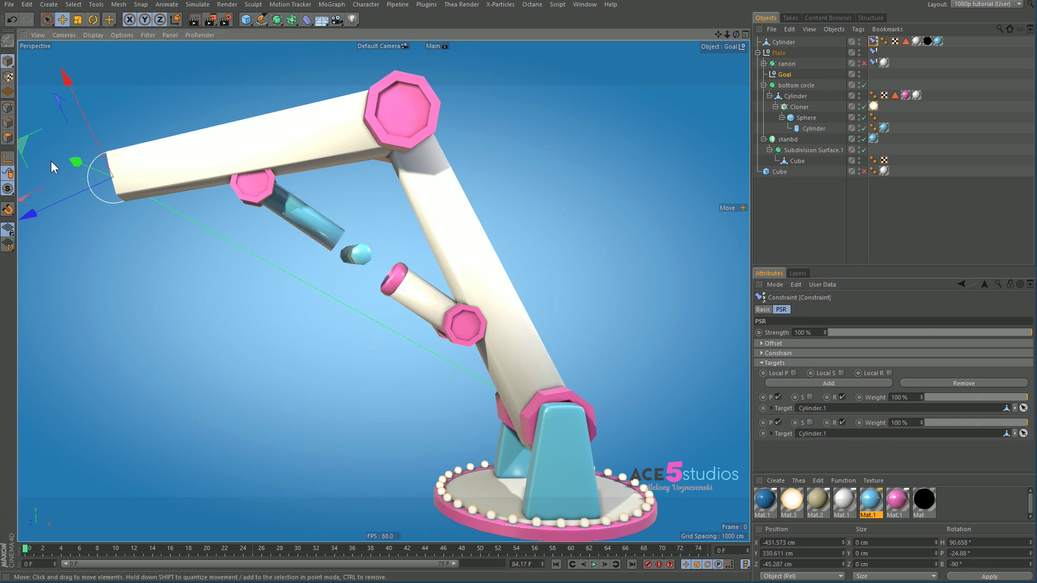
{"action": "left_click_drag", "start_coordinate": [25, 149], "coordinate": [97, 171]}
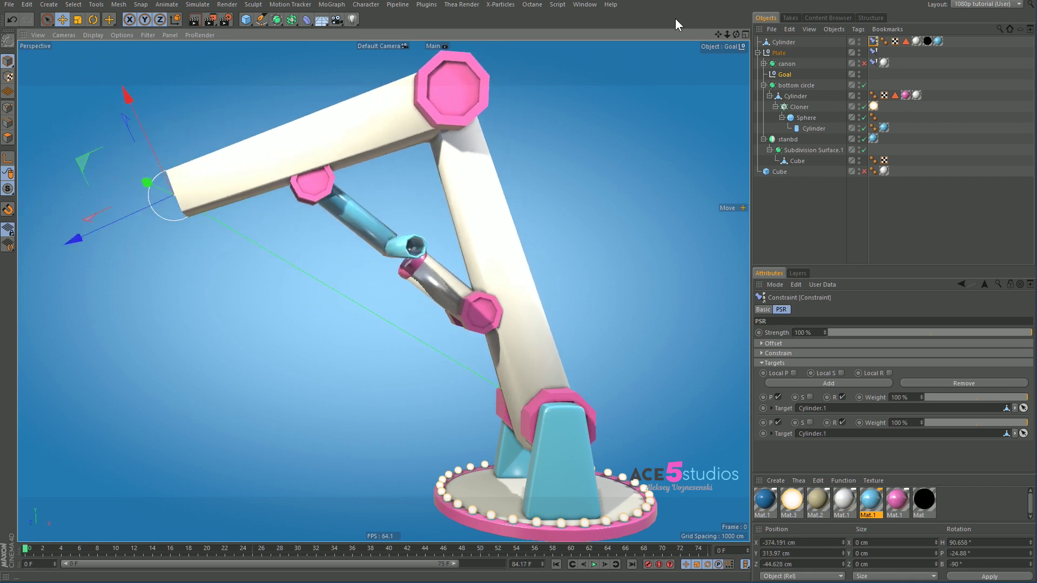
Step: Move the constrained Cylinder to the end of the object hierarchy below Cube, and move Goal to about X -390.4 cm, Y 318.7 cm
{"action": "left_click", "coordinate": [786, 42]}
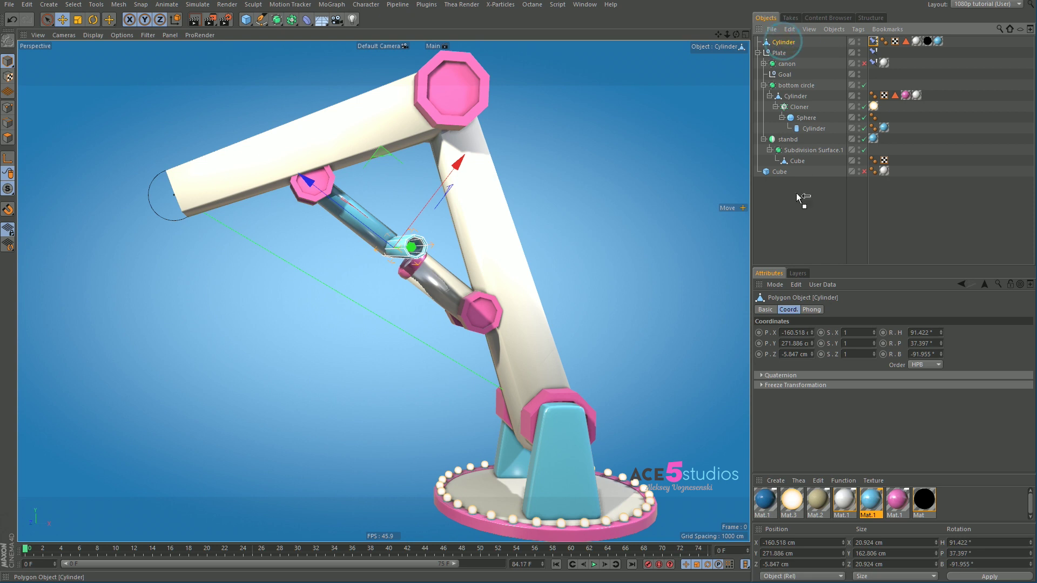
{"action": "left_click_drag", "start_coordinate": [795, 193], "coordinate": [795, 183]}
{"action": "left_click", "coordinate": [160, 215]}
{"action": "left_click_drag", "start_coordinate": [171, 238], "coordinate": [147, 225]}
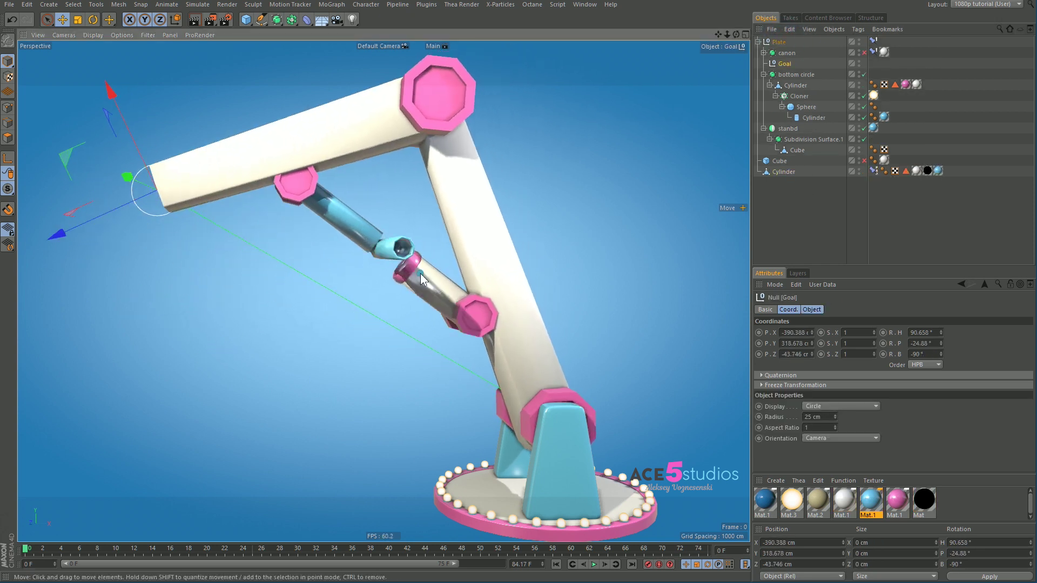
Step: Clear both Cylinder.1 targets from the PSR constraint on the root-level Cylinder
{"action": "left_click_drag", "start_coordinate": [420, 273], "coordinate": [491, 244], "text": "alt"}
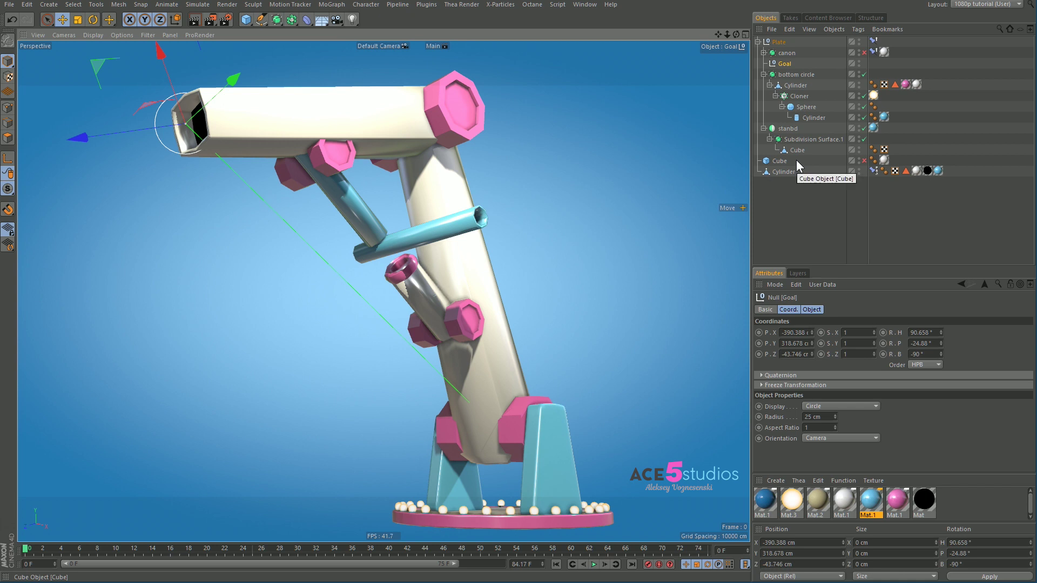
{"action": "left_click", "coordinate": [782, 172]}
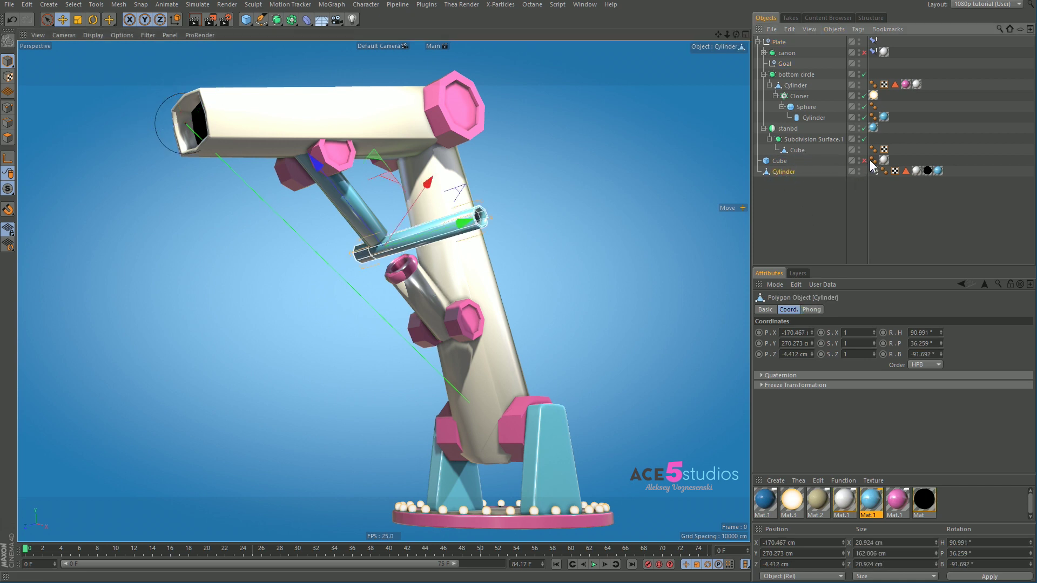
{"action": "left_click", "coordinate": [872, 171]}
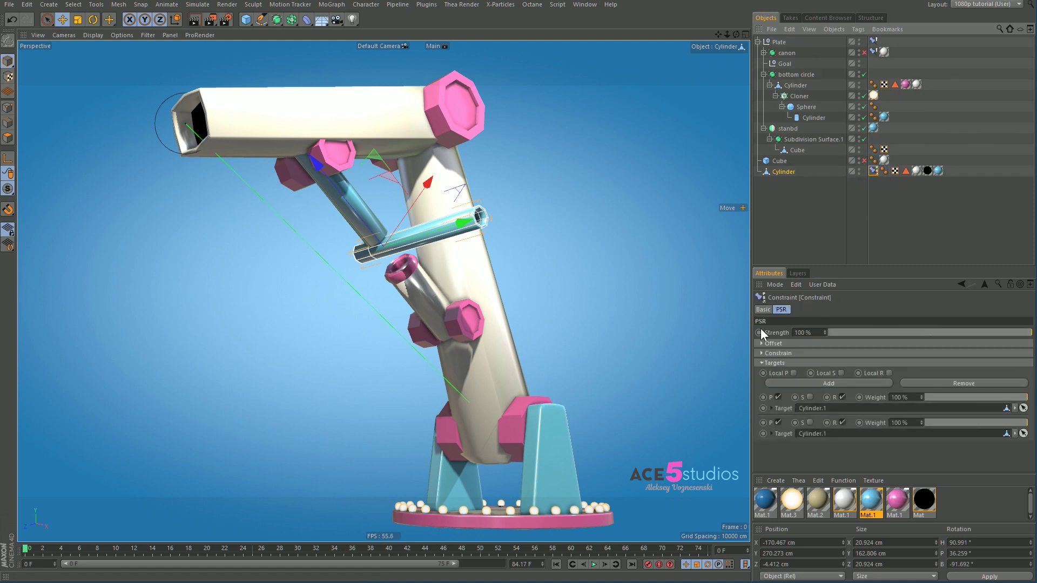
{"action": "left_click", "coordinate": [763, 310]}
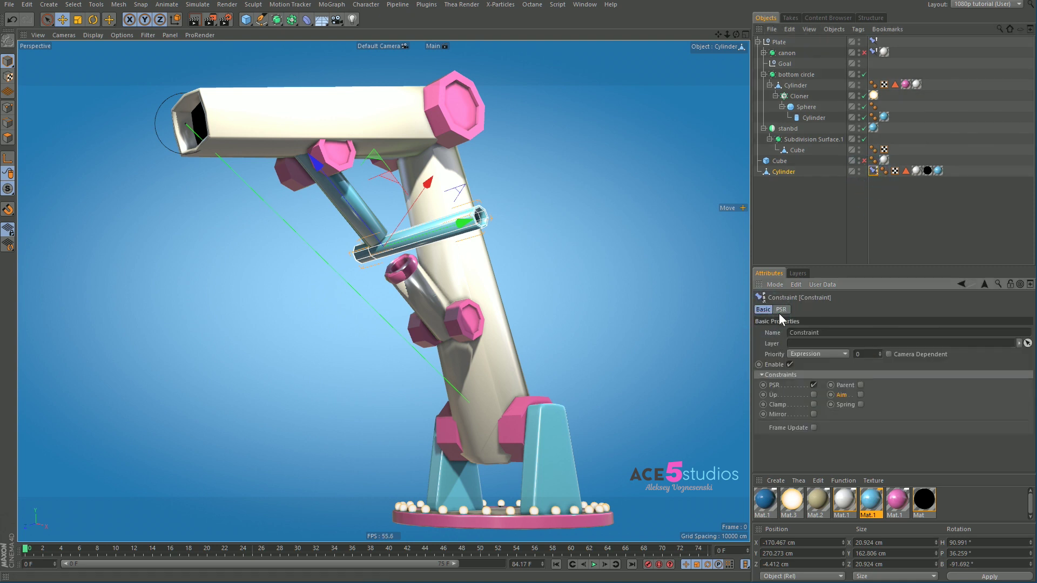
{"action": "left_click", "coordinate": [780, 309]}
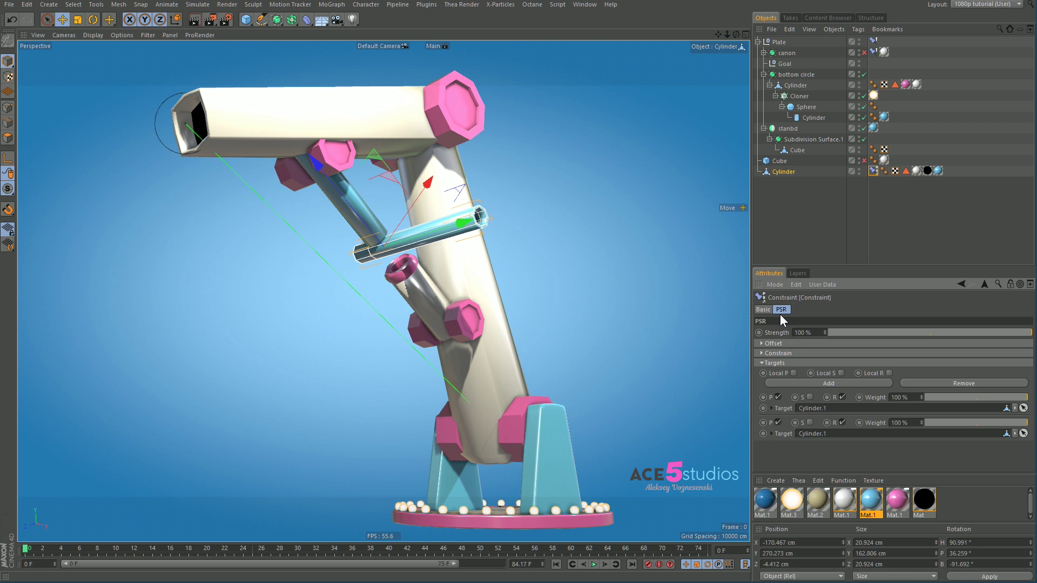
{"action": "left_click", "coordinate": [1014, 409]}
{"action": "left_click", "coordinate": [1023, 421]}
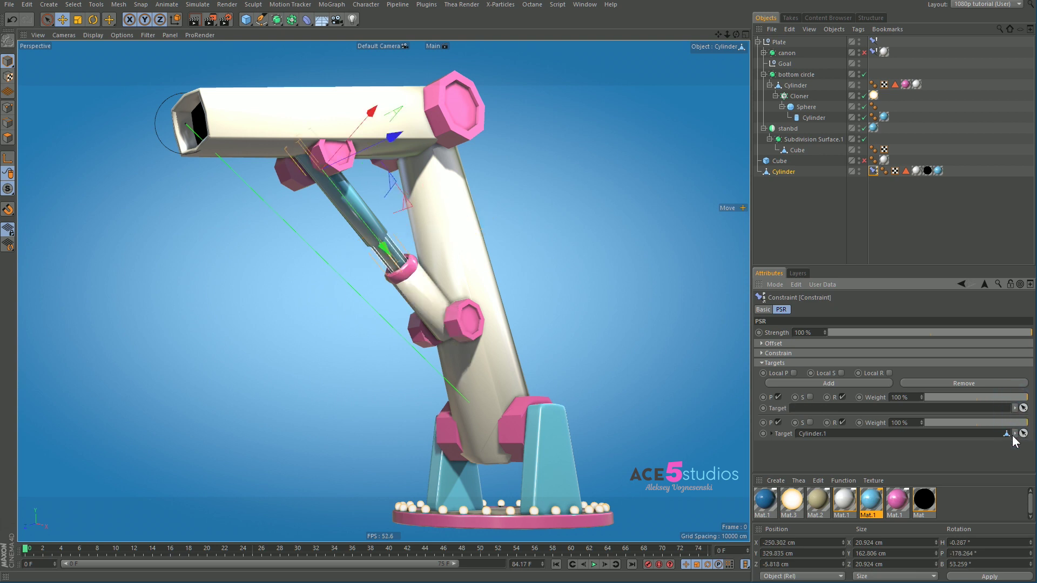
{"action": "left_click", "coordinate": [1023, 434]}
{"action": "left_click", "coordinate": [1023, 445]}
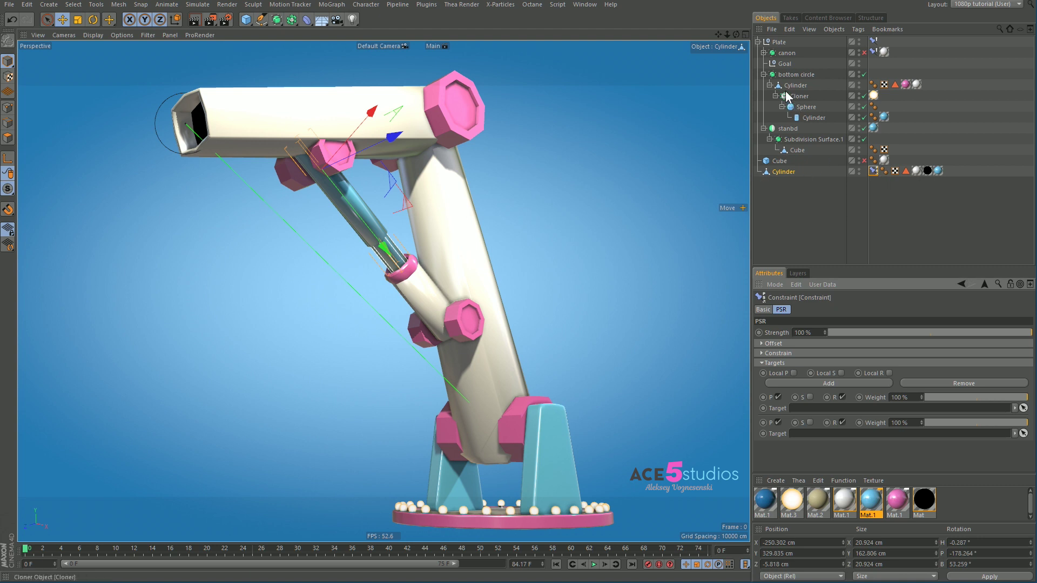
Step: Set top piston as the Cylinder's first PSR target, and move Goal to about X -390.2 cm, Y 285.1 cm
{"action": "left_click", "coordinate": [763, 52]}
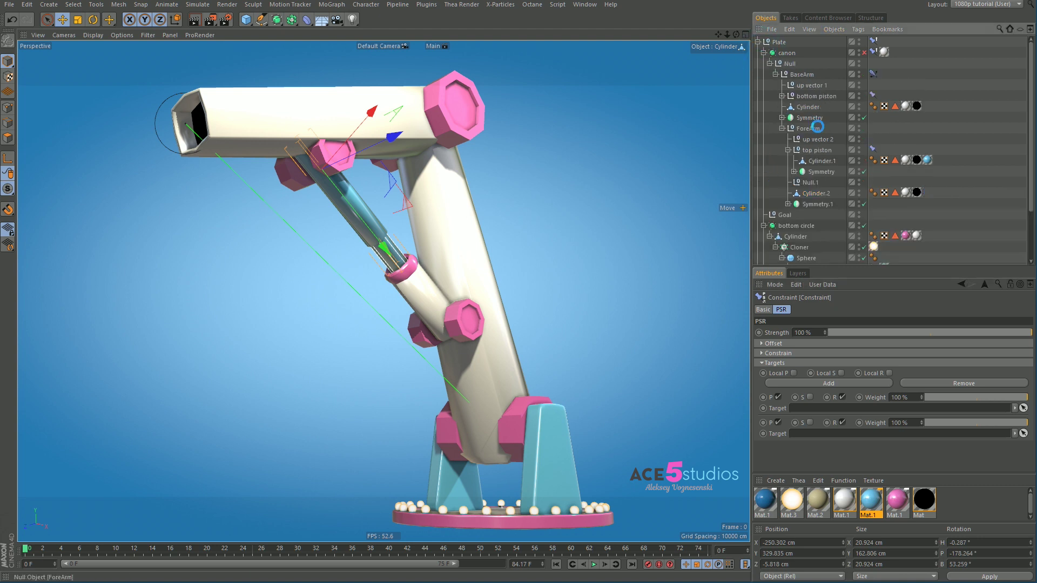
{"action": "left_click_drag", "start_coordinate": [808, 129], "coordinate": [831, 409]}
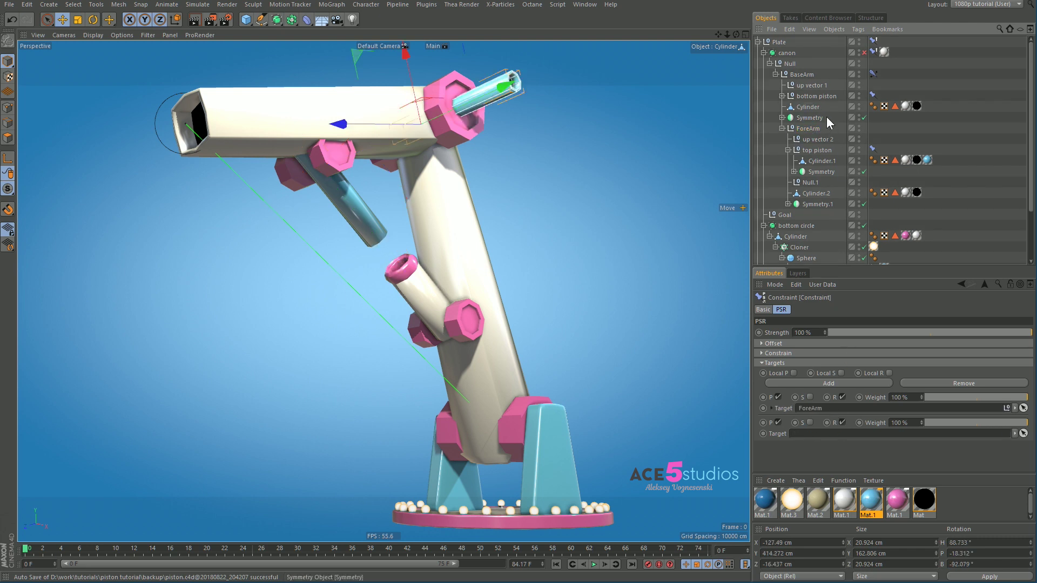
{"action": "left_click_drag", "start_coordinate": [819, 160], "coordinate": [825, 407]}
{"action": "left_click_drag", "start_coordinate": [153, 137], "coordinate": [178, 186]}
{"action": "left_click_drag", "start_coordinate": [335, 158], "coordinate": [582, 184], "text": "alt"}
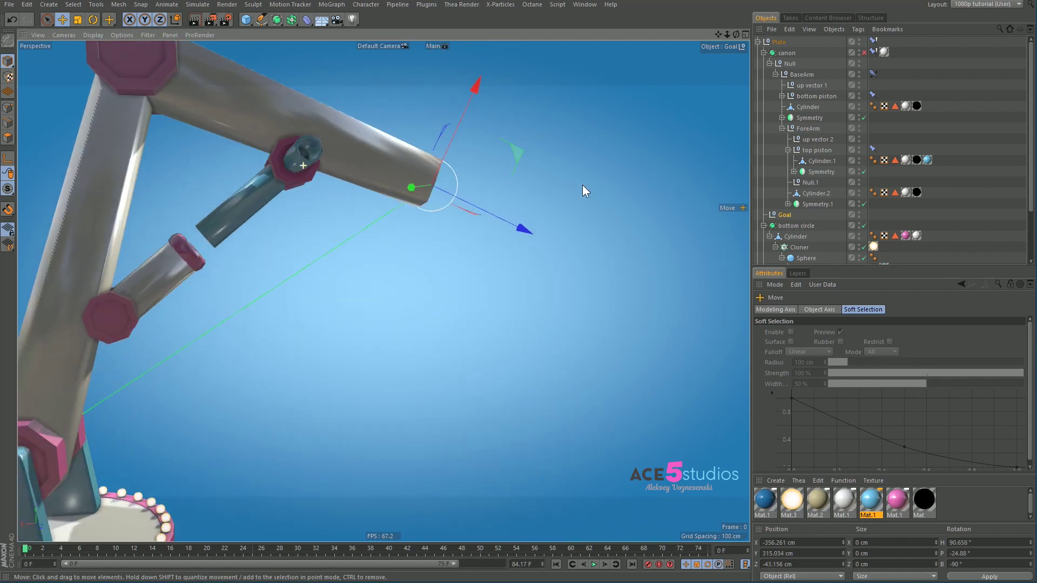
{"action": "left_click_drag", "start_coordinate": [429, 212], "coordinate": [448, 270]}
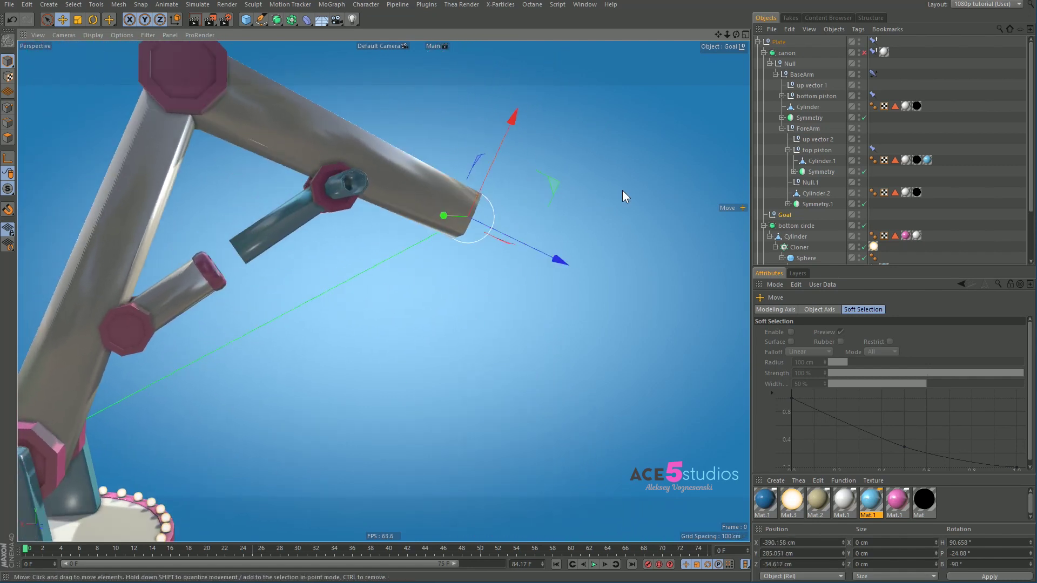
Step: Set bottom piston as the Cylinder's second PSR target, and move Goal outward to about X -415.2 cm, Y 270.3 cm
{"action": "scroll", "coordinate": [830, 200], "scroll_direction": "down", "scroll_amount": 3}
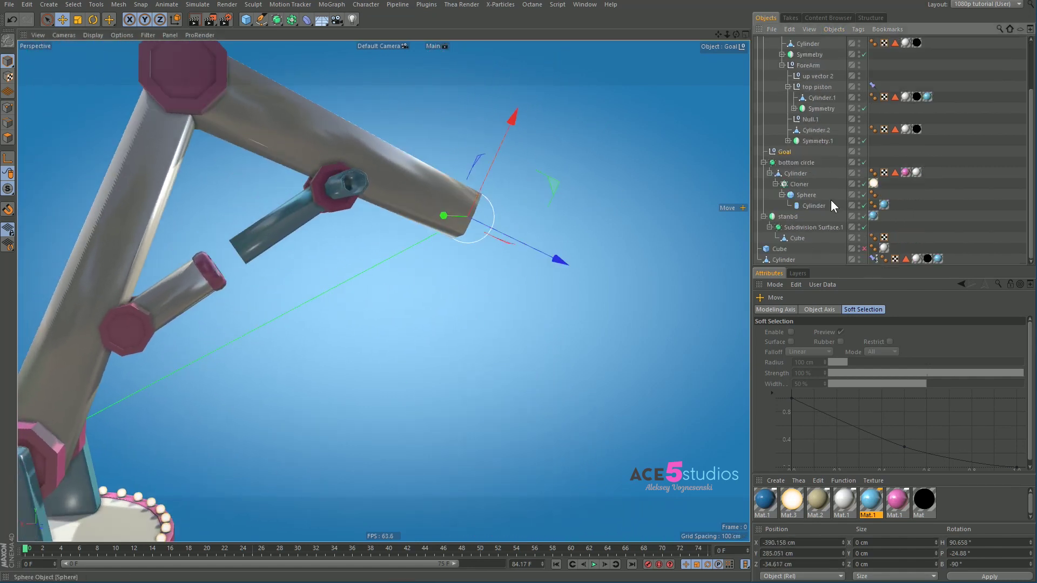
{"action": "left_click", "coordinate": [874, 259]}
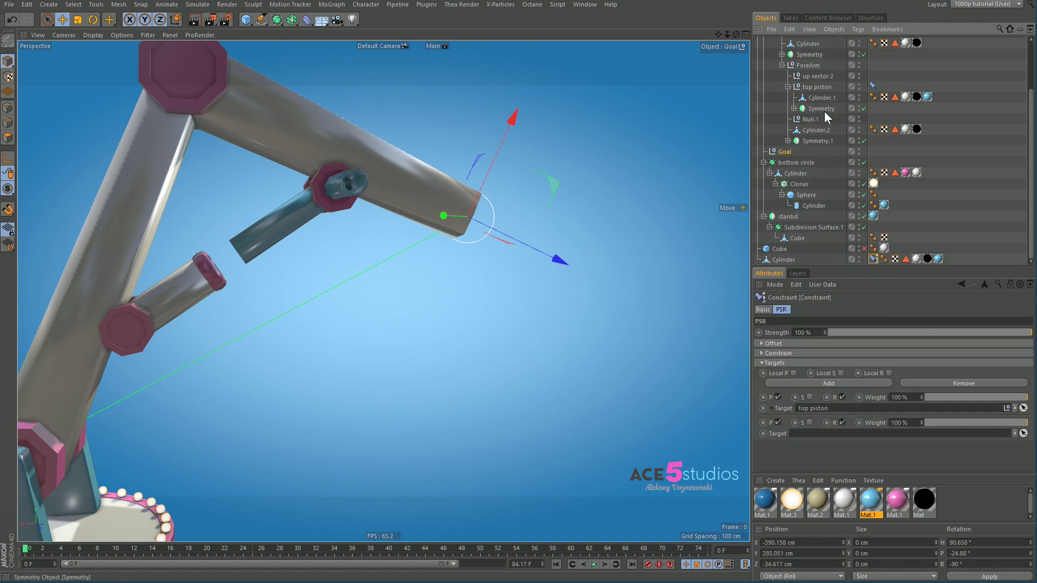
{"action": "scroll", "coordinate": [824, 112], "scroll_direction": "up", "scroll_amount": 3}
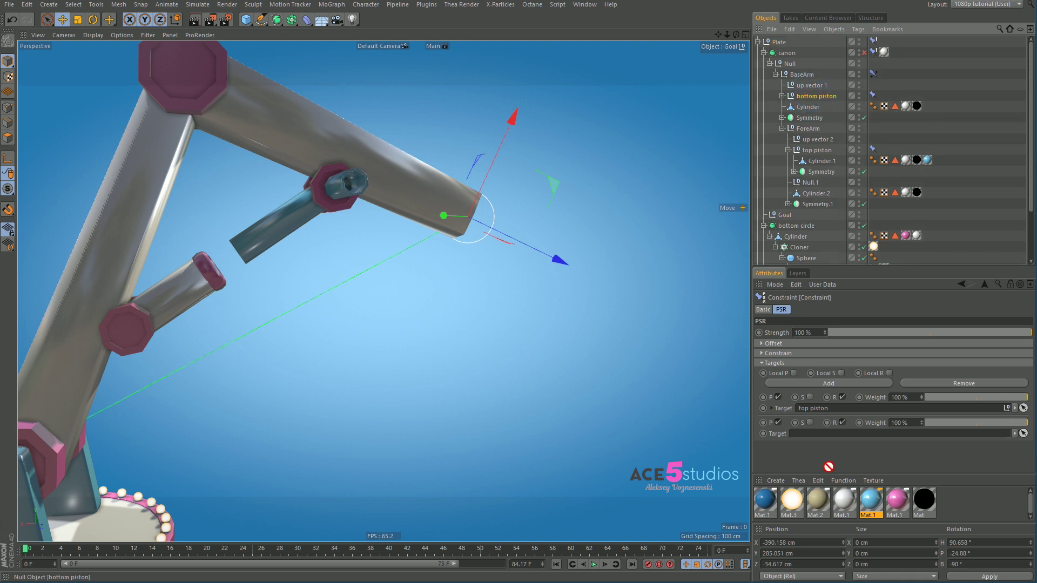
{"action": "left_click_drag", "start_coordinate": [828, 466], "coordinate": [836, 433]}
{"action": "left_click_drag", "start_coordinate": [387, 206], "coordinate": [450, 300]}
Step: Disable rotation for both the top piston and bottom piston targets in the Cylinder's PSR constraint
{"action": "left_click", "coordinate": [811, 150]}
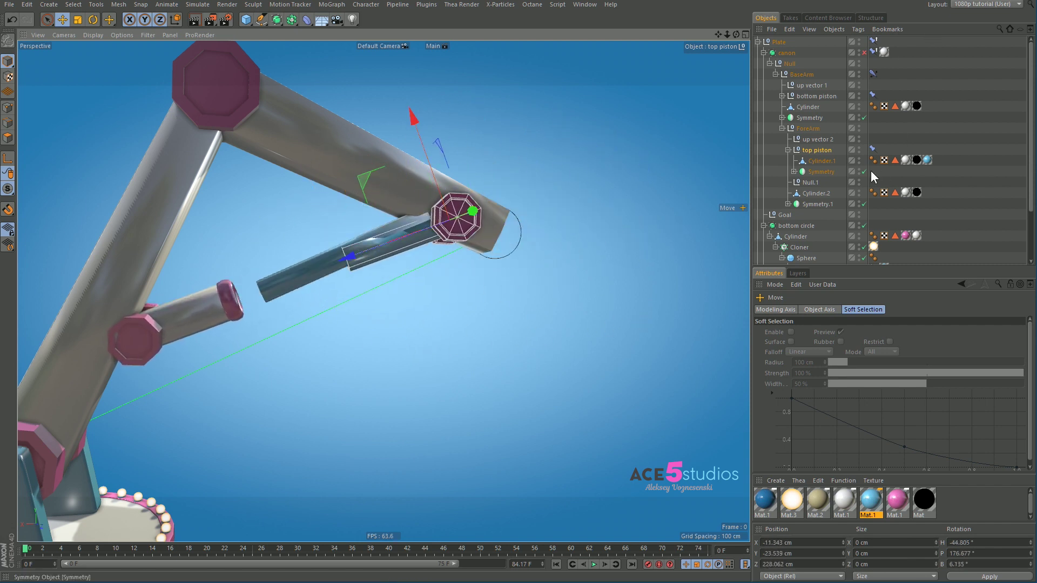
{"action": "scroll", "coordinate": [872, 216], "scroll_direction": "down", "scroll_amount": 3}
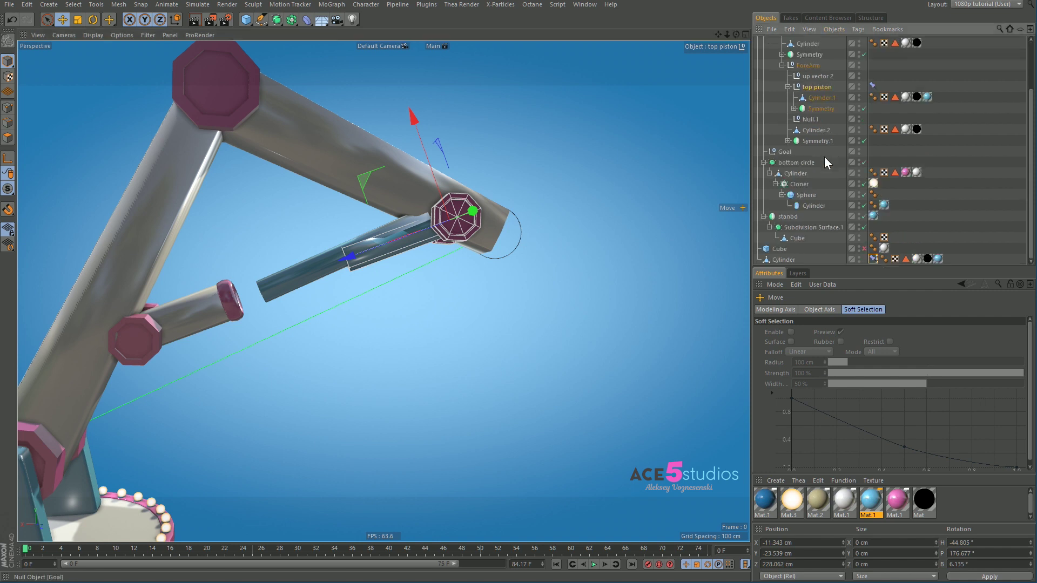
{"action": "left_click", "coordinate": [873, 259]}
{"action": "left_click", "coordinate": [842, 398]}
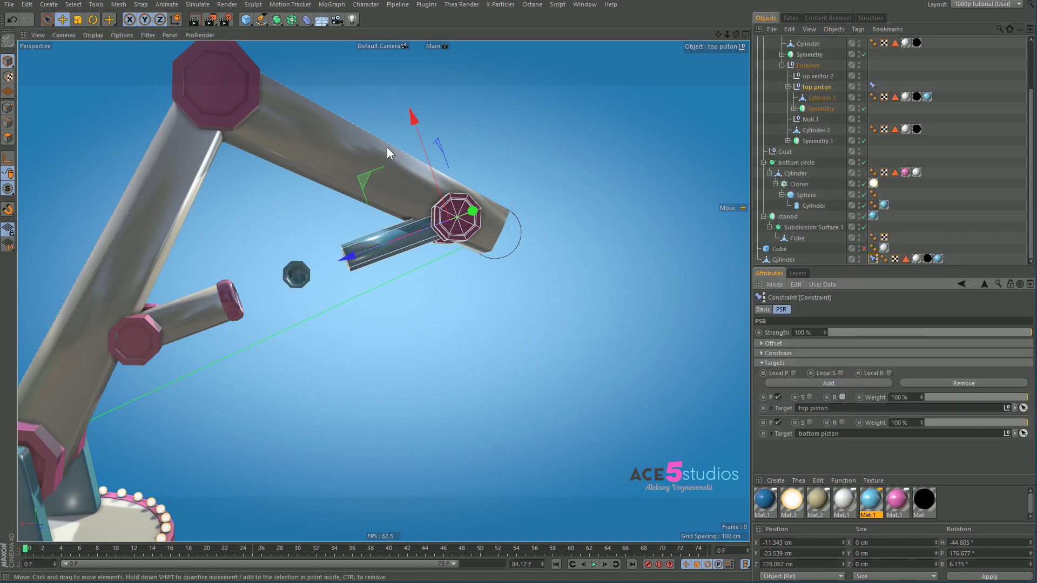
{"action": "left_click_drag", "start_coordinate": [386, 147], "coordinate": [479, 180]}
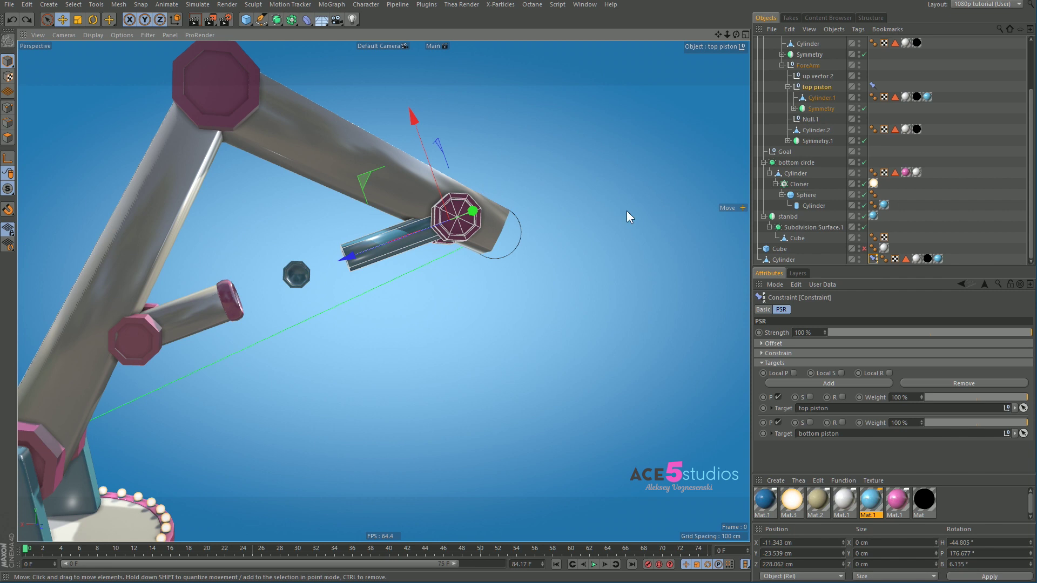
Step: Enable Aim on the root-level Cylinder's constraint and assign top piston as its aim target
{"action": "left_click", "coordinate": [819, 96]}
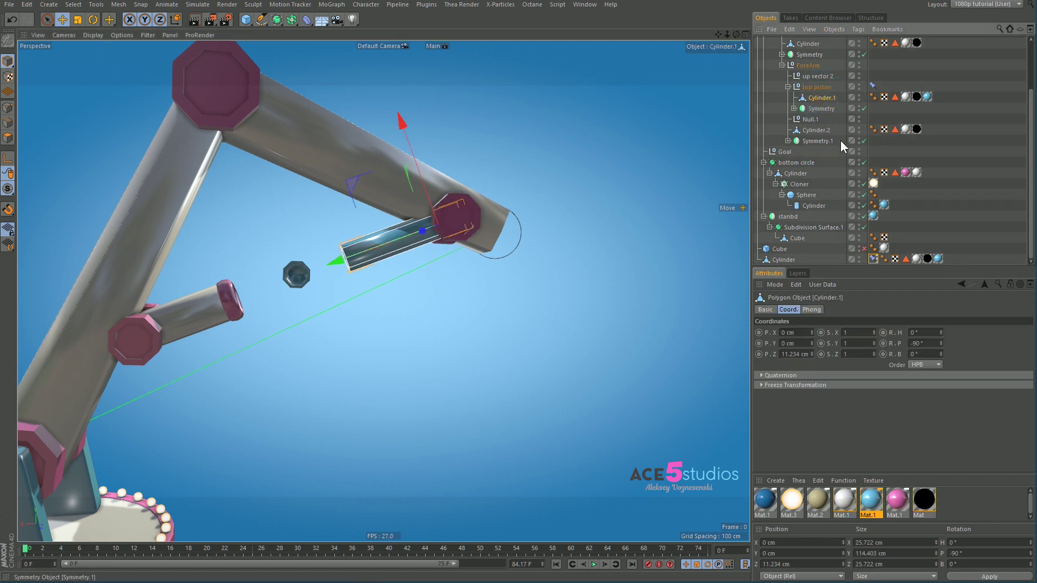
{"action": "left_click", "coordinate": [873, 259]}
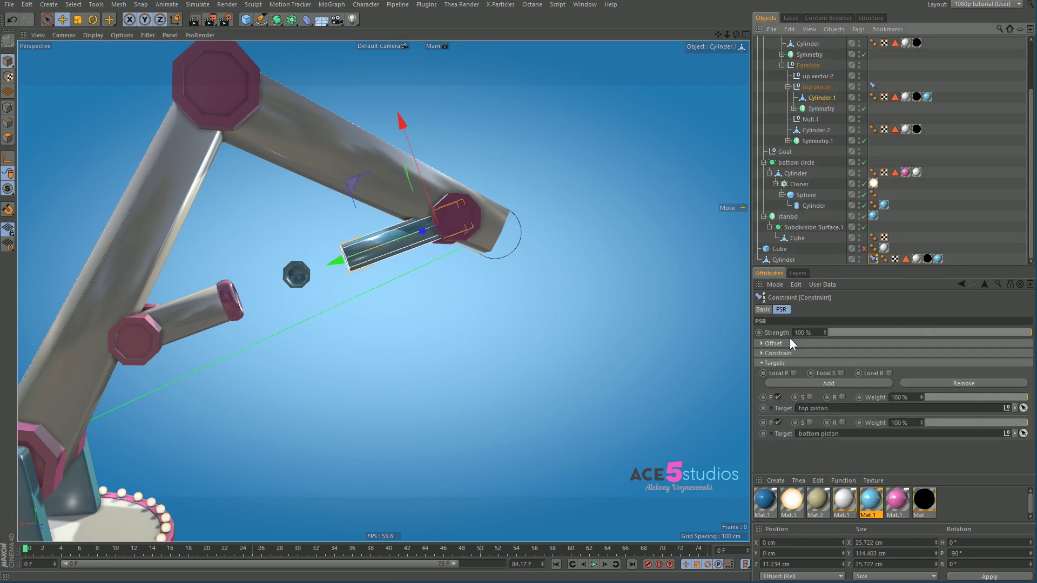
{"action": "left_click", "coordinate": [762, 310]}
{"action": "left_click", "coordinate": [860, 395]}
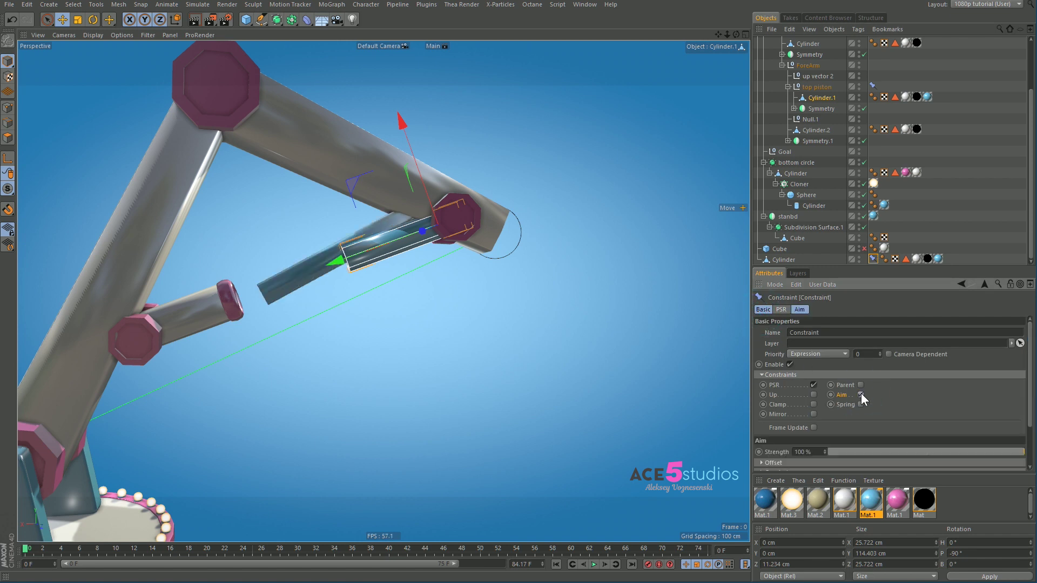
{"action": "left_click", "coordinate": [798, 309]}
{"action": "left_click_drag", "start_coordinate": [811, 86], "coordinate": [829, 398]}
Step: Set the aim axis of the Cylinder's constraint to Y+
{"action": "left_click", "coordinate": [826, 388]}
{"action": "left_click", "coordinate": [825, 398]}
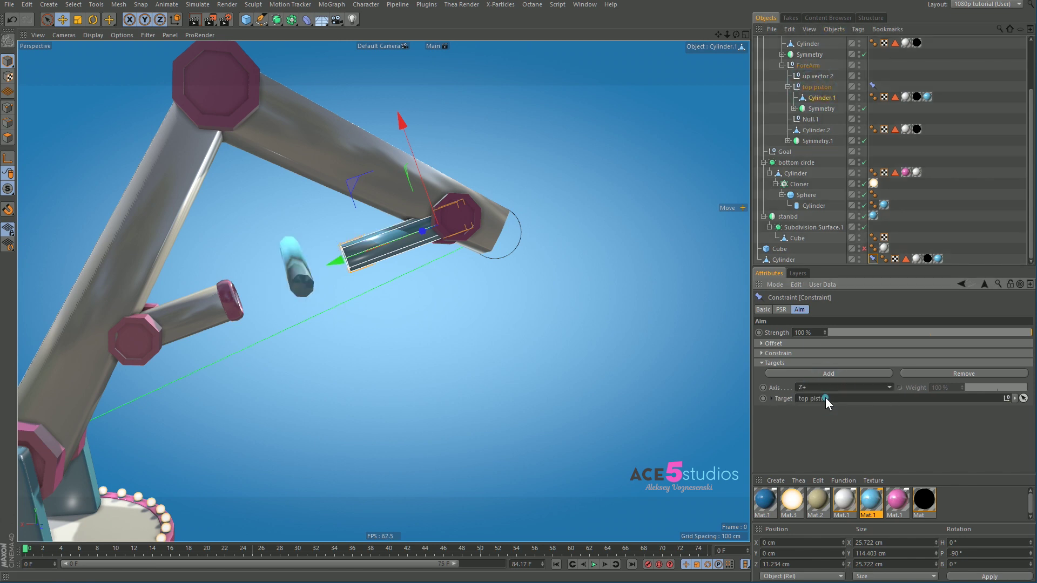
{"action": "left_click", "coordinate": [823, 386]}
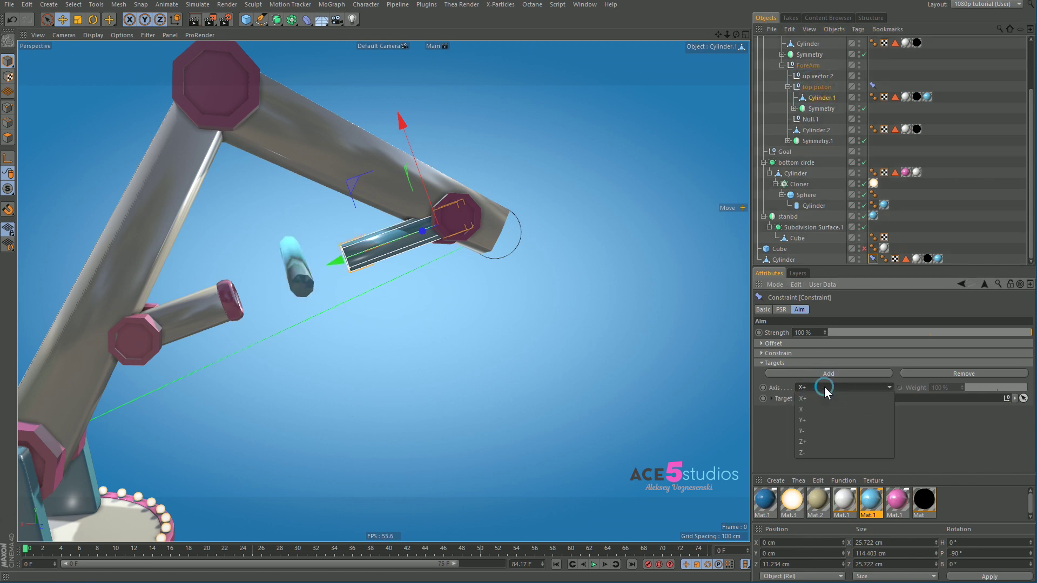
{"action": "left_click", "coordinate": [812, 420]}
Step: Move Goal slightly outward and down to about X -423.2 cm, Y 260.1 cm
{"action": "mouse_move", "coordinate": [337, 223]}
{"action": "left_mouse_down", "text": "alt"}
{"action": "mouse_move", "coordinate": [460, 231]}
{"action": "mouse_move", "coordinate": [331, 240]}
{"action": "left_mouse_up", "text": "alt"}
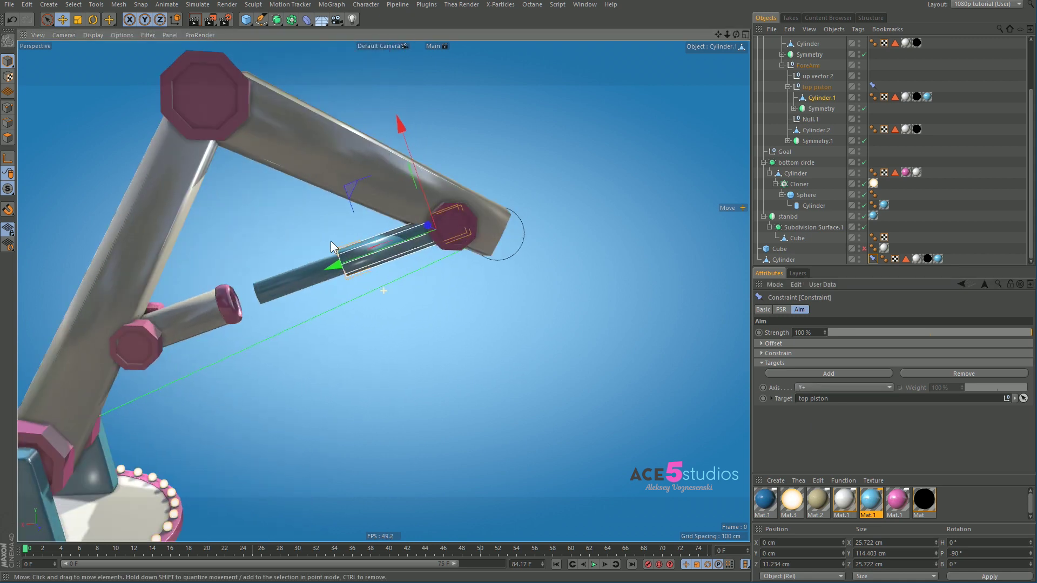
{"action": "left_click", "coordinate": [831, 44]}
{"action": "left_click", "coordinate": [506, 258]}
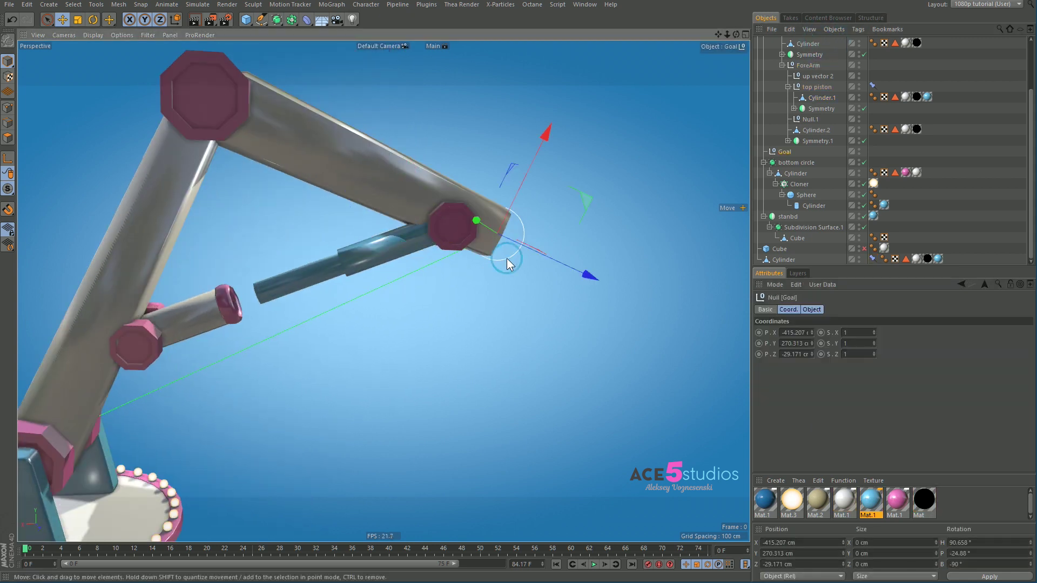
{"action": "key", "text": "e"}
{"action": "left_click_drag", "start_coordinate": [586, 195], "coordinate": [573, 224]}
Step: Lengthen the middle Cylinder to about 220.6 cm by moving its lower-end points into the bottom piston
{"action": "left_click", "coordinate": [299, 285]}
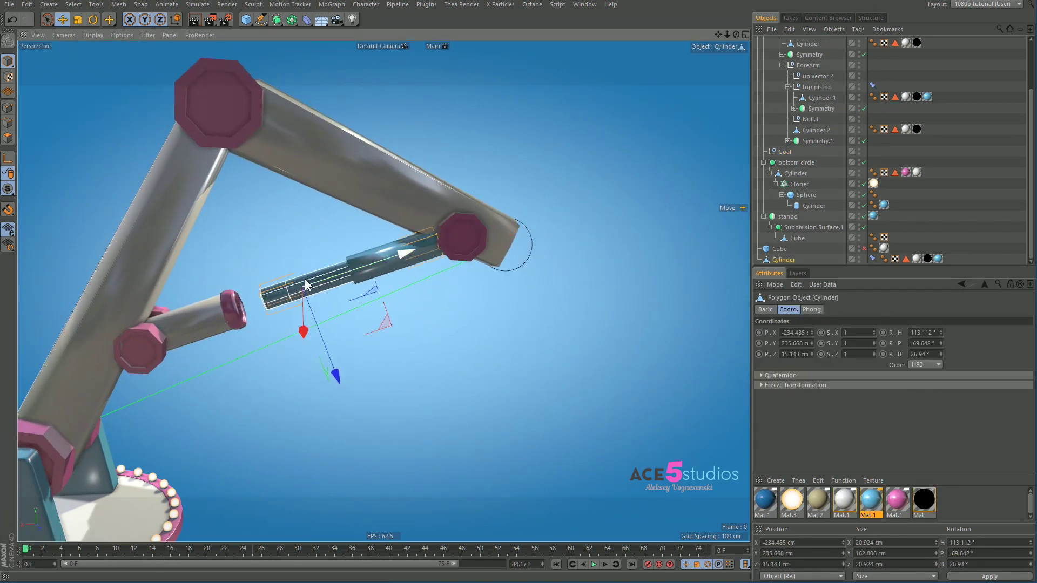
{"action": "key", "text": "Return"}
{"action": "left_click_drag", "start_coordinate": [208, 255], "coordinate": [338, 352]}
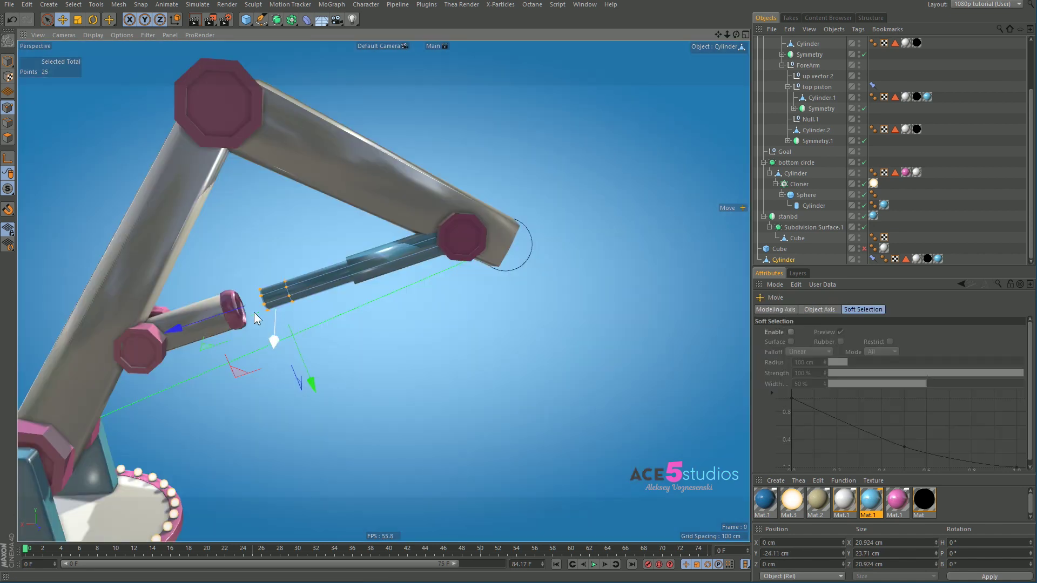
{"action": "left_click_drag", "start_coordinate": [221, 311], "coordinate": [169, 323]}
{"action": "key", "text": "Return"}
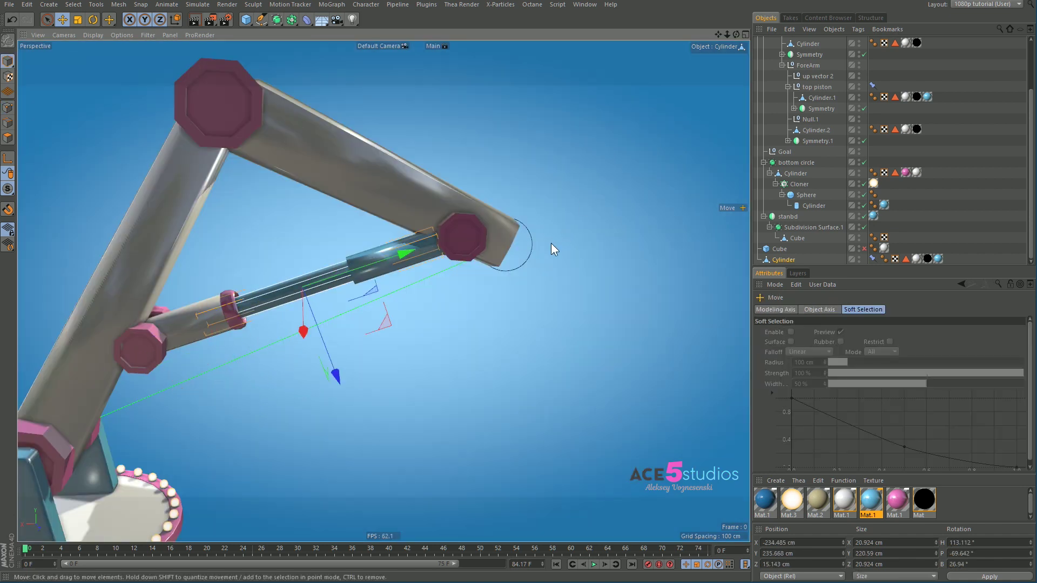
Step: Move Goal inward to about X -236.5 cm, Y 223.3 cm, and pull it back outward to extend the piston
{"action": "left_click", "coordinate": [550, 243]}
{"action": "left_click", "coordinate": [528, 248]}
{"action": "left_click_drag", "start_coordinate": [473, 262], "coordinate": [108, 221], "text": "alt"}
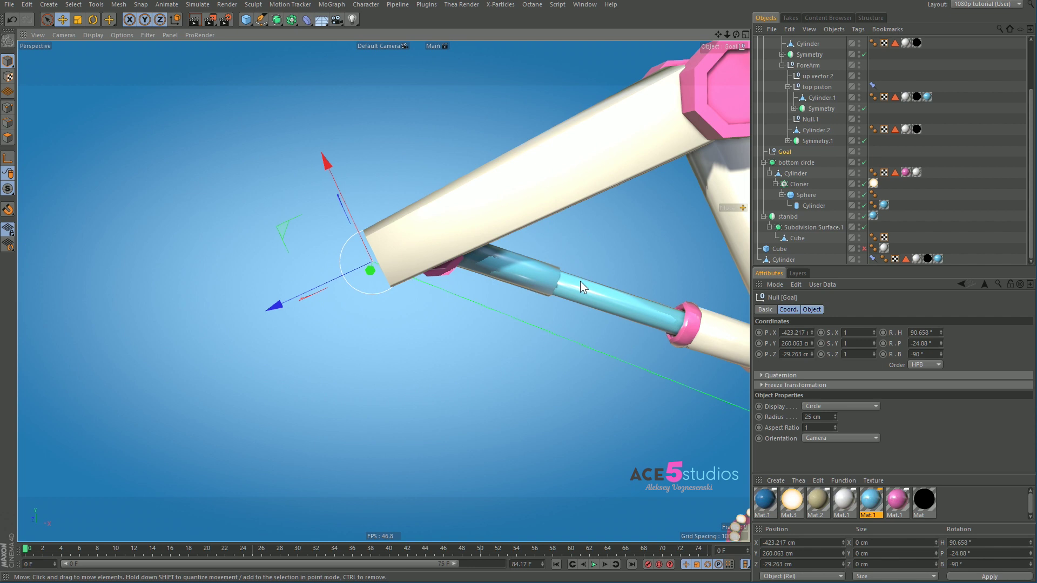
{"action": "right_click_drag", "start_coordinate": [580, 281], "coordinate": [237, 209], "text": "alt"}
{"action": "left_click_drag", "start_coordinate": [237, 209], "coordinate": [410, 244]}
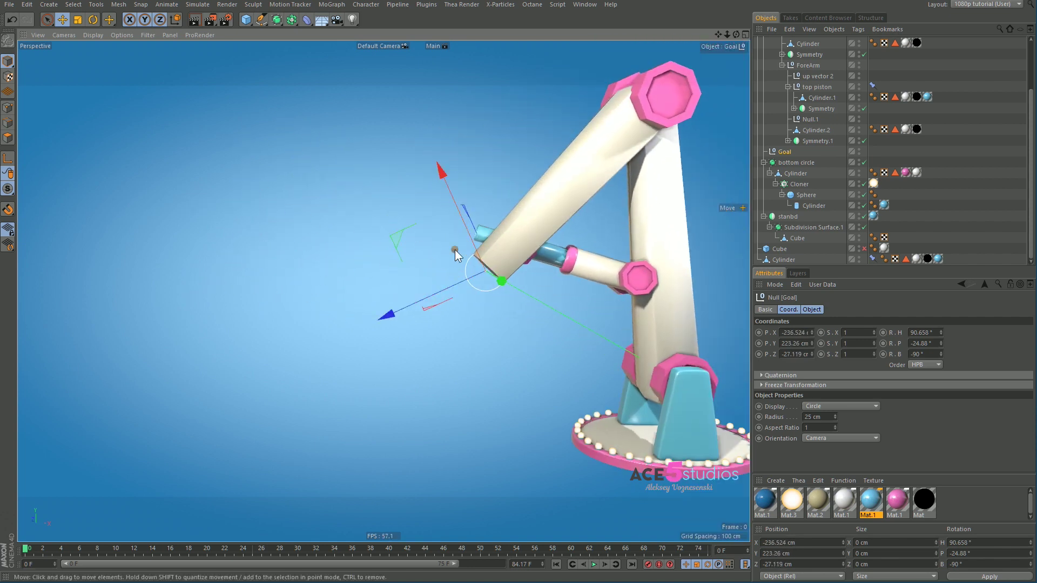
{"action": "right_click_drag", "start_coordinate": [455, 249], "coordinate": [411, 237], "text": "alt"}
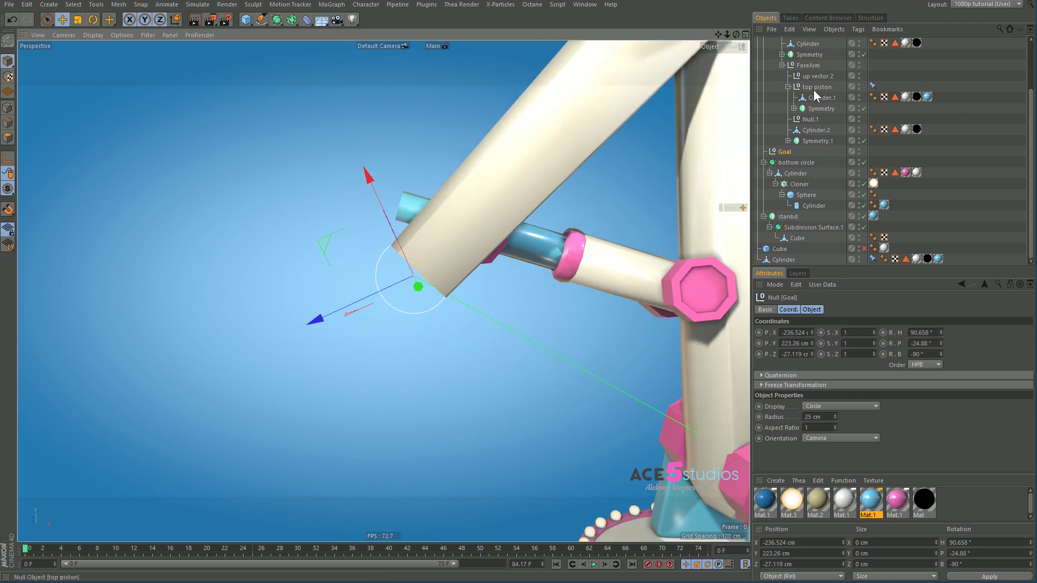
{"action": "left_click_drag", "start_coordinate": [327, 246], "coordinate": [22, 127]}
Step: Scale the middle Cylinder's points along its length to shorten it to about 131.5 cm
{"action": "left_click", "coordinate": [461, 265]}
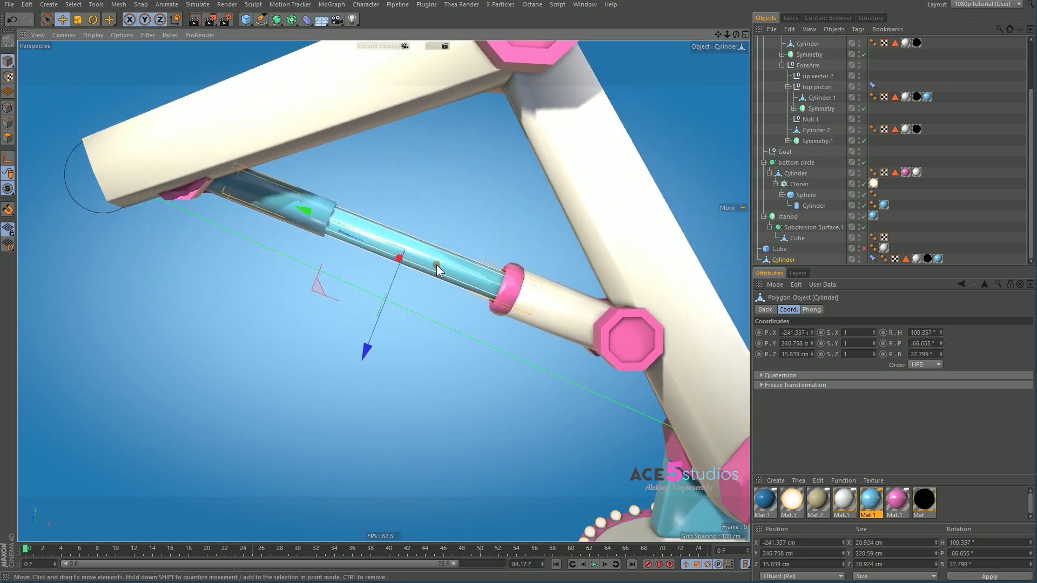
{"action": "right_click_drag", "start_coordinate": [437, 265], "coordinate": [362, 274], "text": "alt"}
{"action": "key", "text": "Return"}
{"action": "left_click_drag", "start_coordinate": [271, 171], "coordinate": [390, 247]}
{"action": "key", "text": "Return"}
{"action": "key", "text": "t"}
{"action": "key", "text": "Return"}
{"action": "key", "text": "Return"}
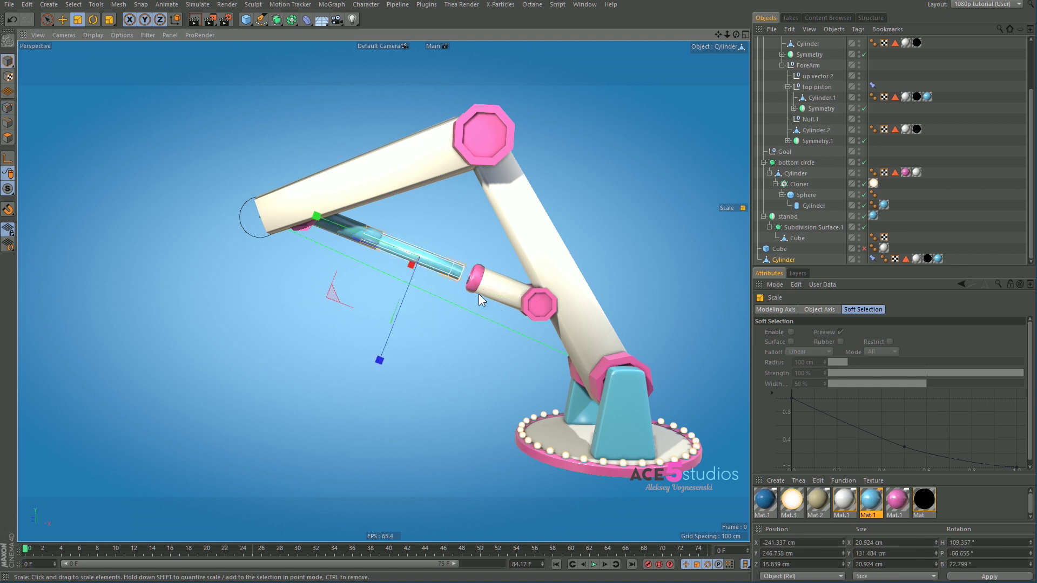
Step: Lengthen the middle Cylinder to about 174.4 cm by moving its lower-end points along its length into the bottom piston
{"action": "key", "text": "e"}
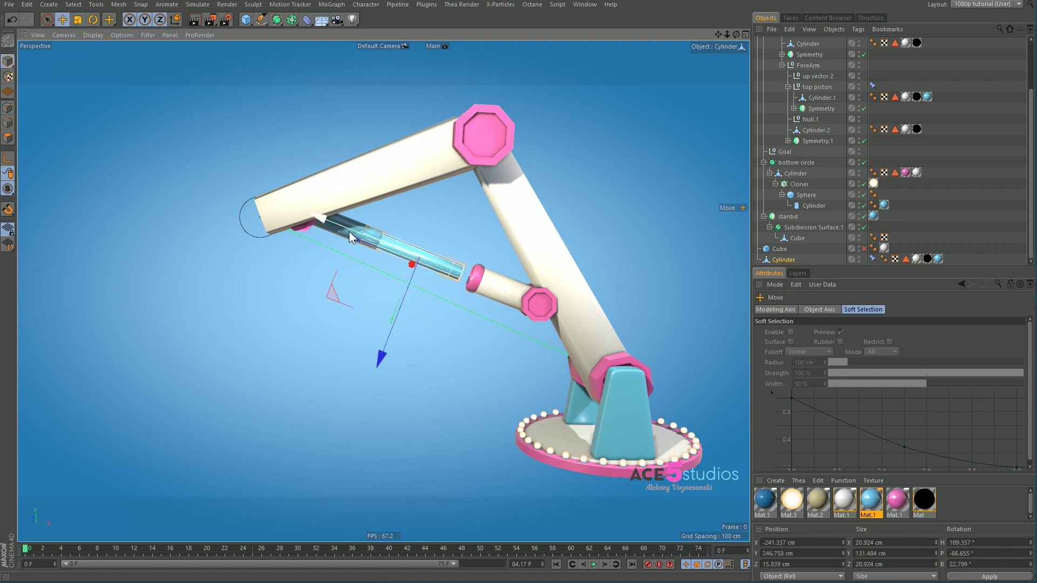
{"action": "key", "text": "r"}
{"action": "key", "text": "Return"}
{"action": "key", "text": "e"}
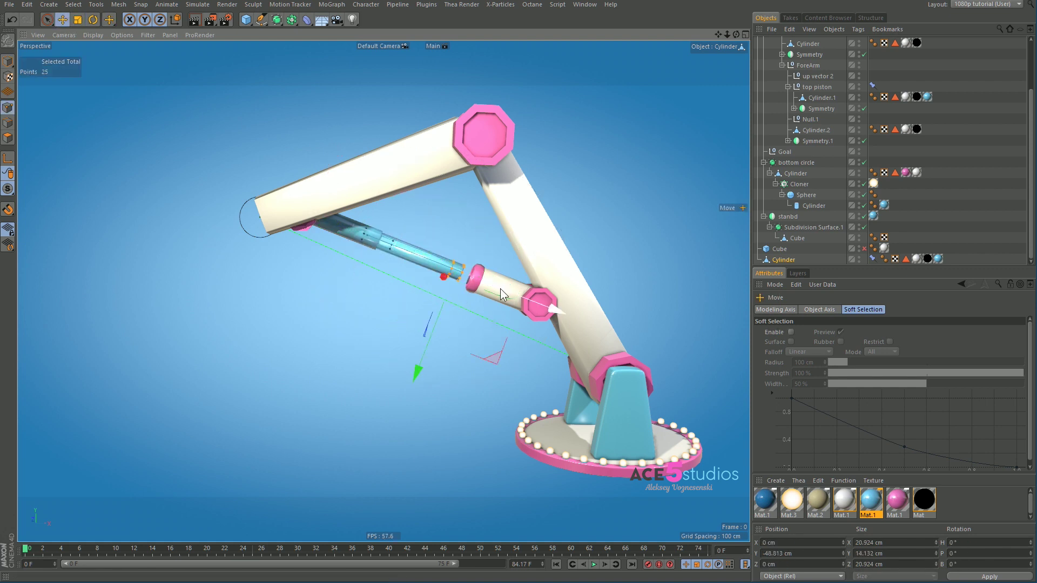
{"action": "left_click_drag", "start_coordinate": [500, 288], "coordinate": [532, 300]}
Step: Move Goal outward and up to about X -458.0 cm, Y 310.9 cm
{"action": "left_click", "coordinate": [251, 306]}
{"action": "left_click", "coordinate": [247, 229]}
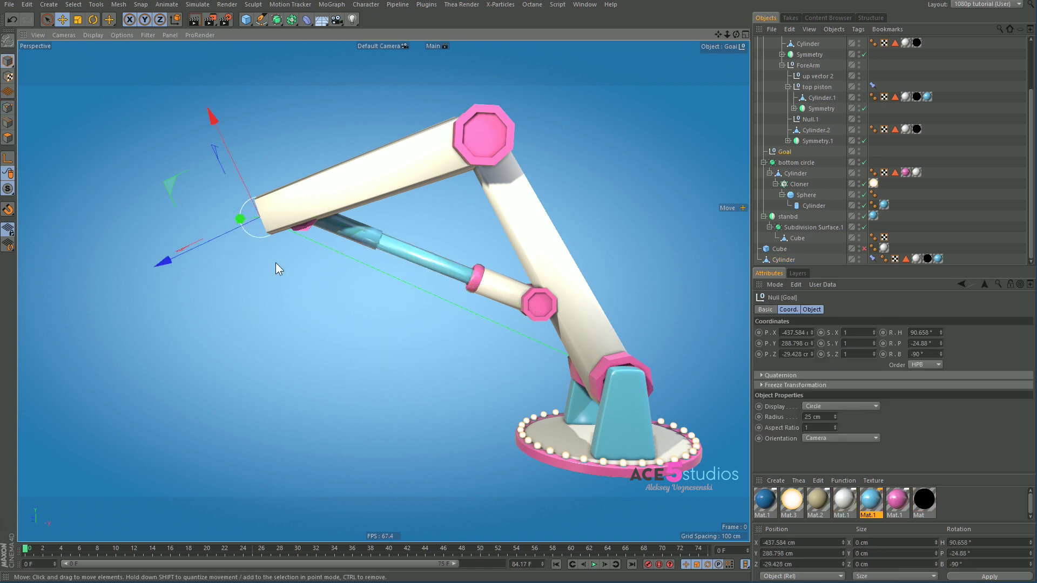
{"action": "left_click_drag", "start_coordinate": [171, 181], "coordinate": [134, 154]}
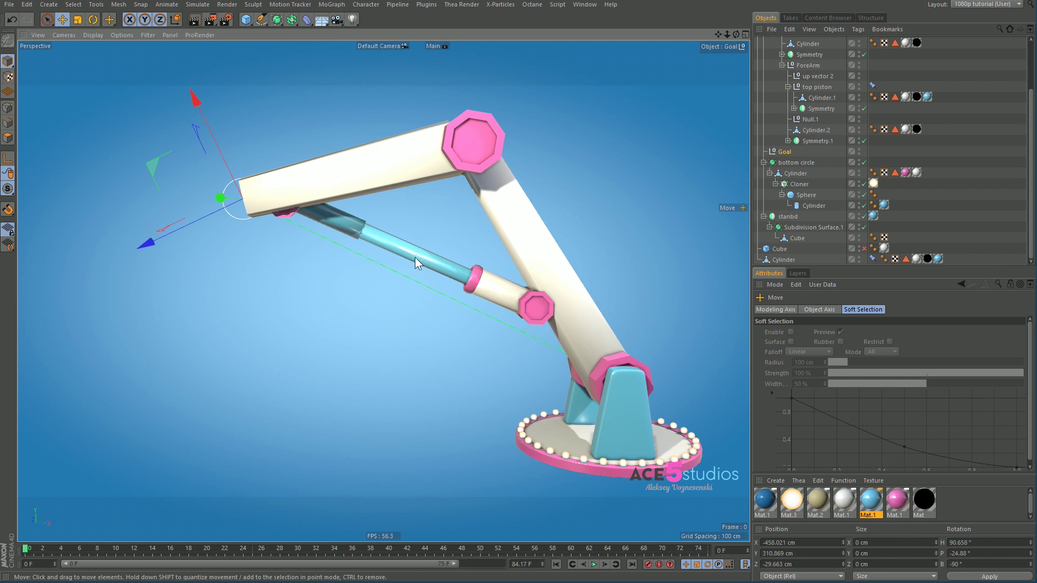
Step: Lower the top piston target's weight to 36% in the middle Cylinder's PSR constraint
{"action": "left_click", "coordinate": [791, 259]}
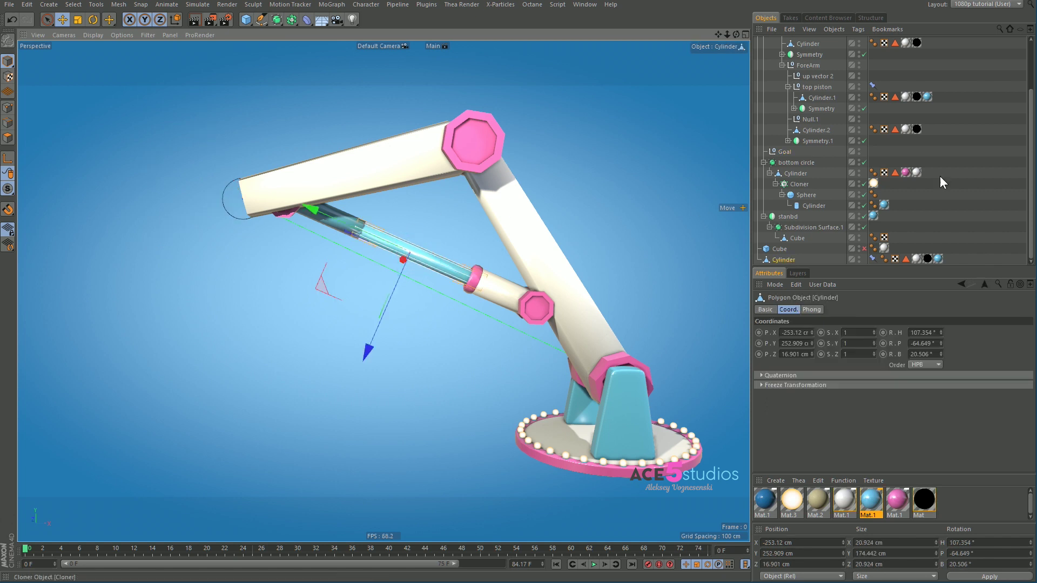
{"action": "left_click", "coordinate": [872, 258]}
{"action": "left_click", "coordinate": [783, 309]}
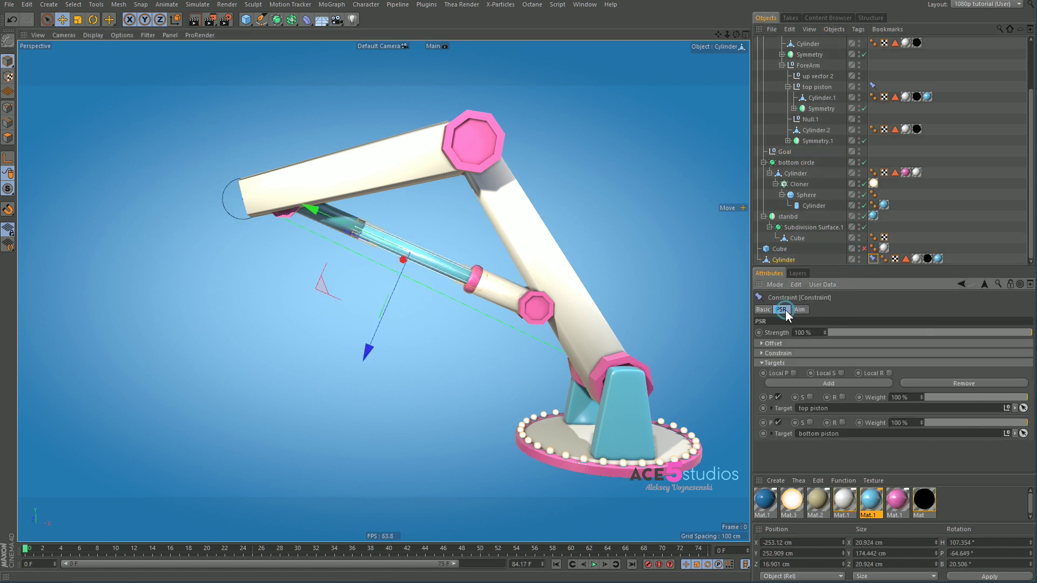
{"action": "left_click_drag", "start_coordinate": [1022, 398], "coordinate": [961, 398]}
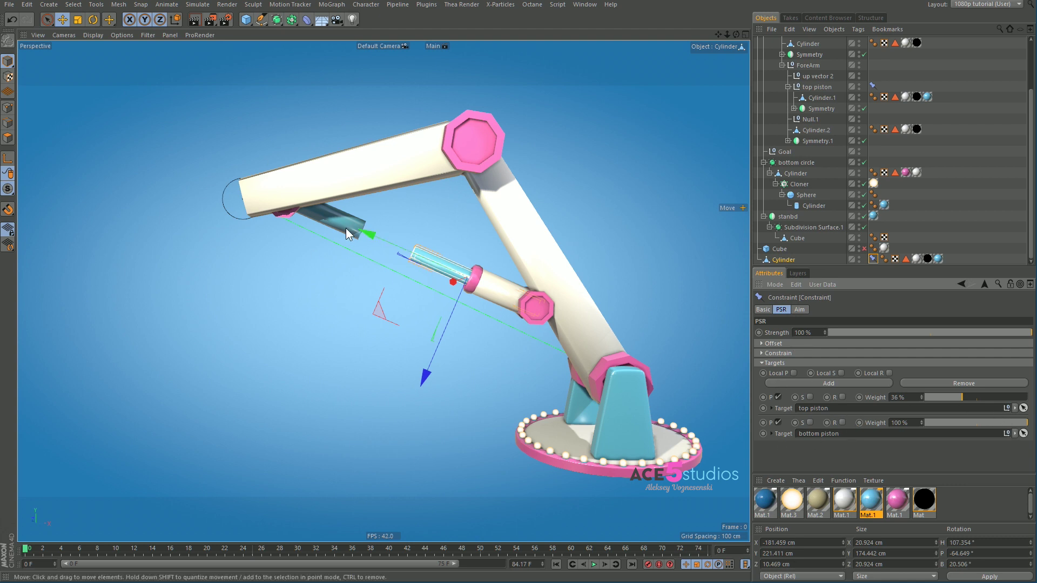
Step: Duplicate the middle Cylinder with its constraint and replace the copy's blue material with the pink one
{"action": "left_click_drag", "start_coordinate": [786, 256], "coordinate": [778, 256], "text": "ctrl"}
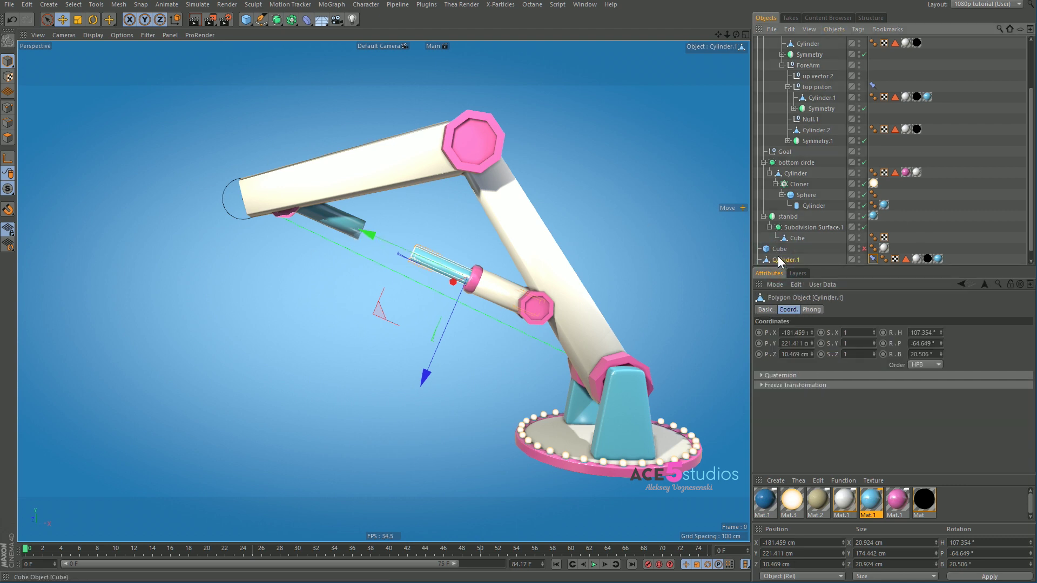
{"action": "scroll", "coordinate": [824, 235], "scroll_direction": "down", "scroll_amount": 1}
{"action": "left_click_drag", "start_coordinate": [898, 499], "coordinate": [940, 254]}
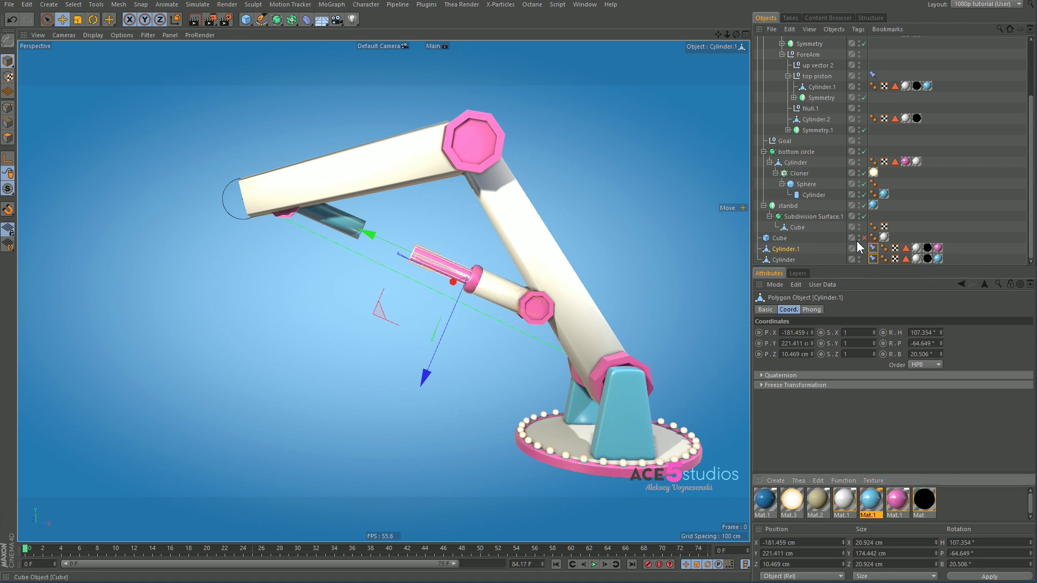
Step: Weight the pink cylinder's PSR targets 100% to top piston and 43% to bottom piston, and scale it uniformly to about 164.8 cm long
{"action": "left_click", "coordinate": [872, 248]}
{"action": "left_click_drag", "start_coordinate": [982, 398], "coordinate": [969, 422]}
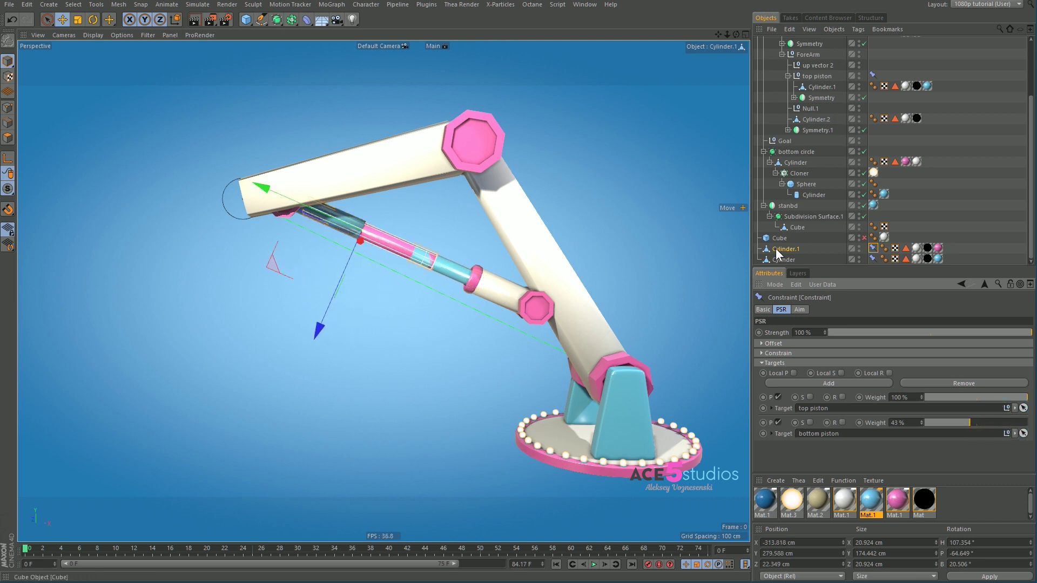
{"action": "key", "text": "t"}
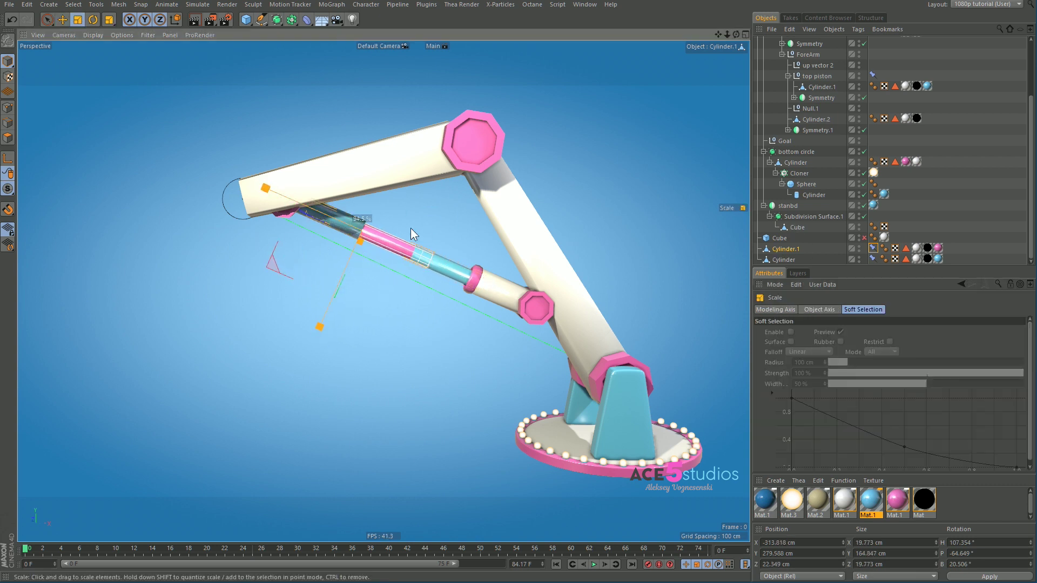
Step: Move Goal inward toward the base to compress the piston with its new pink segment
{"action": "left_click", "coordinate": [816, 159]}
{"action": "left_click", "coordinate": [222, 214]}
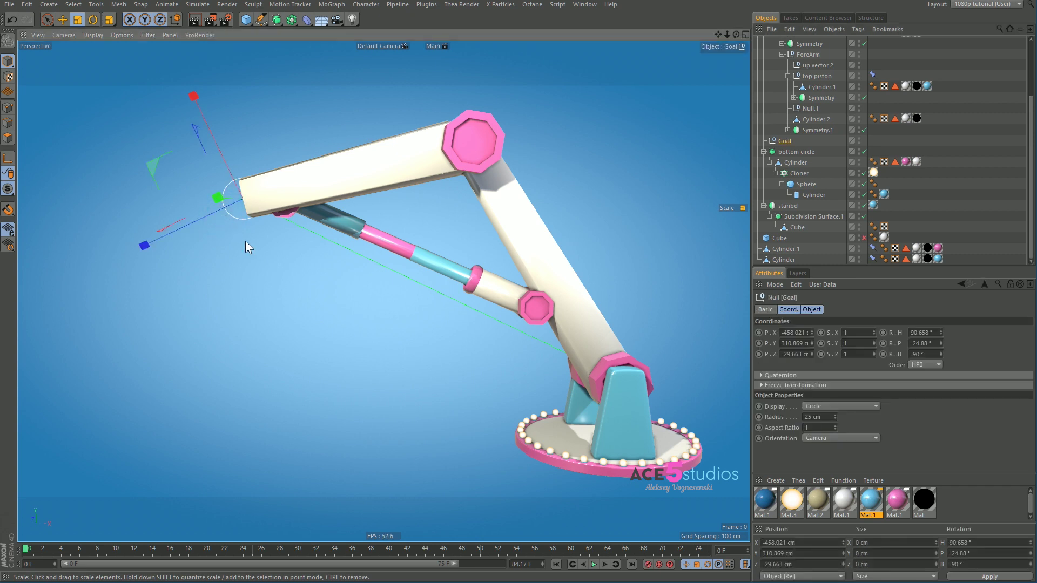
{"action": "key", "text": "e"}
{"action": "left_click_drag", "start_coordinate": [157, 168], "coordinate": [210, 171]}
Step: Thicken the pink cylinder to about 22.9 cm in diameter, keeping its length
{"action": "left_click", "coordinate": [419, 256]}
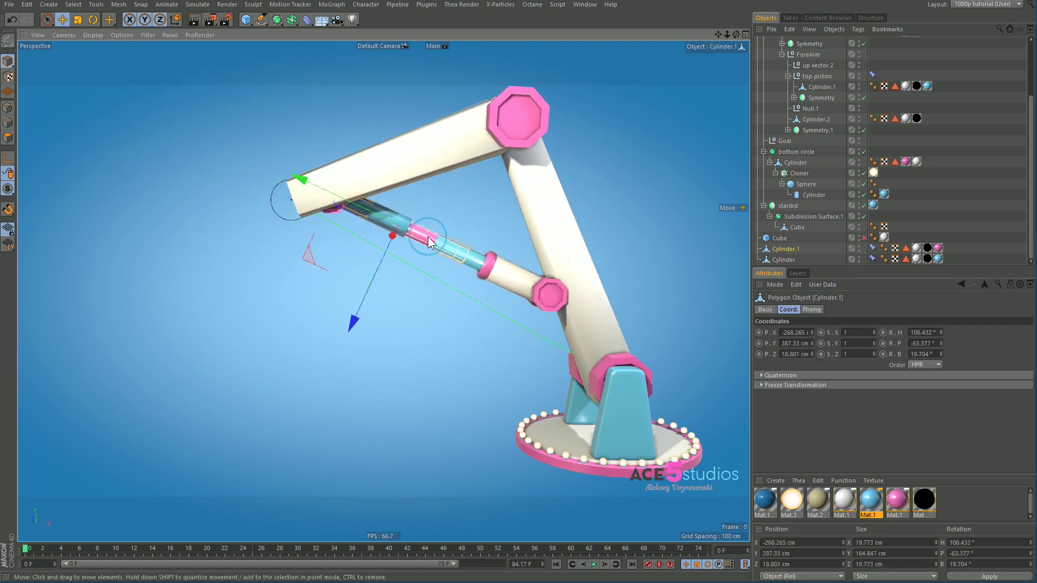
{"action": "key", "text": "t"}
{"action": "left_click_drag", "start_coordinate": [404, 247], "coordinate": [394, 277], "text": "alt"}
{"action": "left_click_drag", "start_coordinate": [378, 238], "coordinate": [428, 242], "text": "alt"}
{"action": "scroll", "coordinate": [427, 234], "scroll_direction": "up", "scroll_amount": 3}
Step: Move Goal to about X -359.8 cm, Y 329.8 cm to test the thicker pink segment in the piston
{"action": "key", "text": "e"}
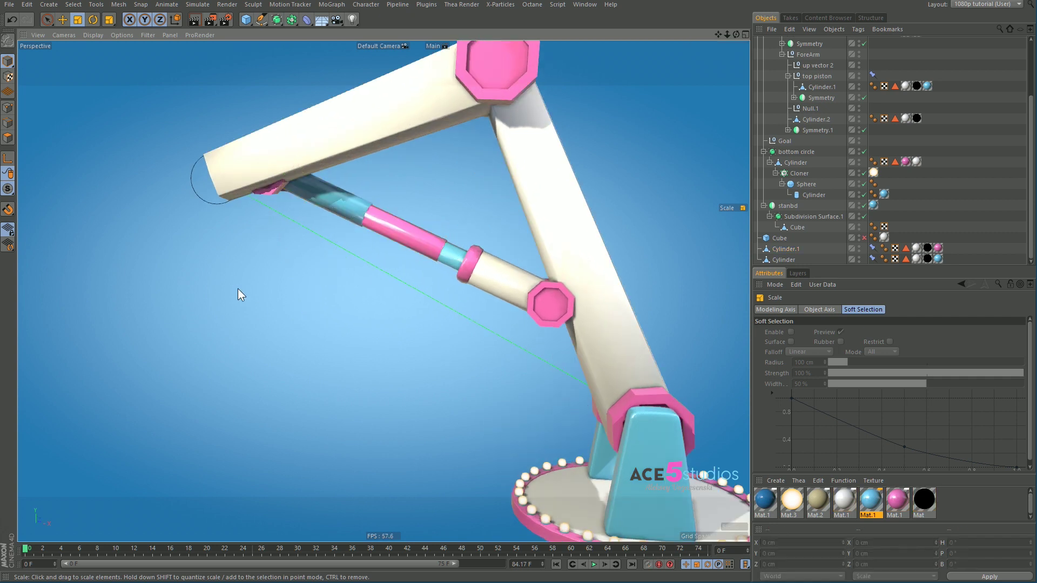
{"action": "left_click", "coordinate": [196, 202]}
{"action": "left_click_drag", "start_coordinate": [136, 160], "coordinate": [170, 126]}
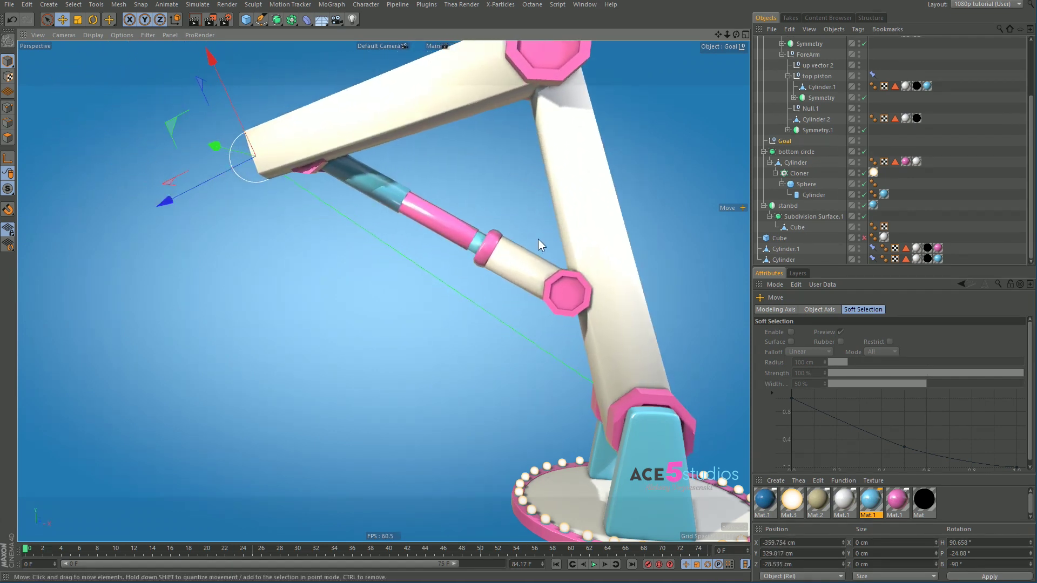
Step: Lower the bottom piston target's weight in the pink cylinder's PSR constraint to slide the segment further into the top piston
{"action": "middle_click_drag", "start_coordinate": [540, 258], "coordinate": [542, 281], "text": "alt"}
{"action": "right_click_drag", "start_coordinate": [542, 281], "coordinate": [510, 289], "text": "alt"}
{"action": "left_click", "coordinate": [469, 249]}
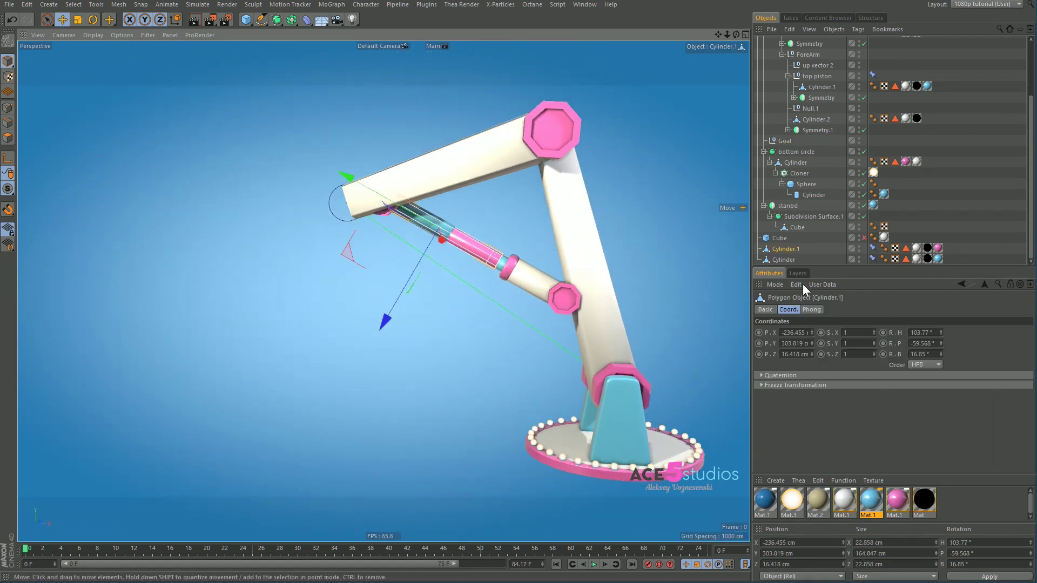
{"action": "left_click", "coordinate": [873, 248]}
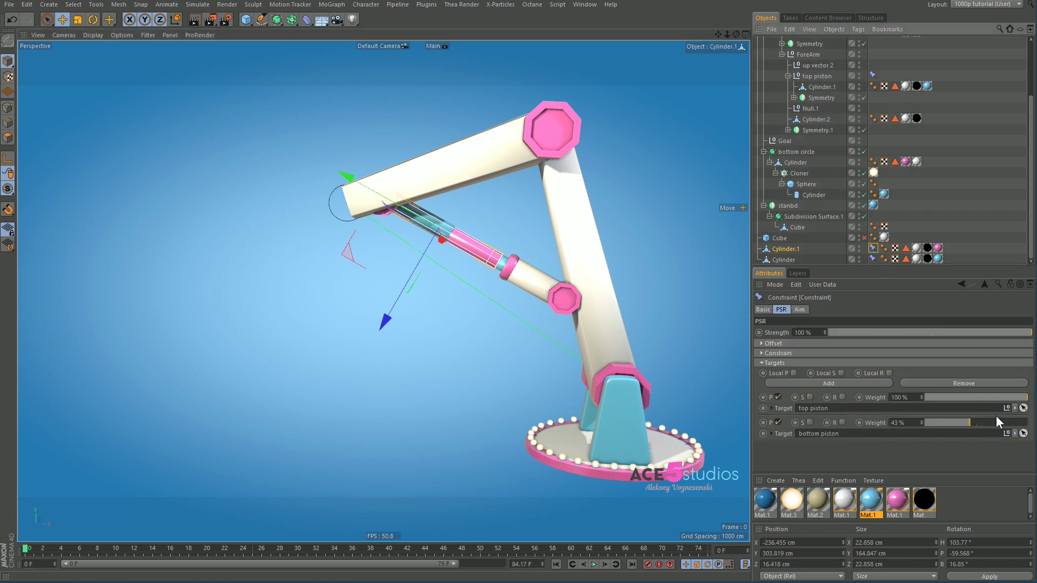
{"action": "left_click_drag", "start_coordinate": [985, 421], "coordinate": [945, 419]}
{"action": "left_click", "coordinate": [384, 350]}
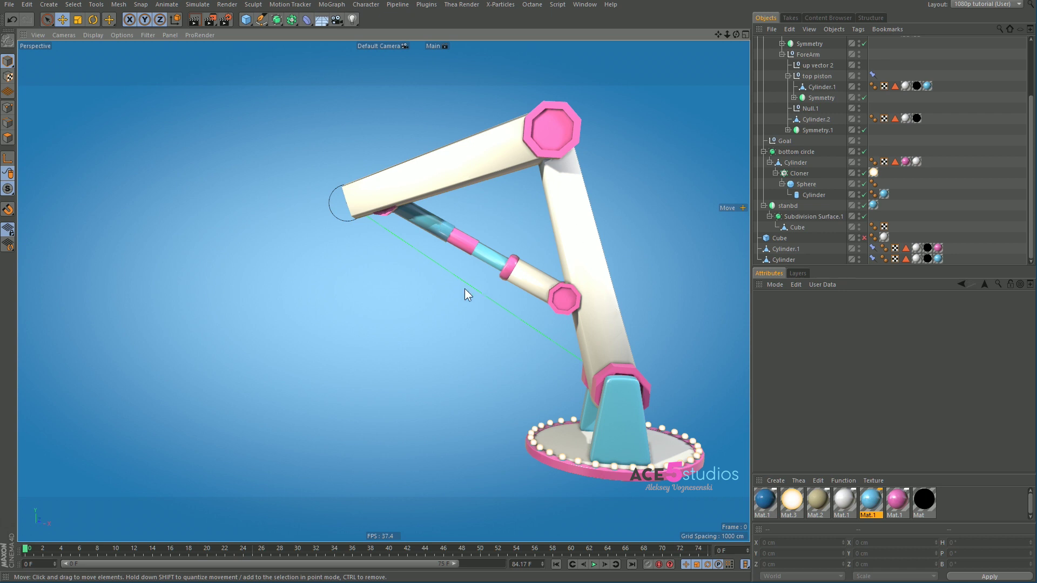
{"action": "middle_click_drag", "start_coordinate": [562, 300], "coordinate": [443, 271], "text": "alt"}
{"action": "left_click_drag", "start_coordinate": [484, 293], "coordinate": [434, 276], "text": "alt"}
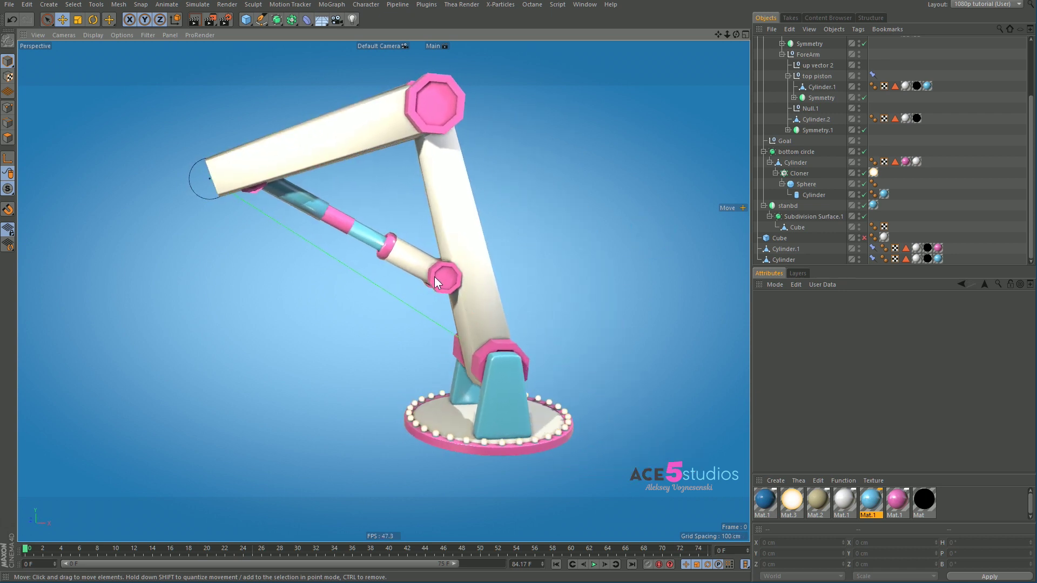